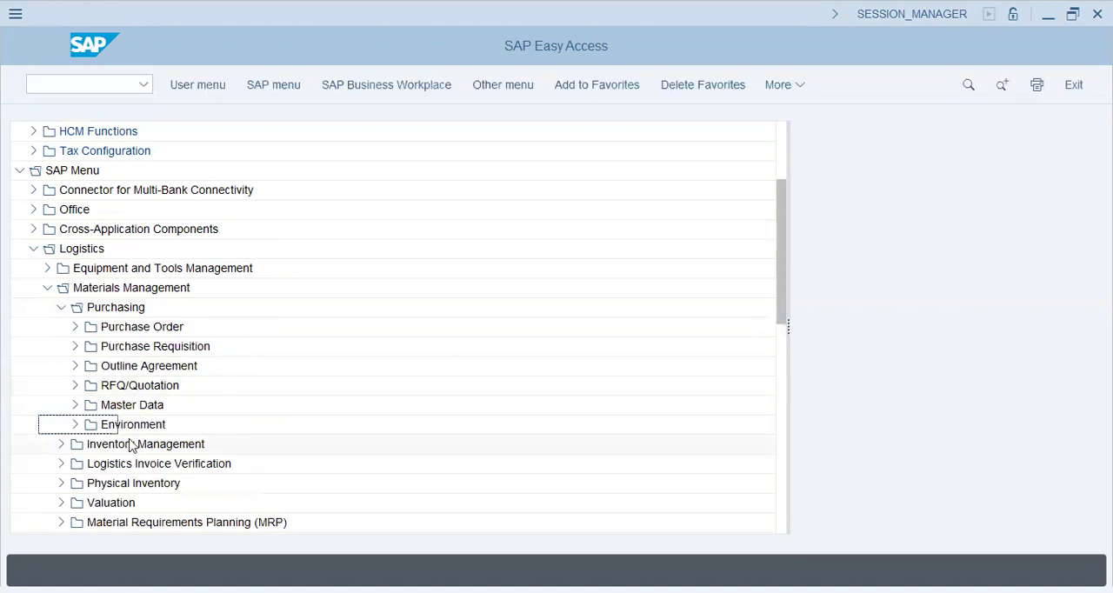
Open Maintain Source List (ME01) from the Purchasing master data, return, and look over the ME03 and ME04 source list transactions
click(76, 406)
click(142, 268)
click(90, 268)
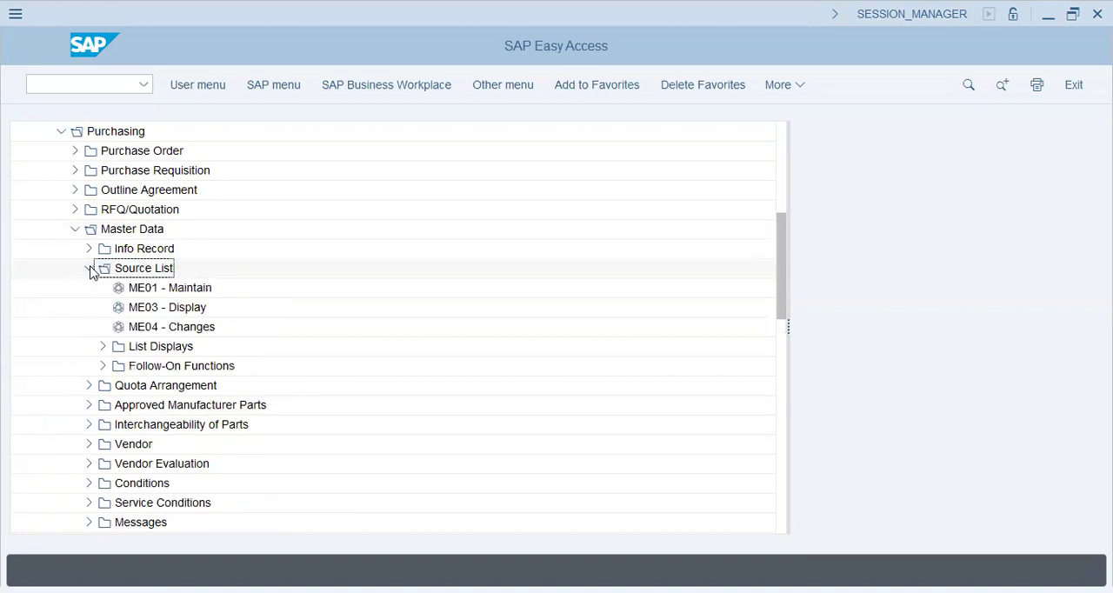
double_click(153, 292)
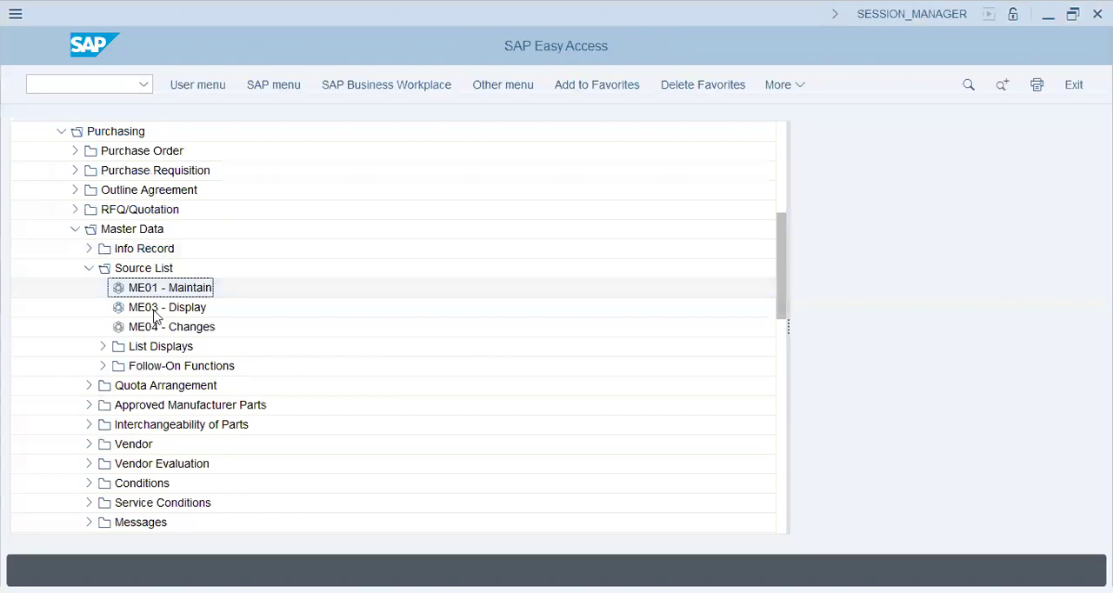
click(155, 312)
click(157, 327)
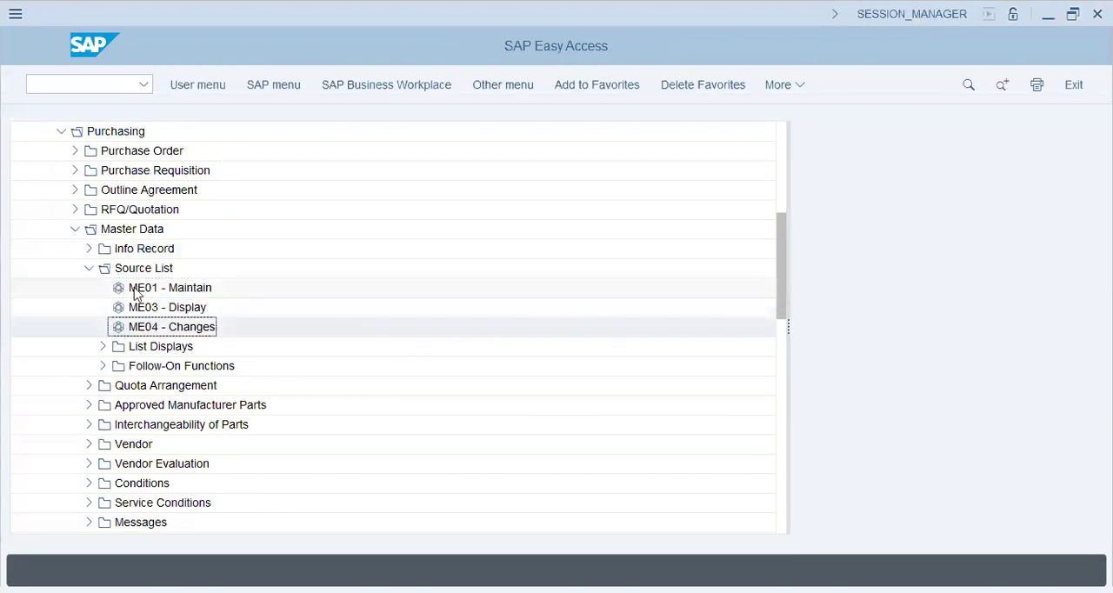
Collapse Source List and open the Create Info Record transaction (ME11) under the Info Record master data
click(89, 268)
click(88, 249)
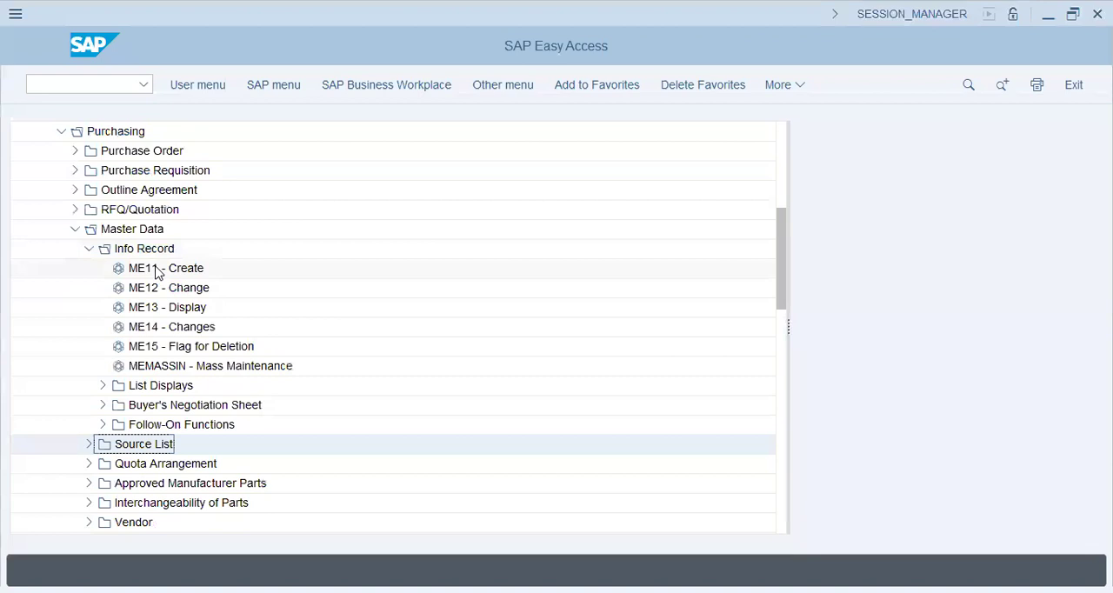
double_click(158, 269)
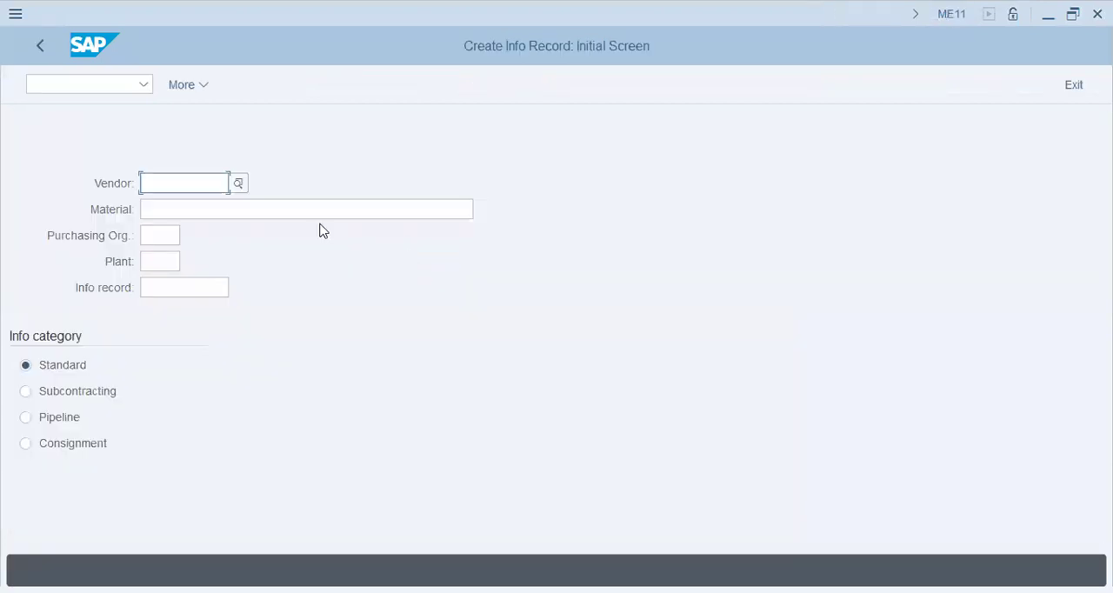
Search for the info record's vendor by company code st61, then close the vendor search
click(238, 185)
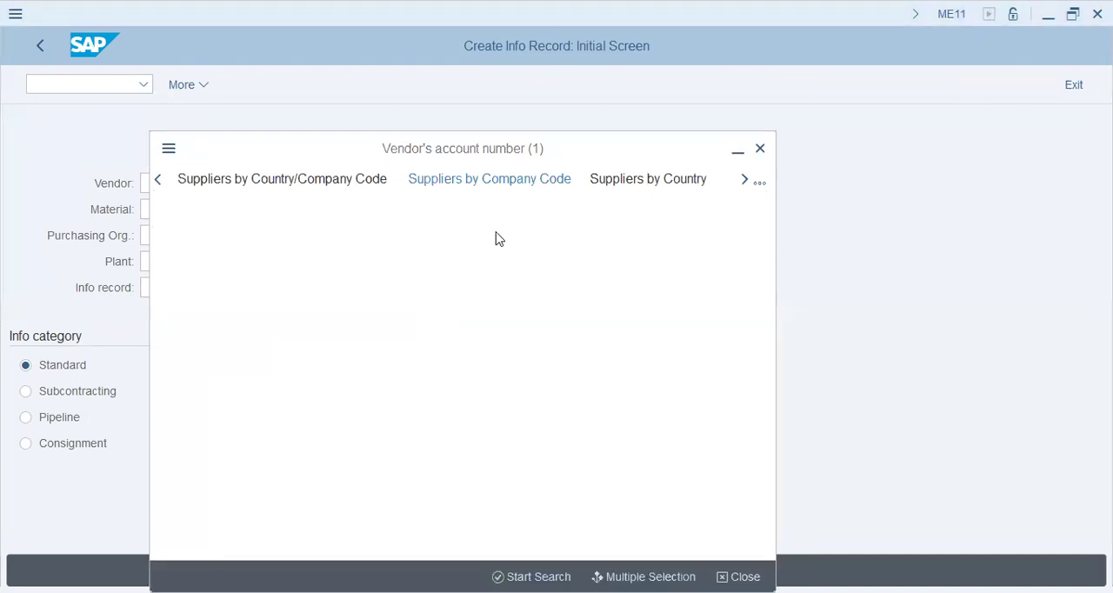
click(364, 390)
text(s)
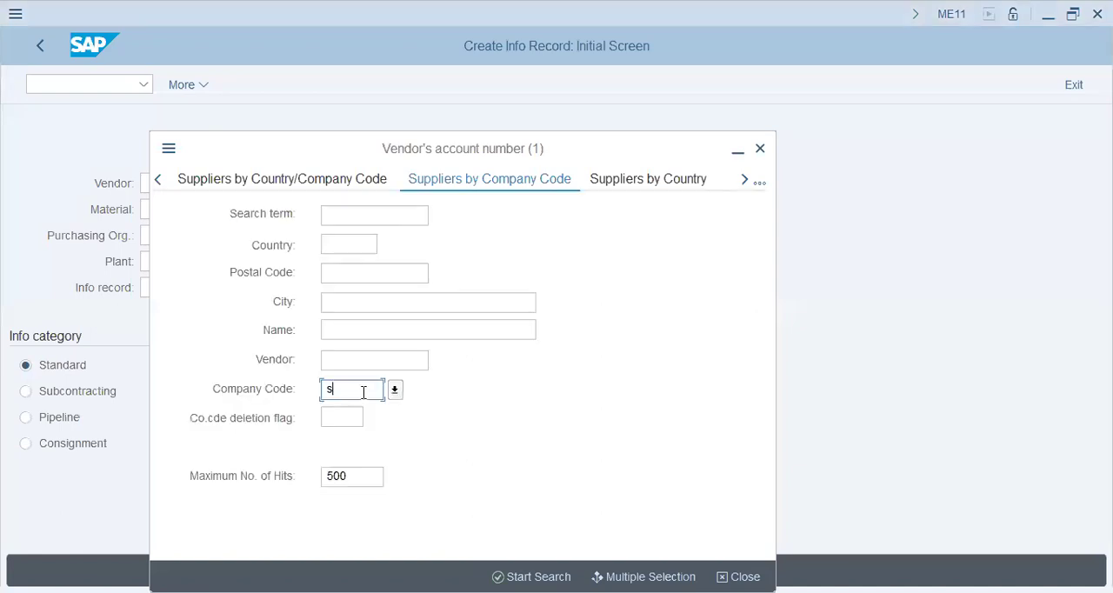
text(t61)
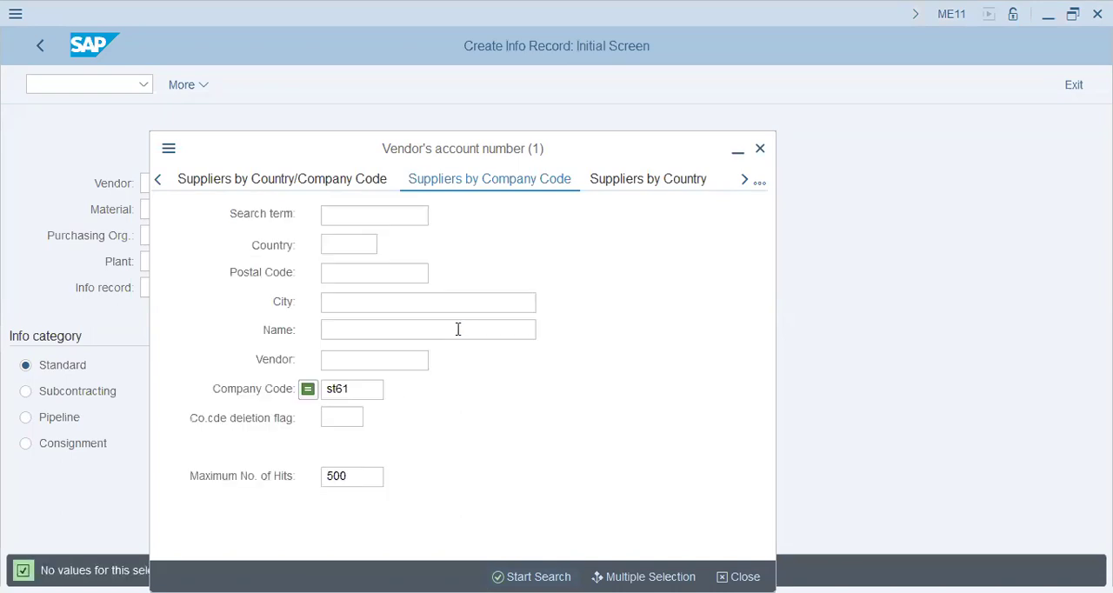
click(746, 577)
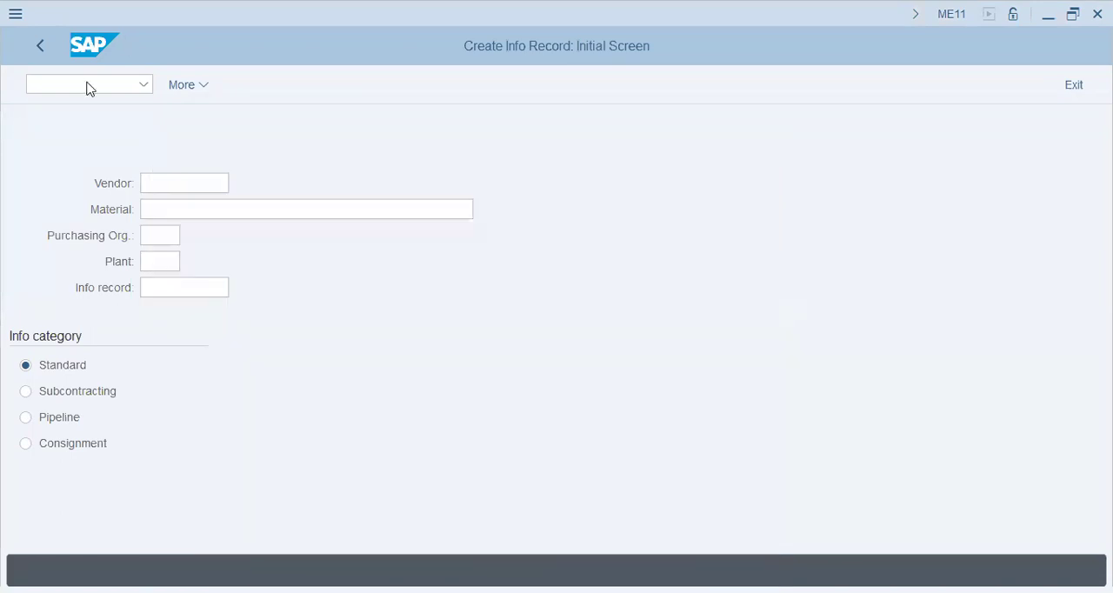
Switch to the business partner transaction with /n bp and start creating an organization
click(88, 82)
key(Return)
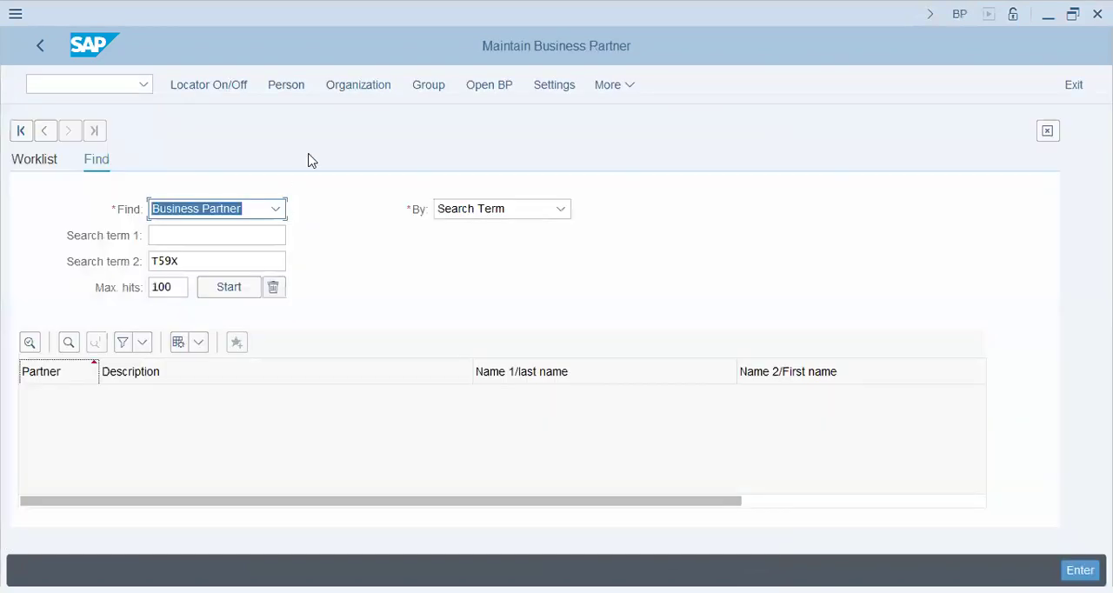
click(356, 86)
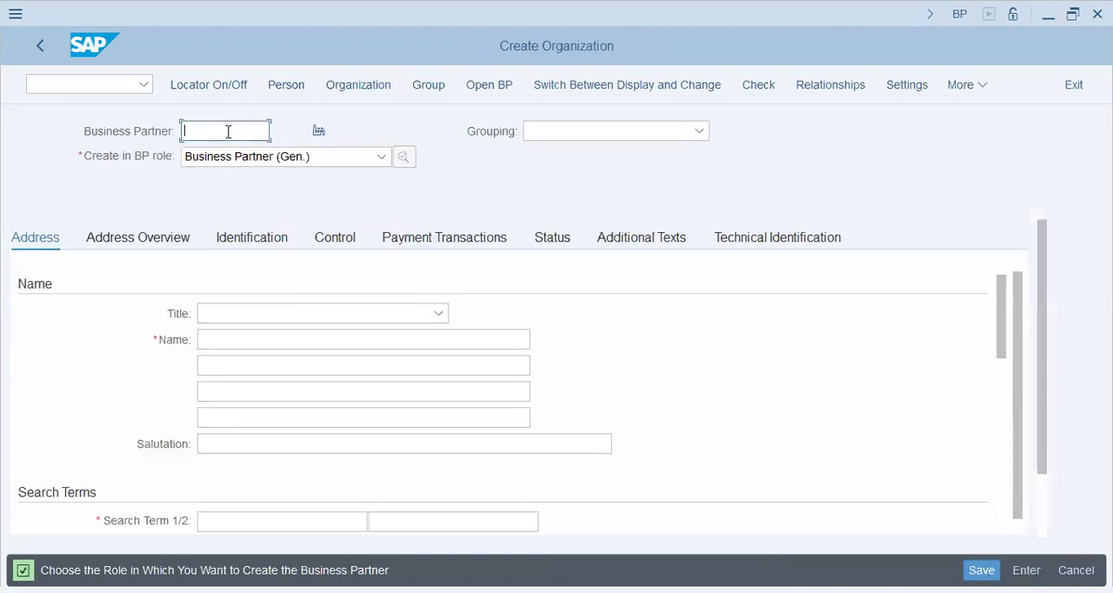
Look through the available business partner groupings for a suitable vendor grouping, then close the list without choosing one
click(630, 135)
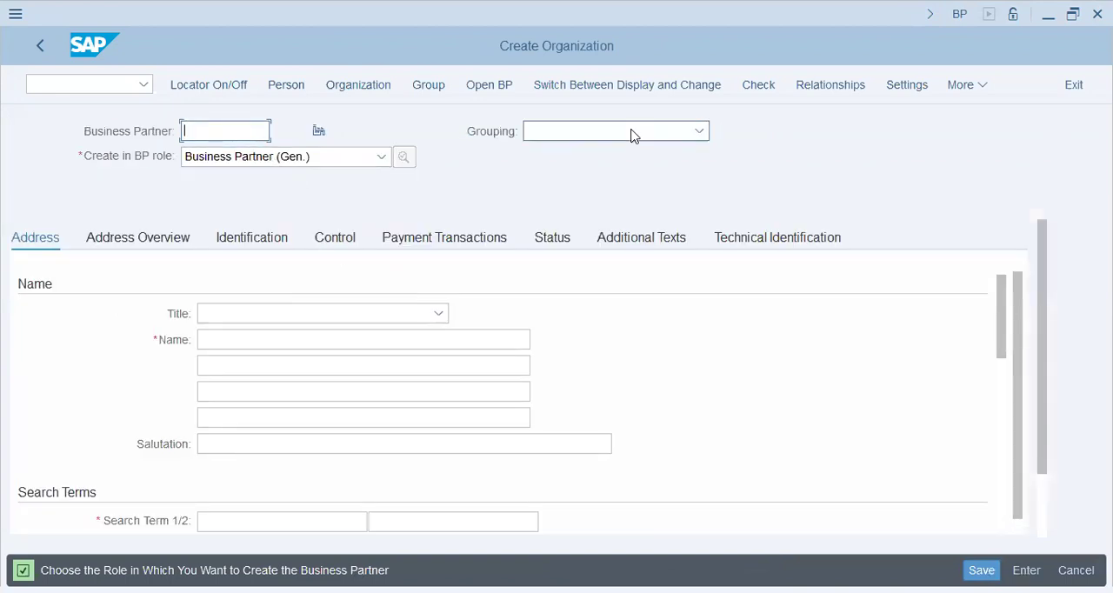
scroll(645, 277, down, 5)
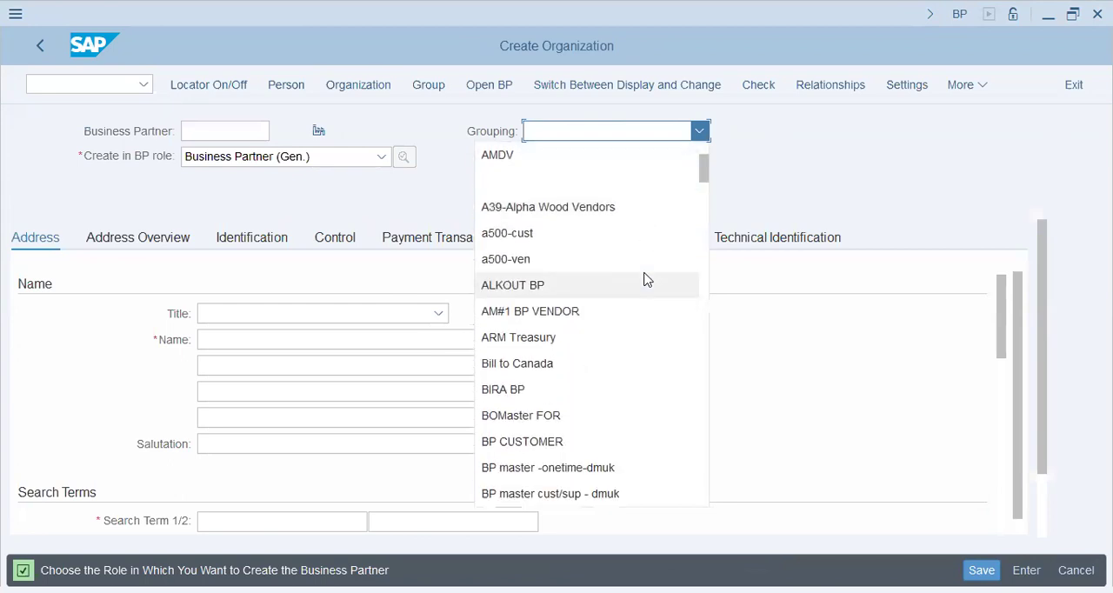
scroll(644, 279, down, 3)
scroll(636, 305, down, 10)
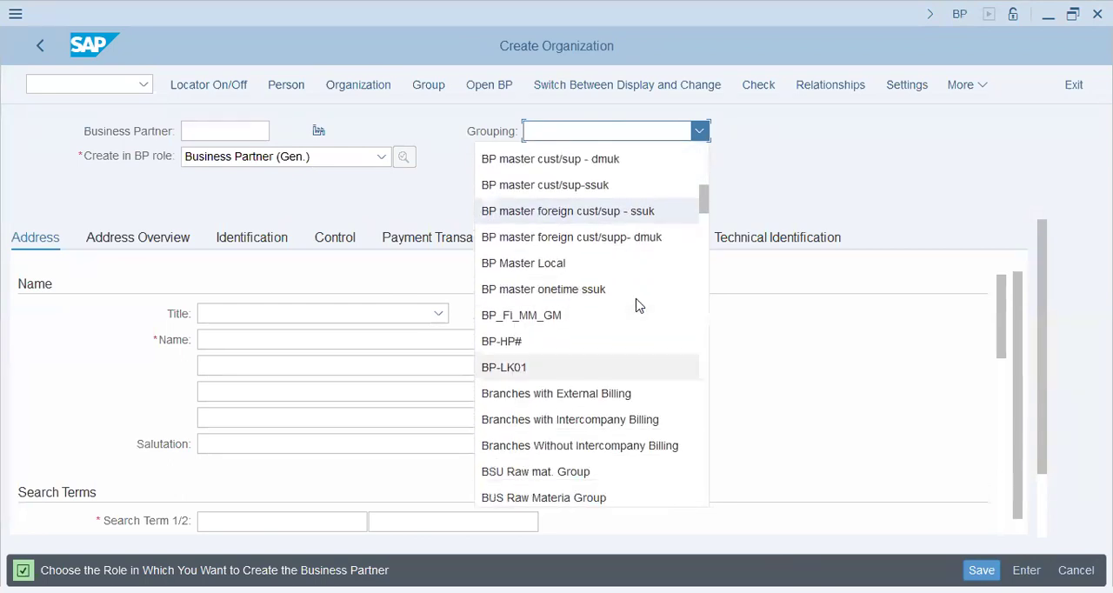
scroll(636, 305, down, 10)
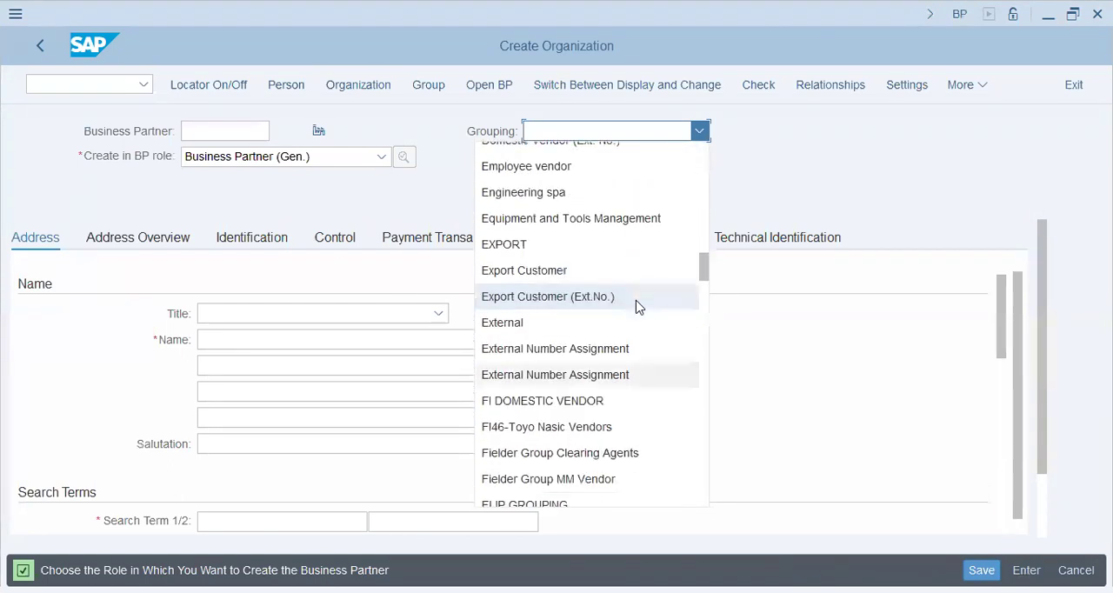
scroll(636, 305, down, 10)
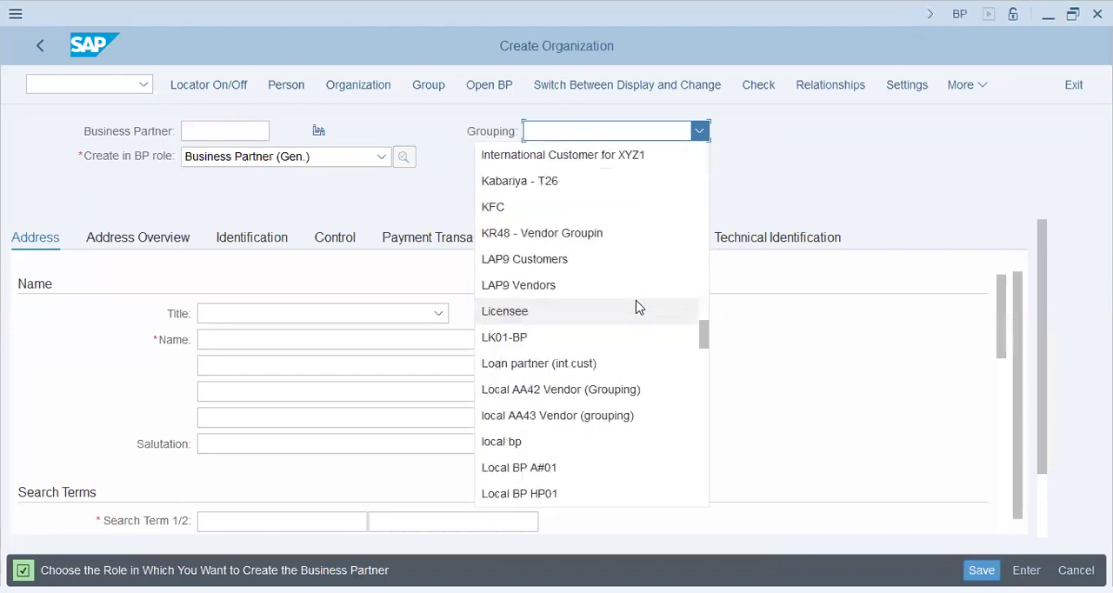
scroll(635, 305, down, 7)
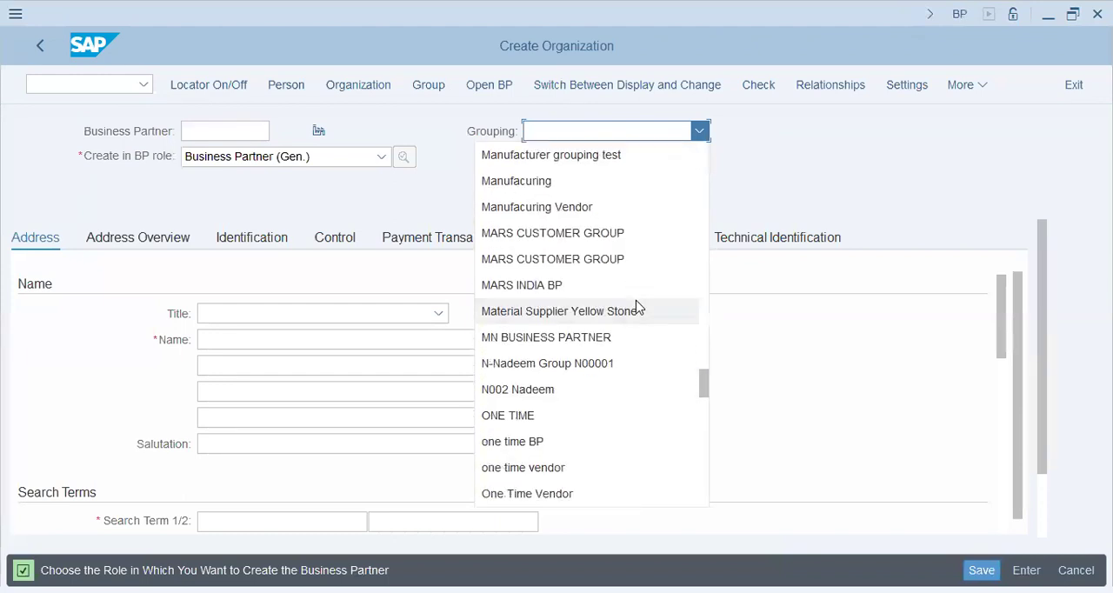
scroll(636, 305, down, 4)
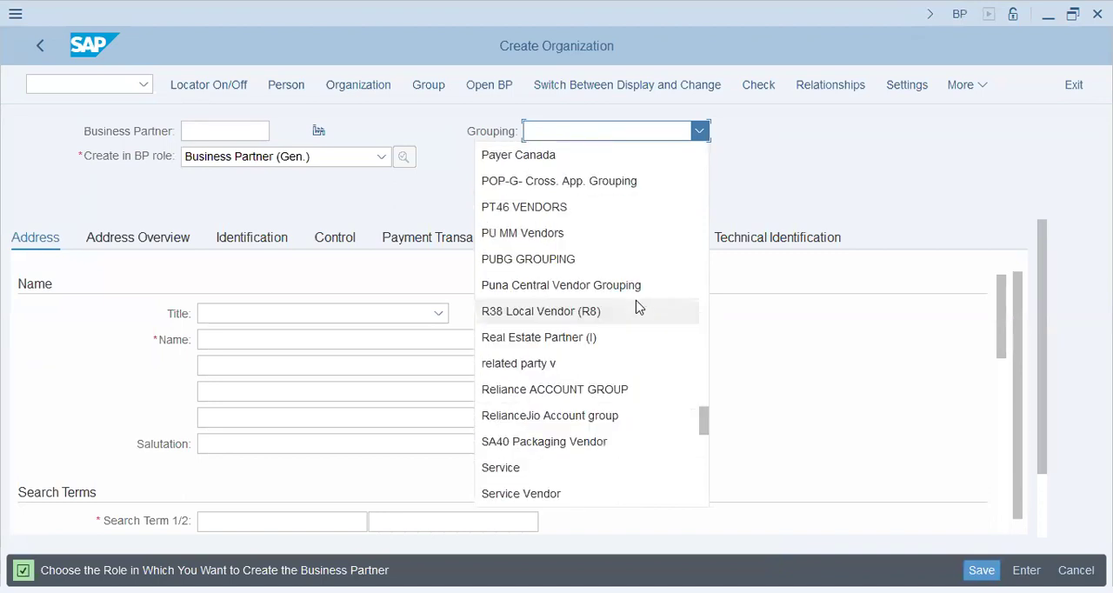
scroll(636, 305, down, 5)
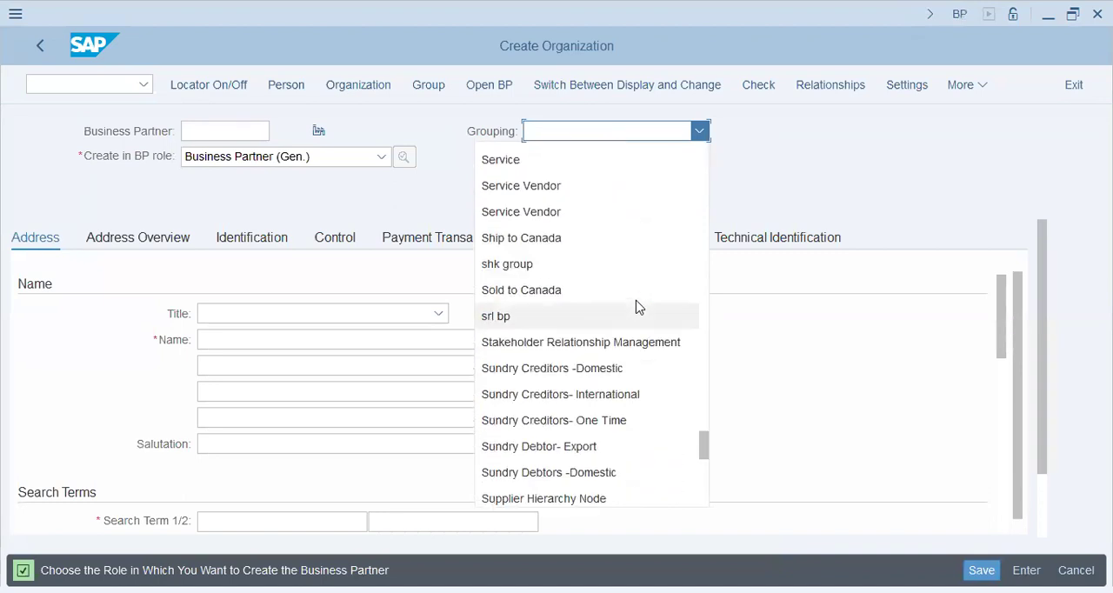
scroll(636, 306, down, 1)
scroll(636, 305, down, 3)
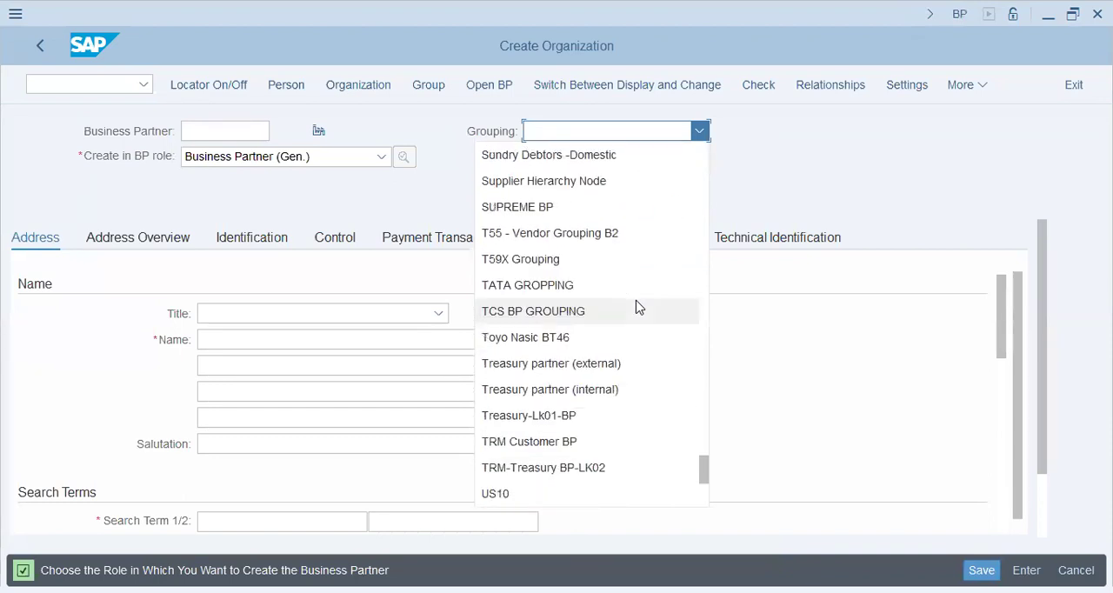
scroll(635, 305, down, 2)
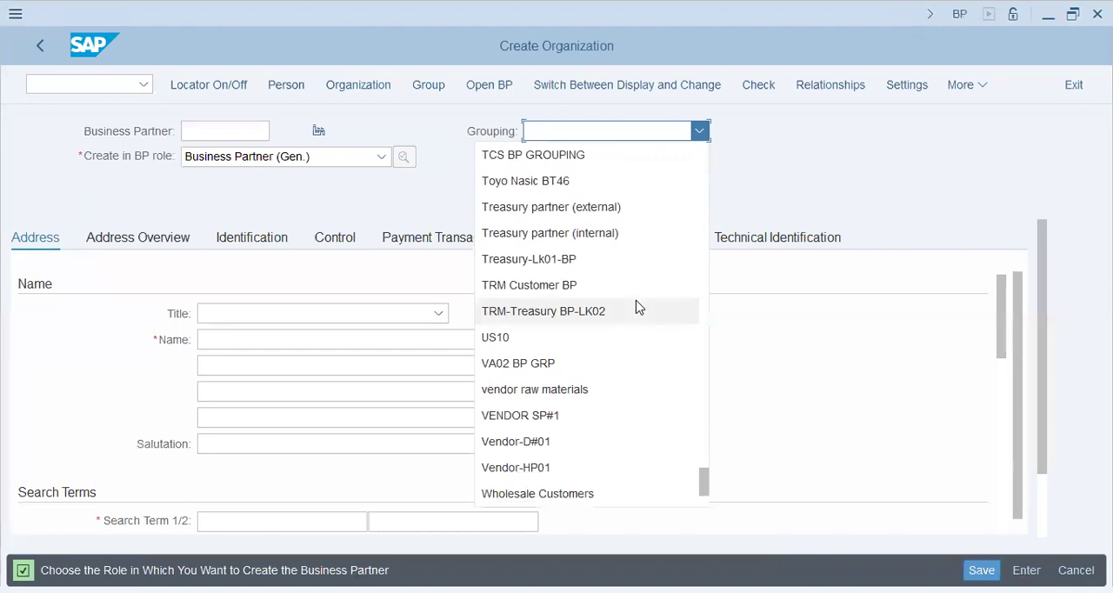
scroll(636, 308, up, 5)
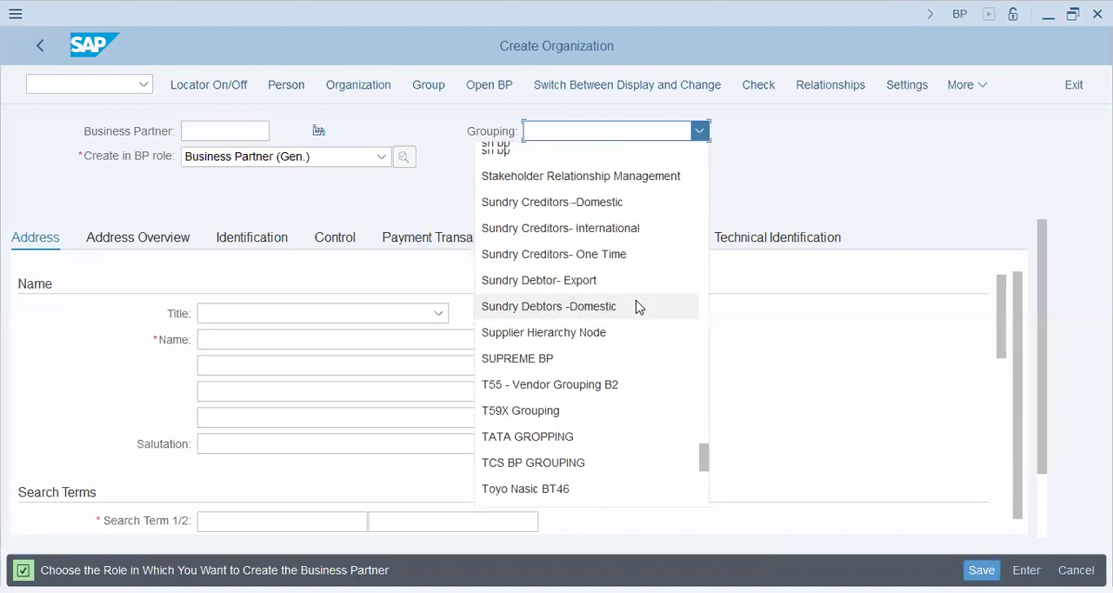
scroll(636, 308, up, 4)
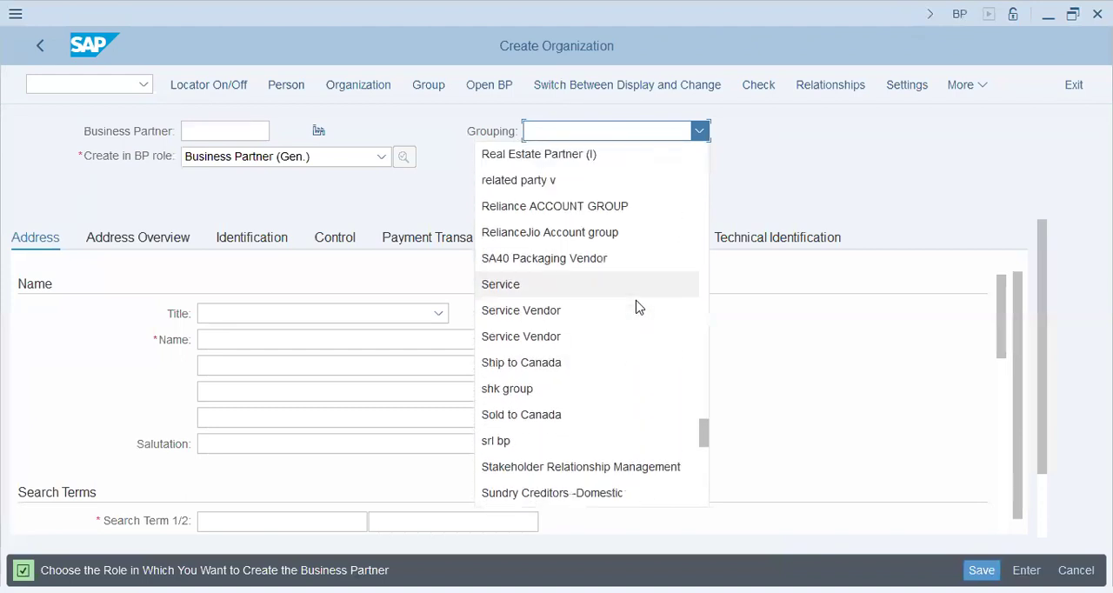
scroll(636, 305, up, 2)
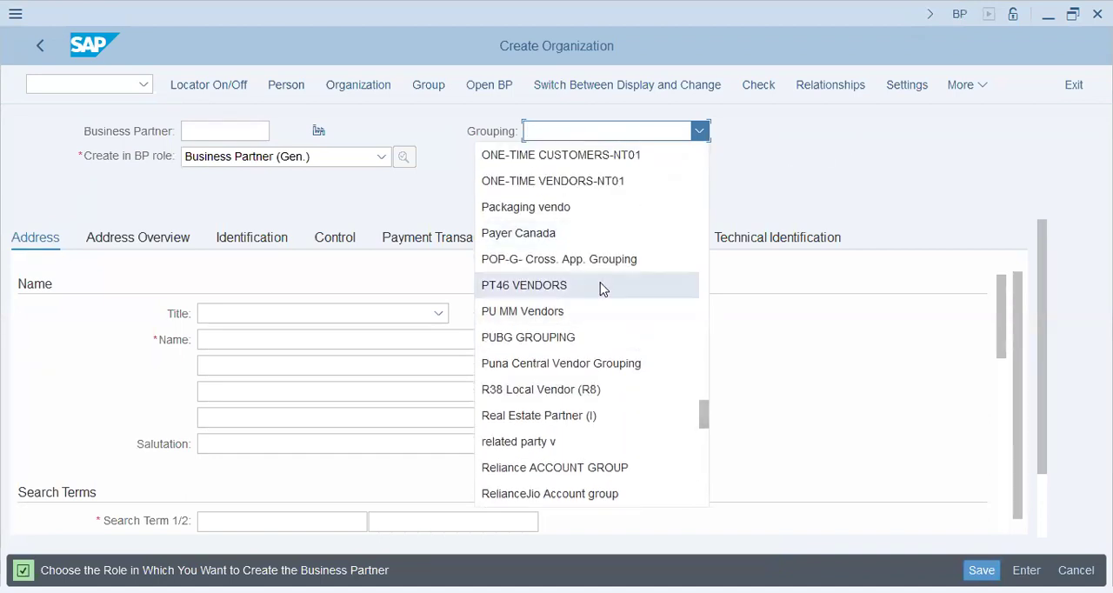
click(835, 200)
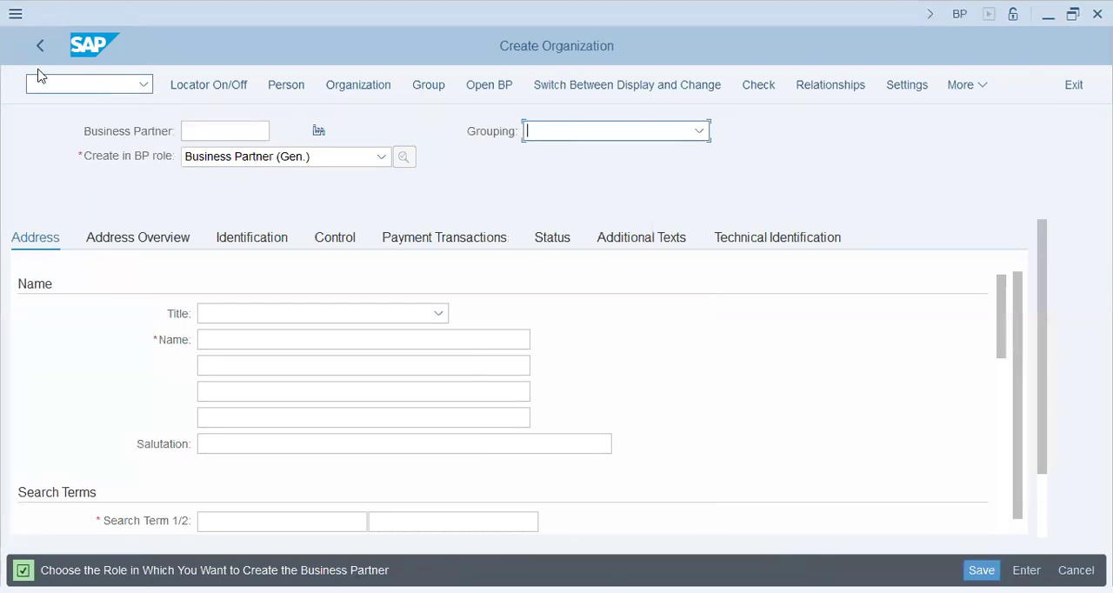
Leave the organization entry and open the SAP Customizing Implementation Guide with /n spro
click(90, 87)
text(/n spro)
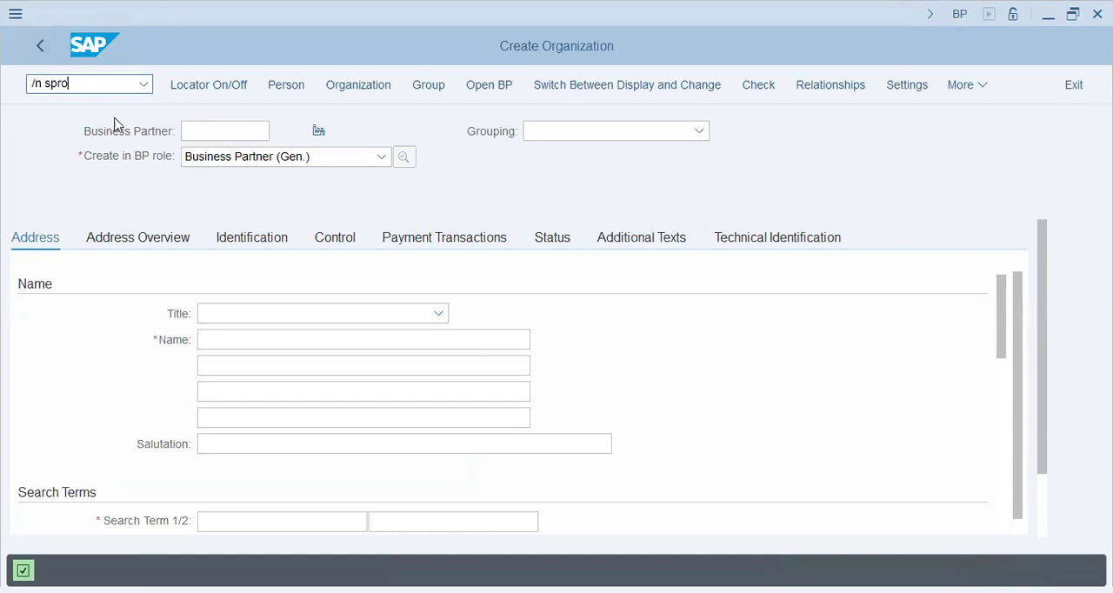
key(Return)
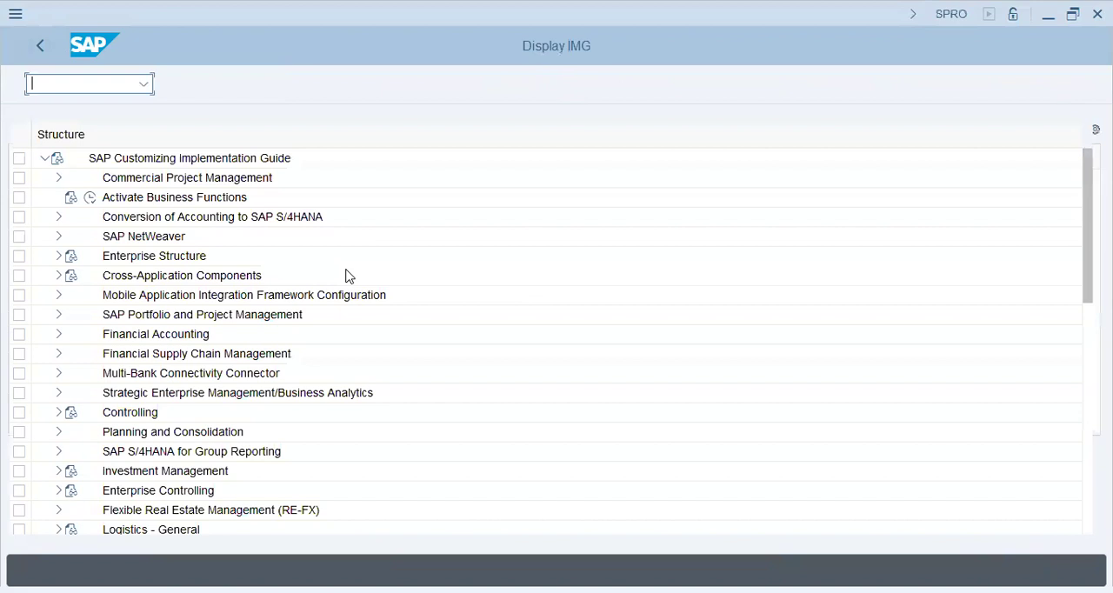
Open Define Account Groups with Screen Layout (Vendors) under the Financial Accounting preparations for creating vendor master data
click(59, 334)
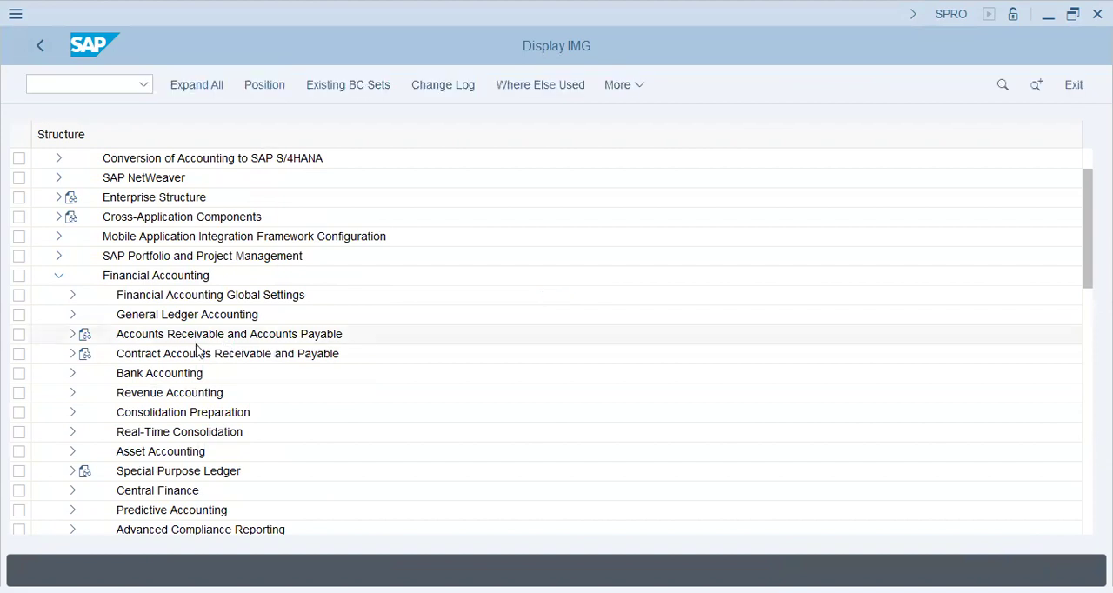
click(72, 335)
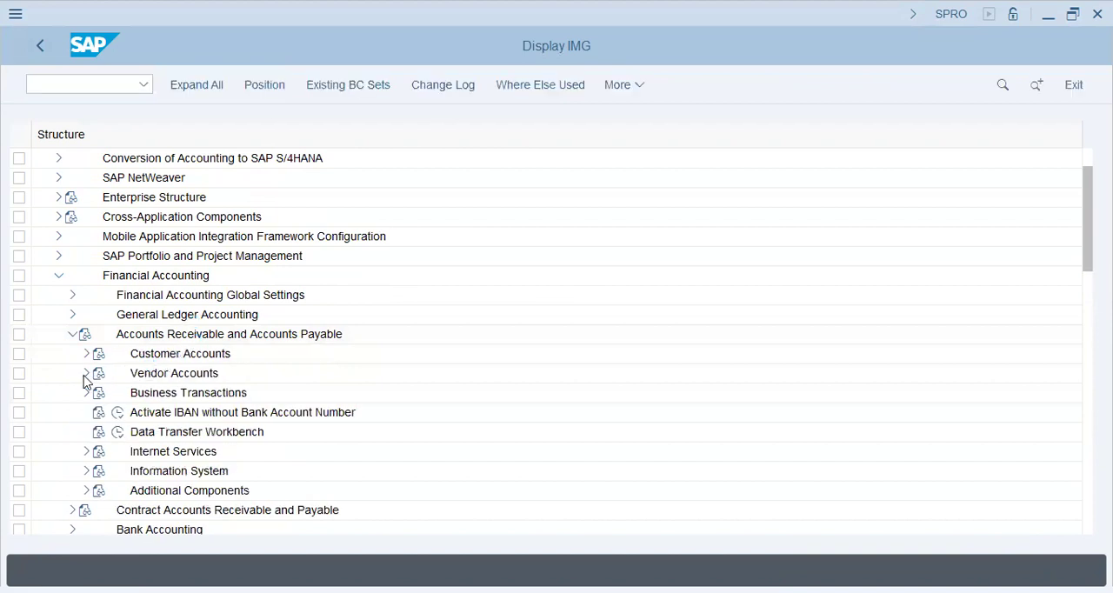
click(88, 375)
click(100, 394)
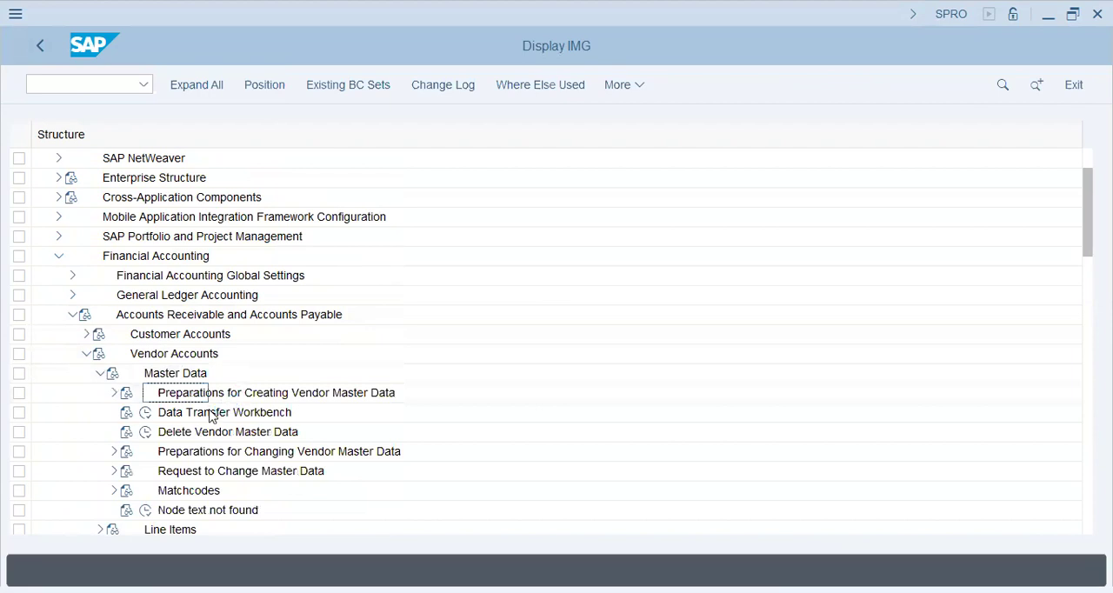
click(282, 452)
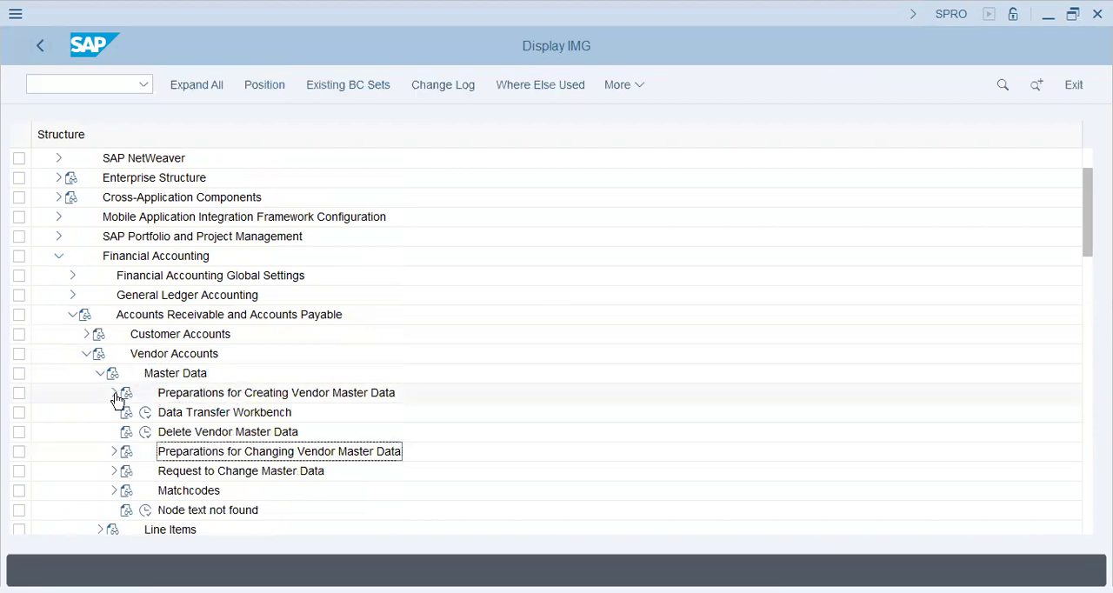
click(115, 393)
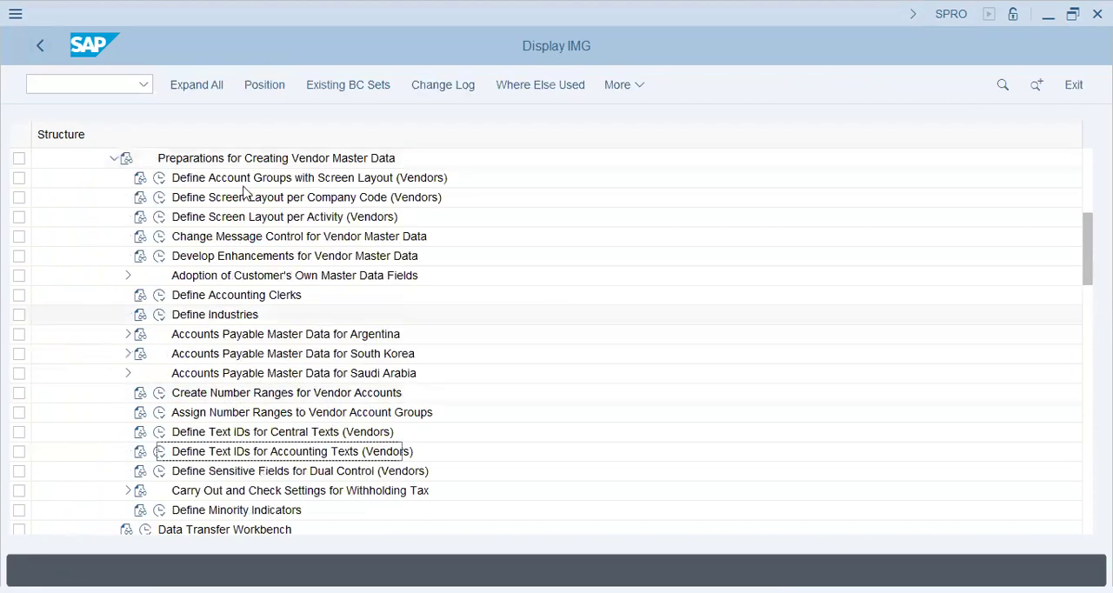
click(267, 179)
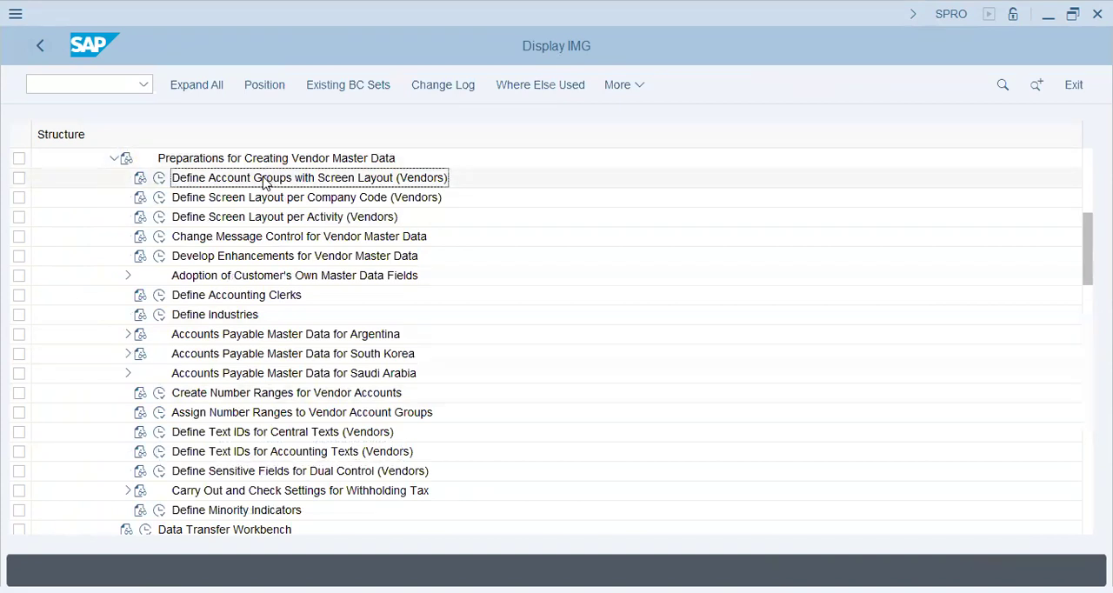
click(158, 178)
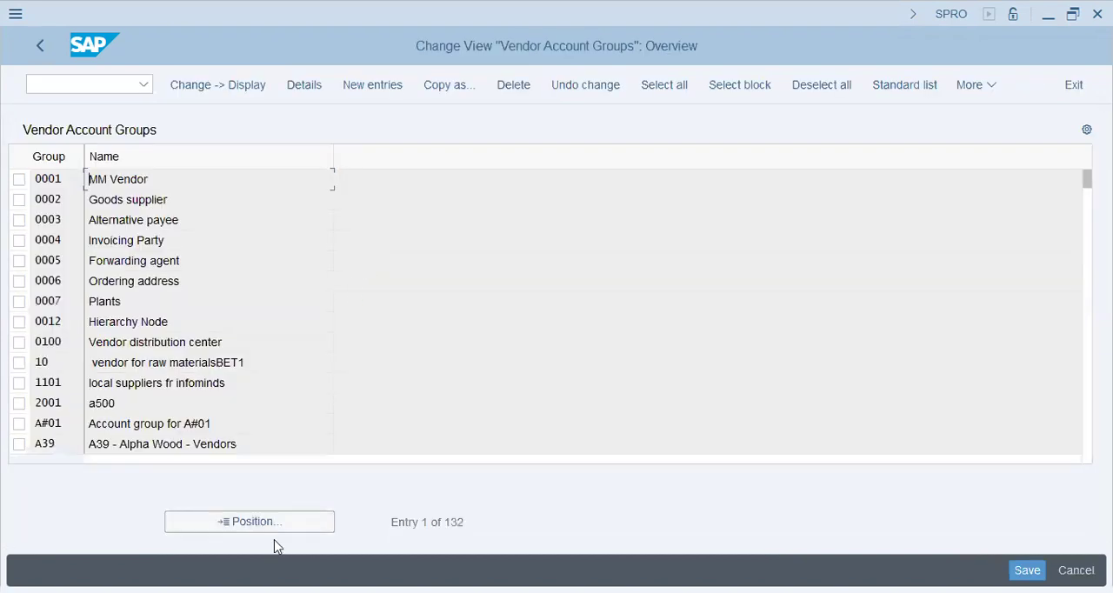
Look up account group ST61 in the vendor account groups list
click(250, 522)
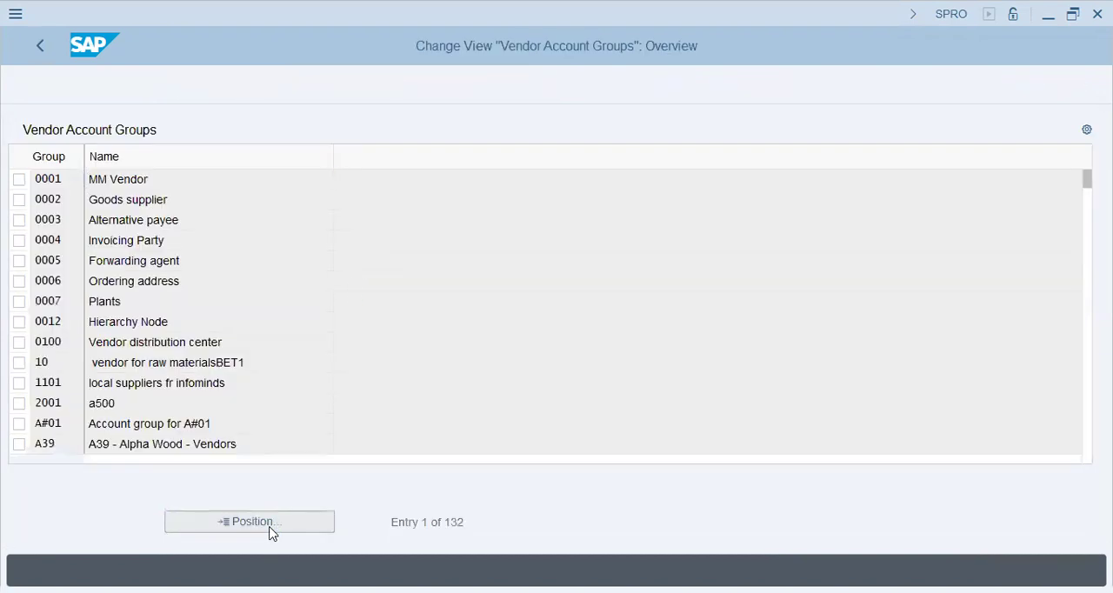
text(ST61)
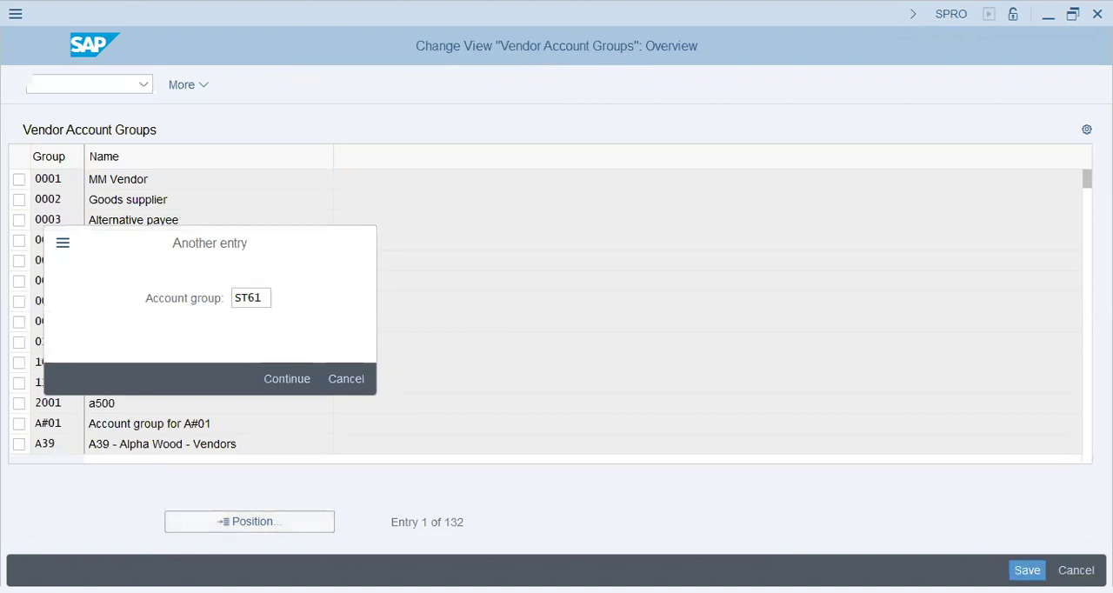
key(Return)
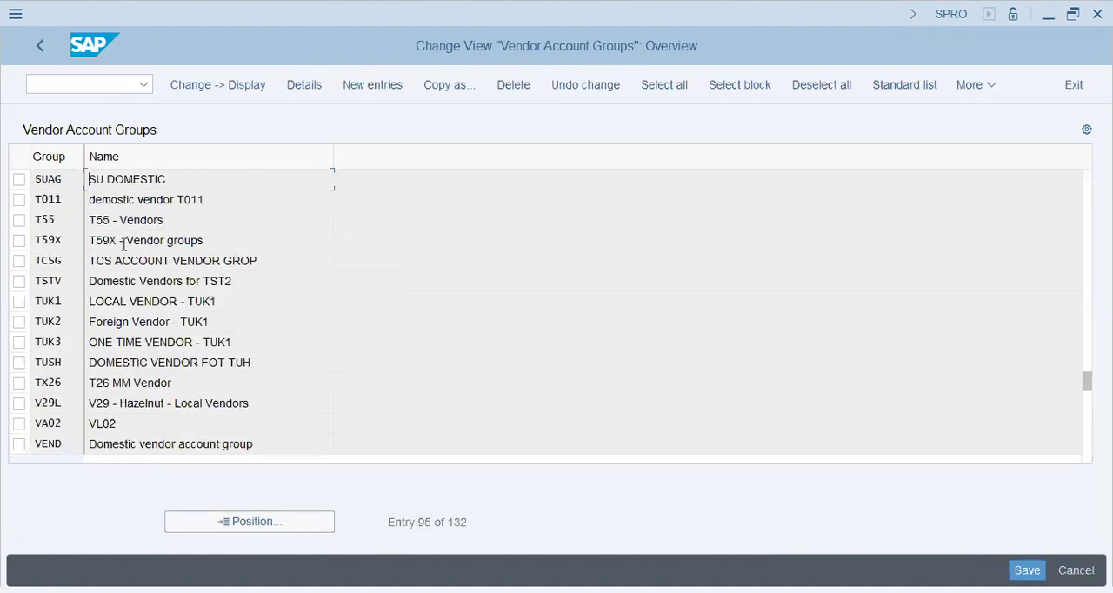
Create a new vendor account group ST61 with the meaning Vendors - ST61 and save it
click(352, 86)
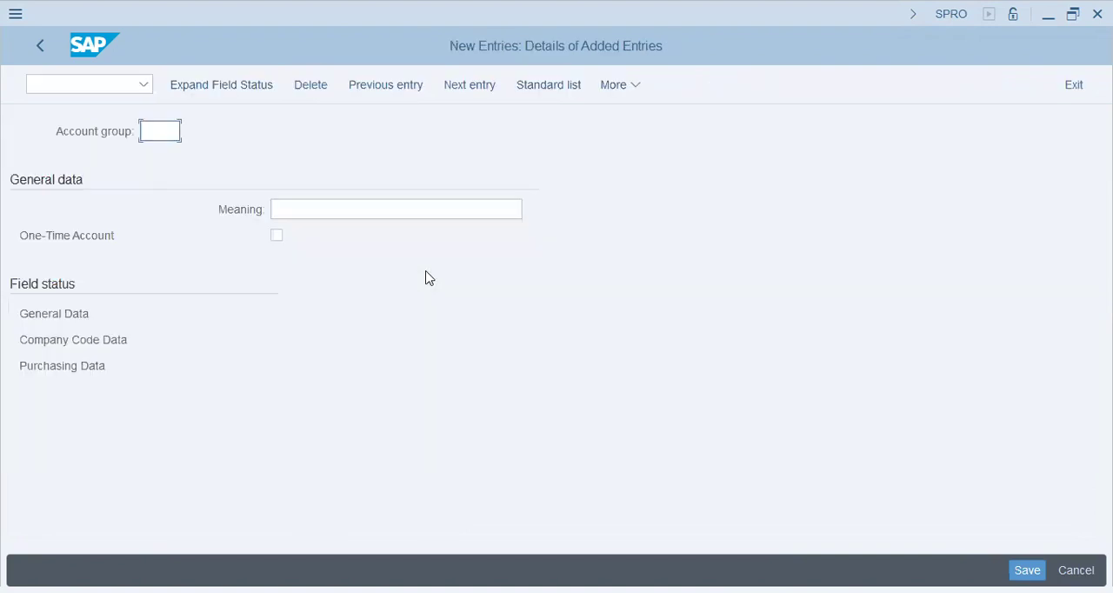
text(st61)
key(Tab)
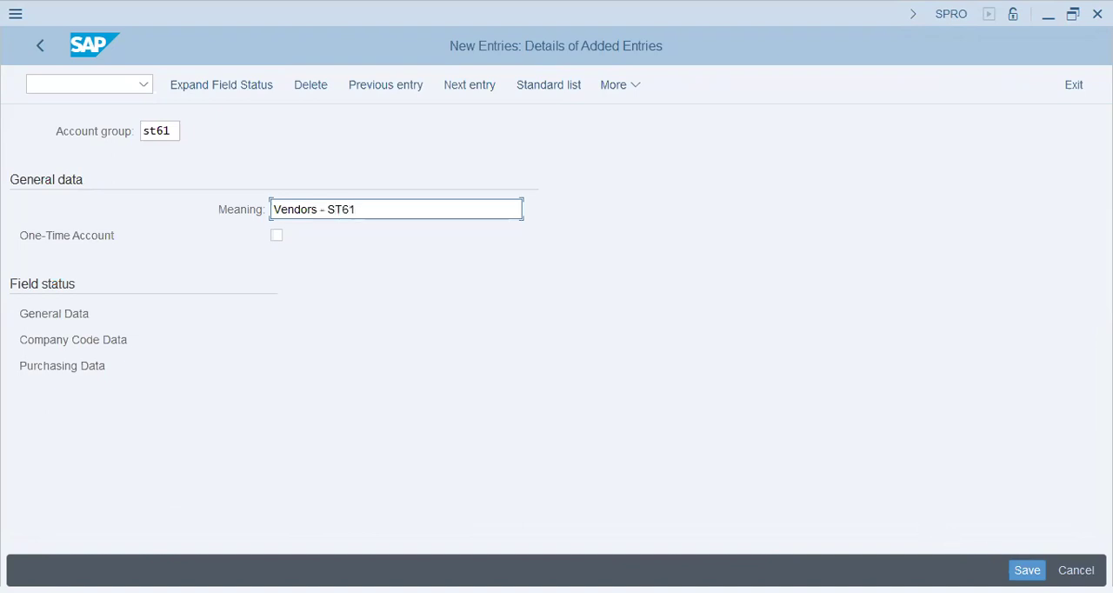
click(1020, 567)
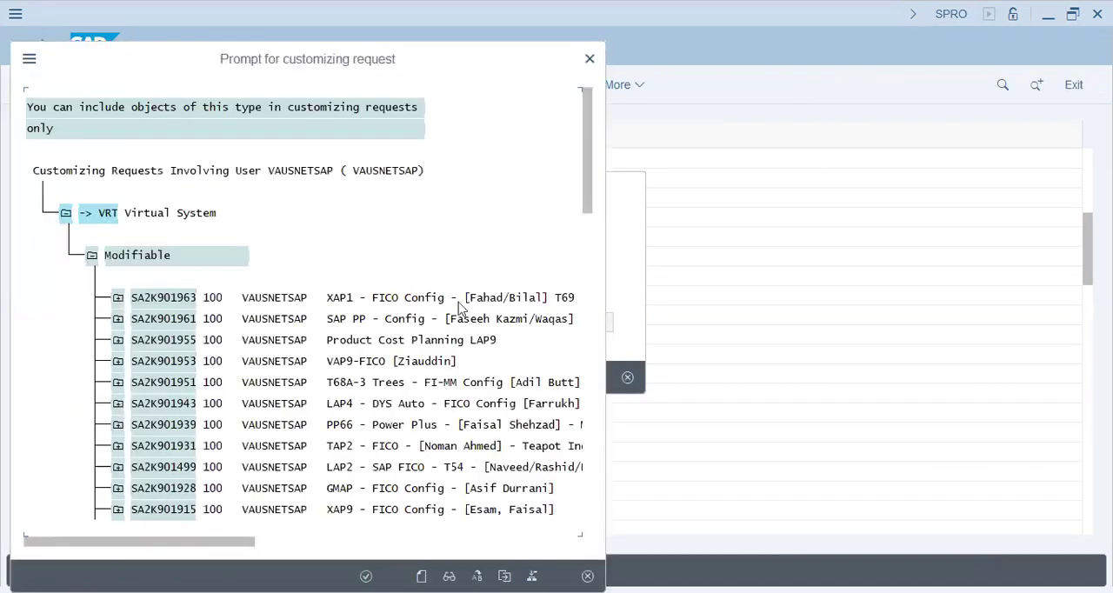
Find the customizing request MM-SD - ST61 - Shang/Chang Co among the own requests and record the new account group in it
double_click(396, 305)
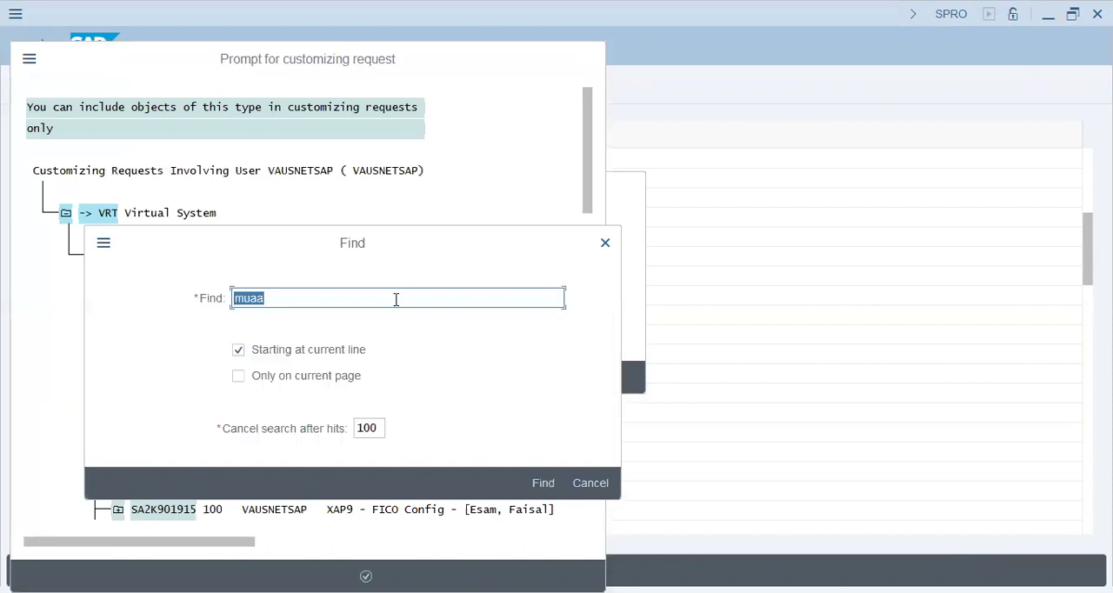
key(Return)
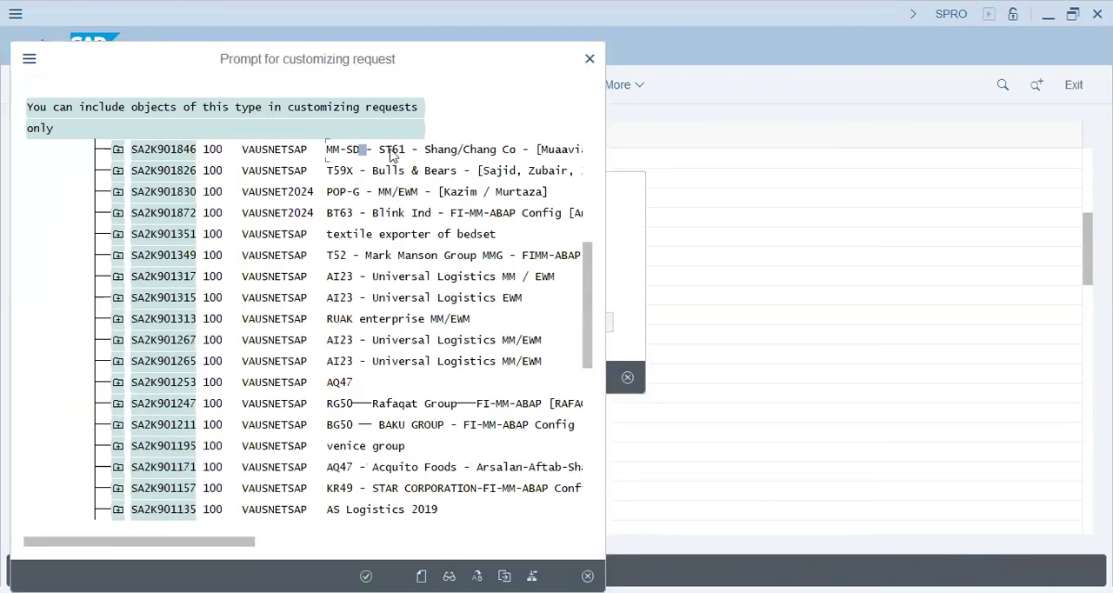
click(468, 255)
key(Return)
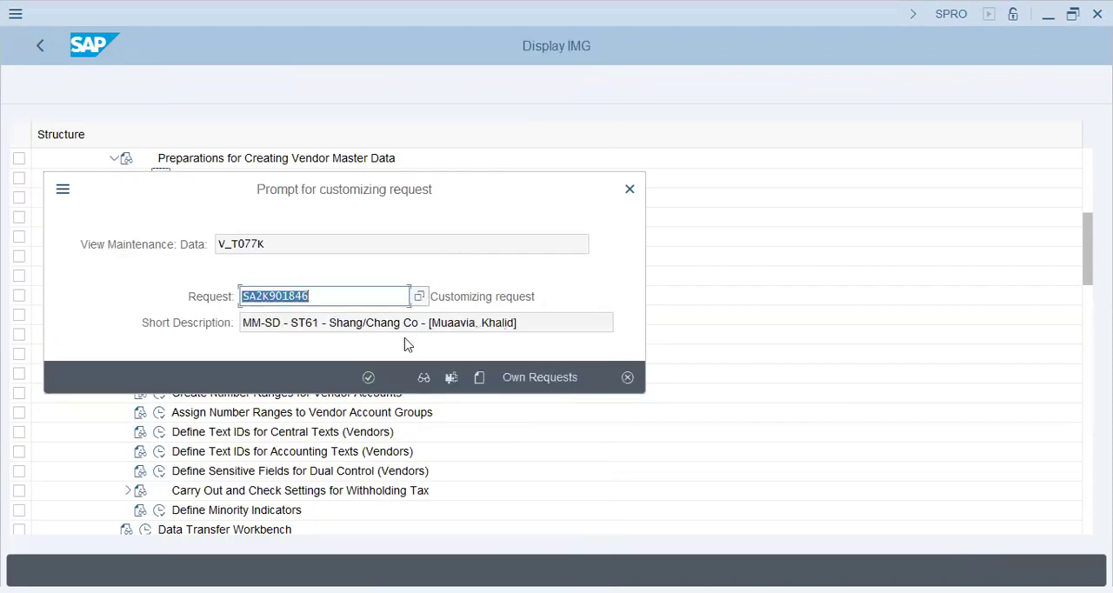
click(369, 377)
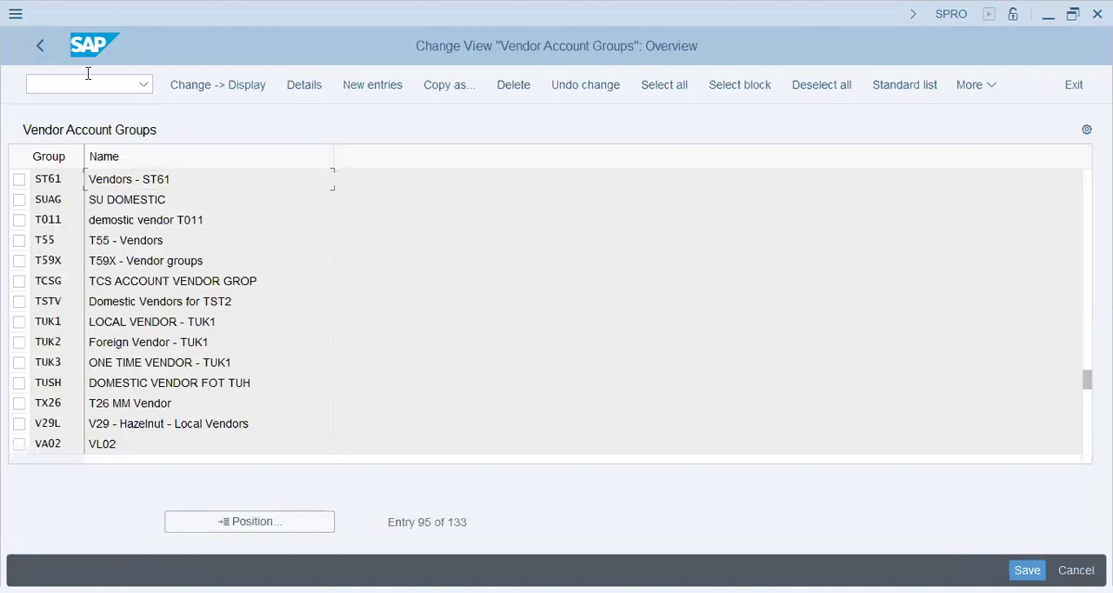
Start another customizing session with /O SPRO and open Assign Number Ranges to Vendor Account Groups
click(51, 84)
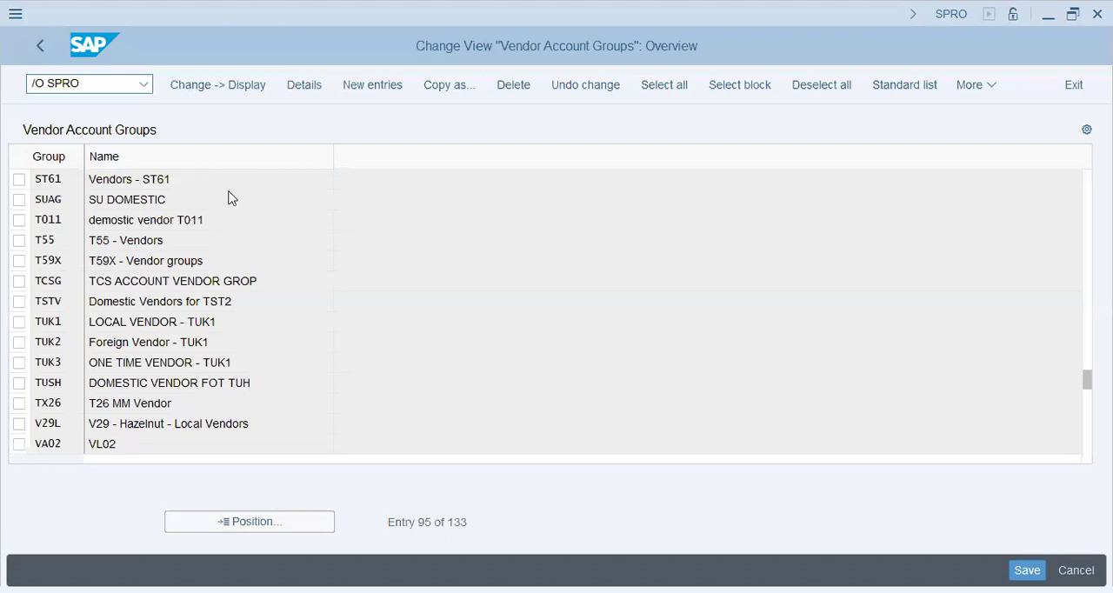
key(Return)
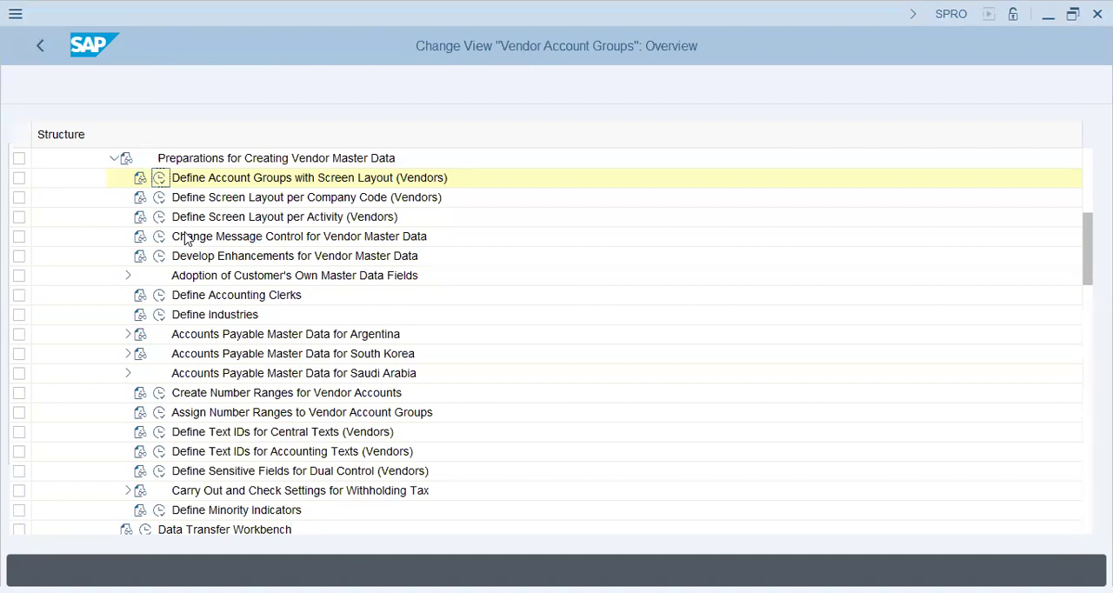
click(174, 334)
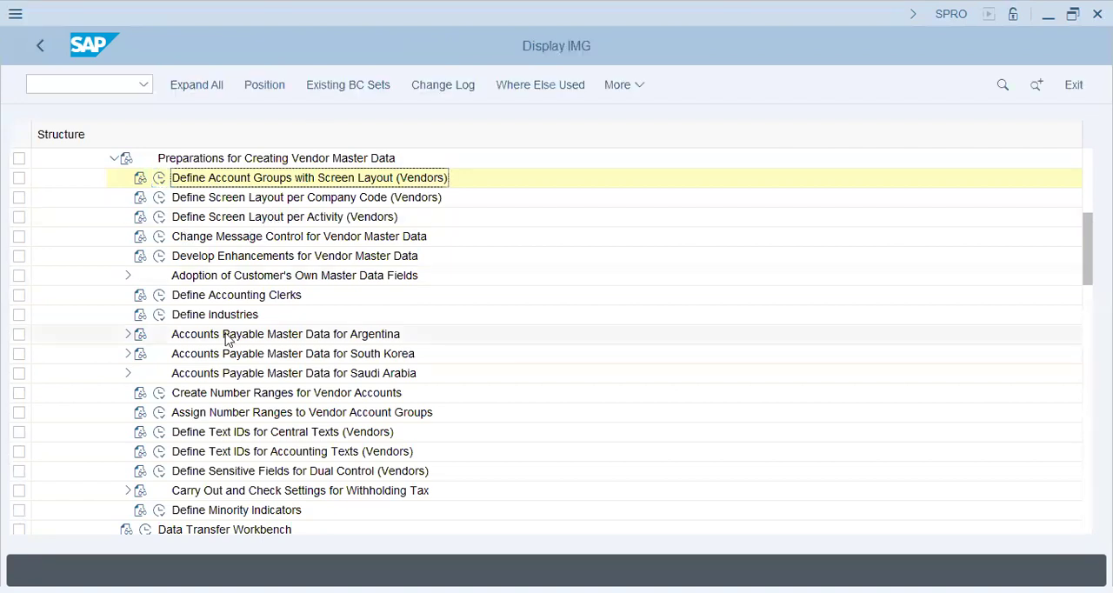
click(259, 414)
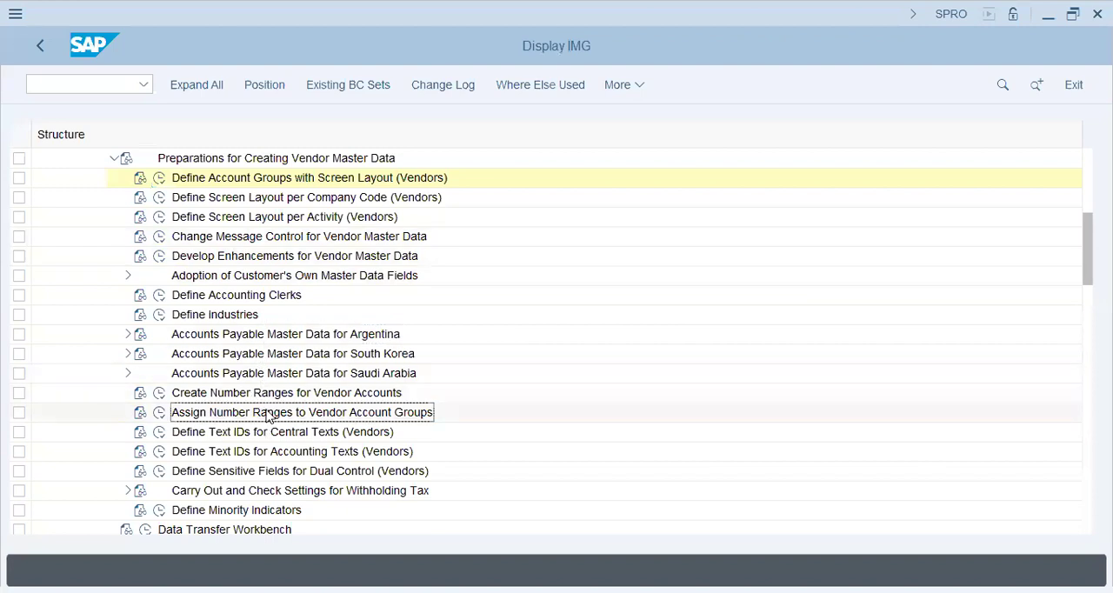
click(159, 414)
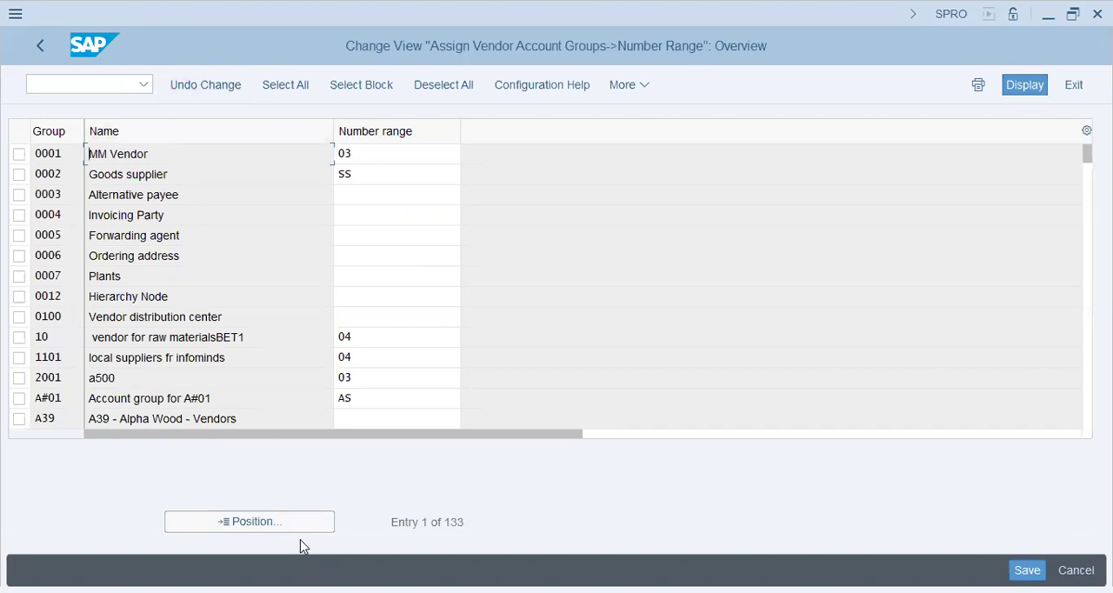
In the other customizing session, expand Cross-Application Components and its SAP Business Partner node in the implementation guide
key(F3)
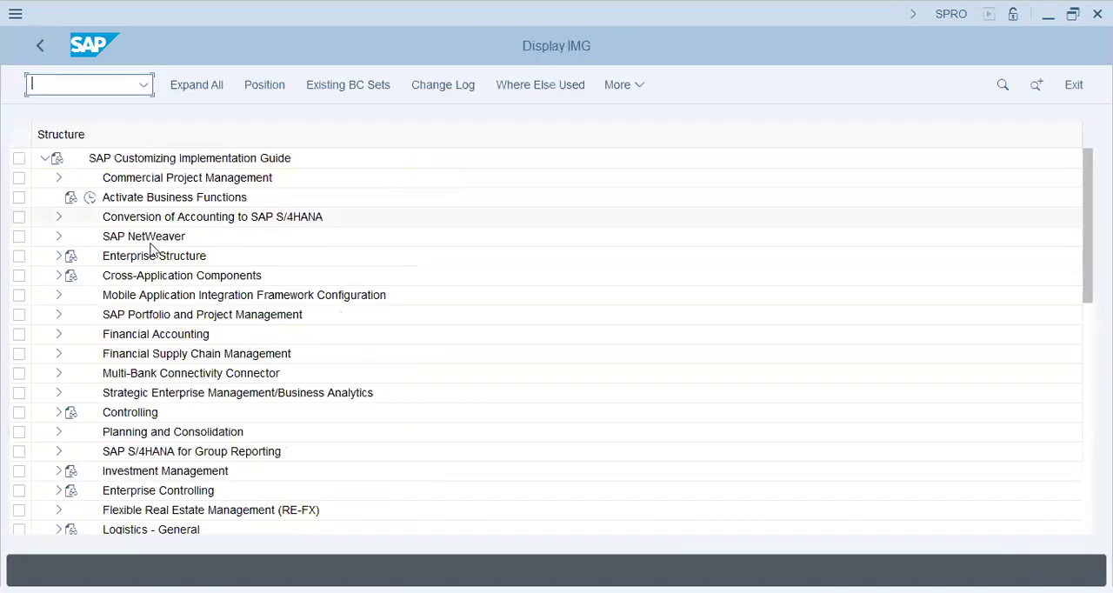
click(150, 255)
click(58, 274)
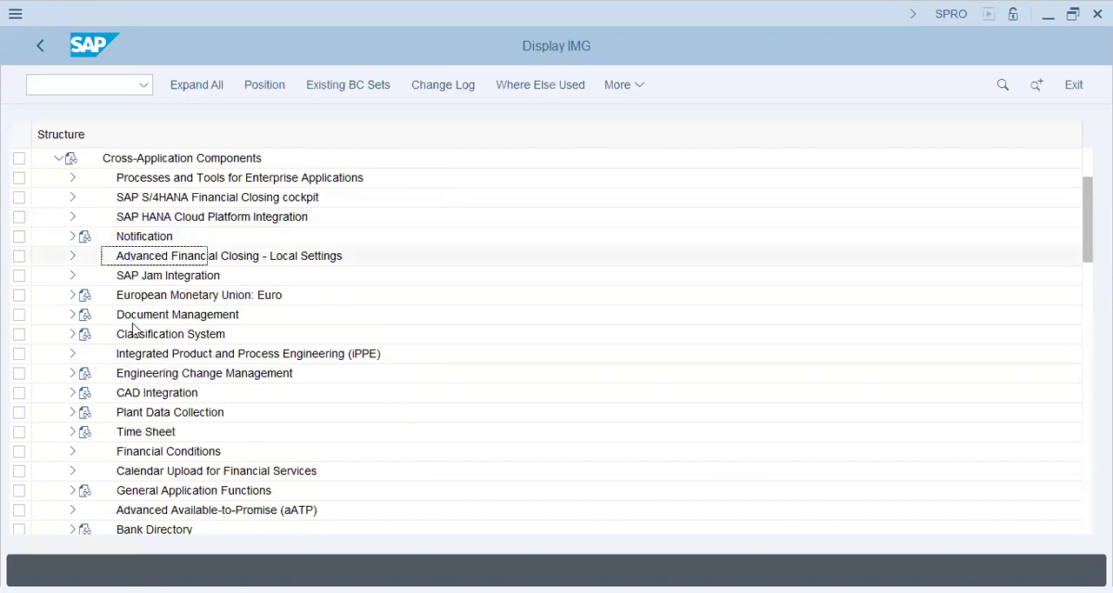
click(141, 451)
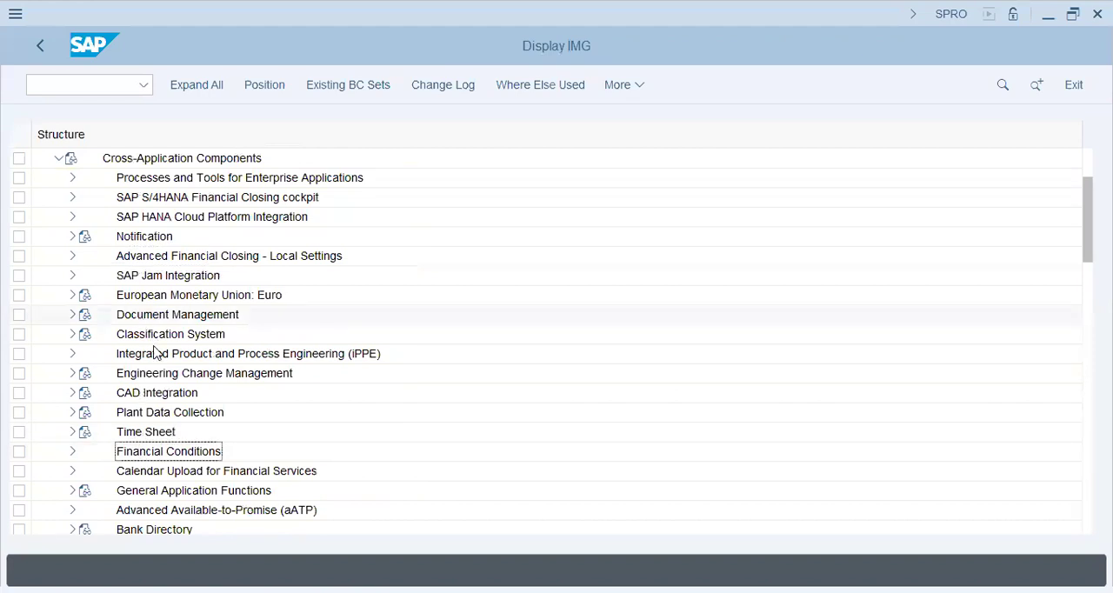
scroll(155, 356, down, 5)
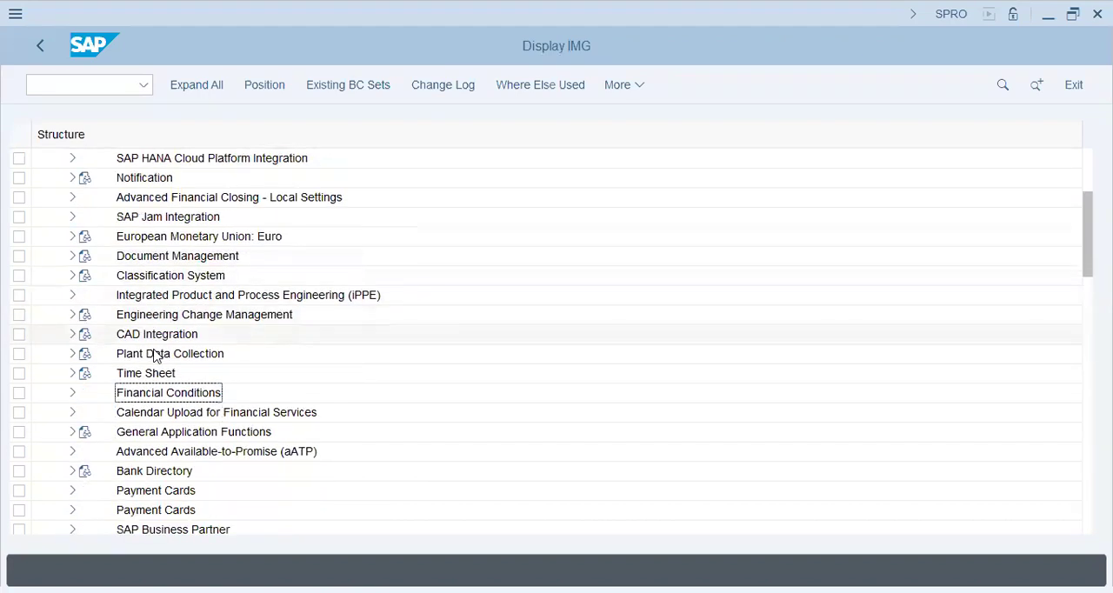
scroll(149, 470, down, 1)
click(149, 464)
click(107, 452)
click(73, 452)
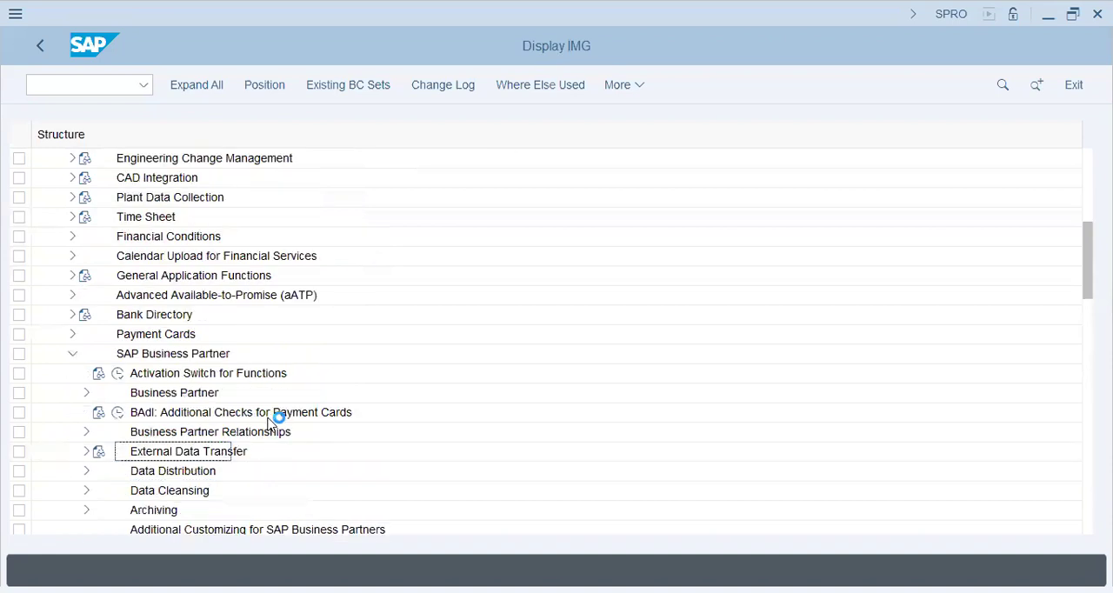
Open Define Groupings and Assign Number Ranges under the Business Partner basic settings for Number Ranges and Groupings
click(156, 355)
click(164, 379)
click(152, 394)
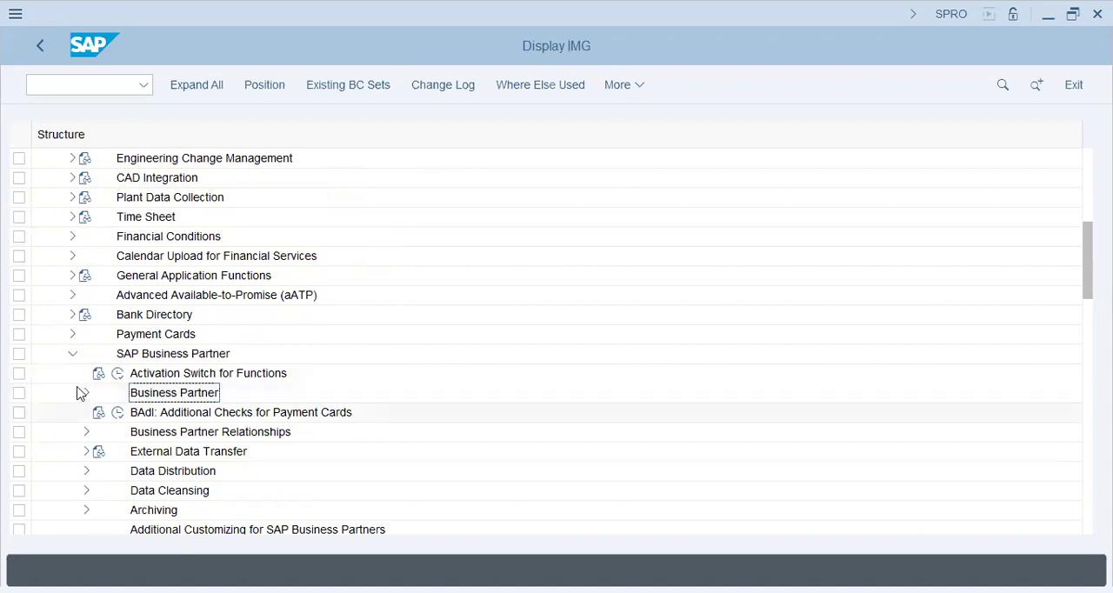
click(86, 393)
click(100, 414)
scroll(100, 418, down, 3)
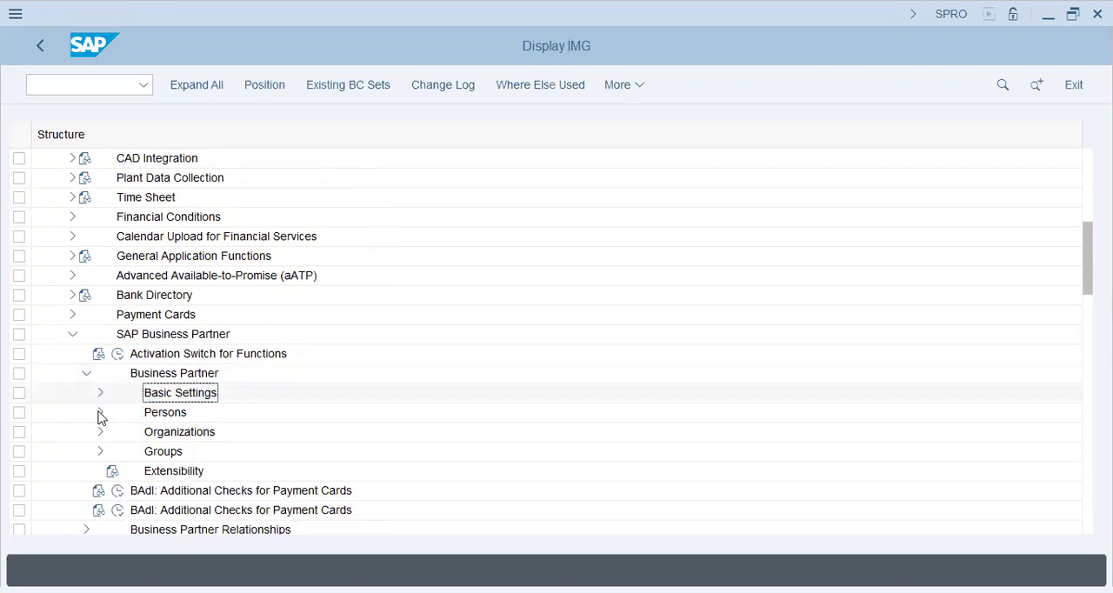
click(100, 354)
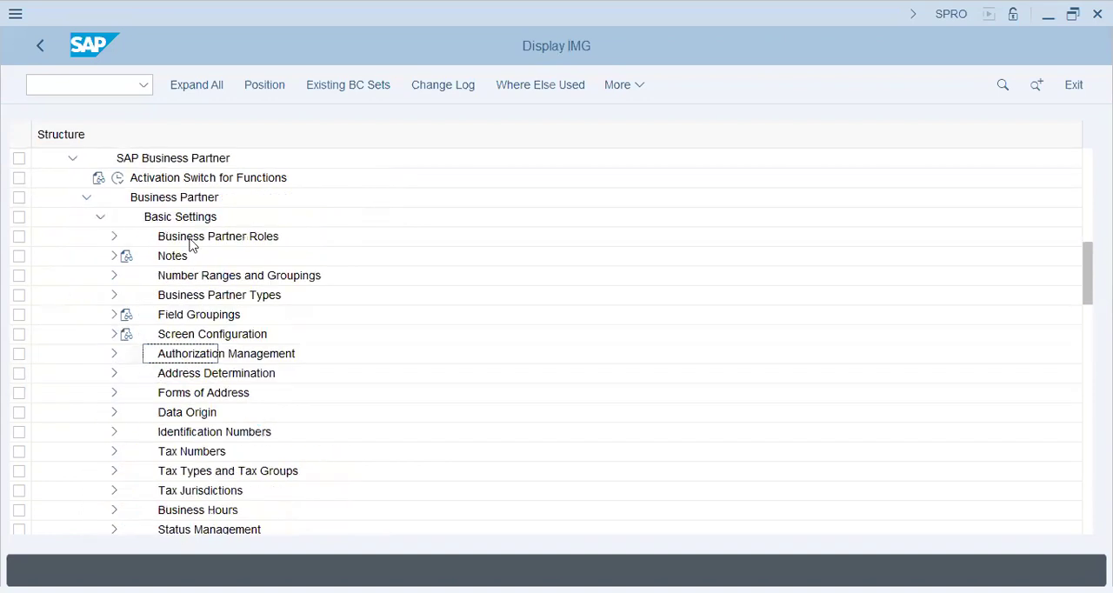
click(195, 284)
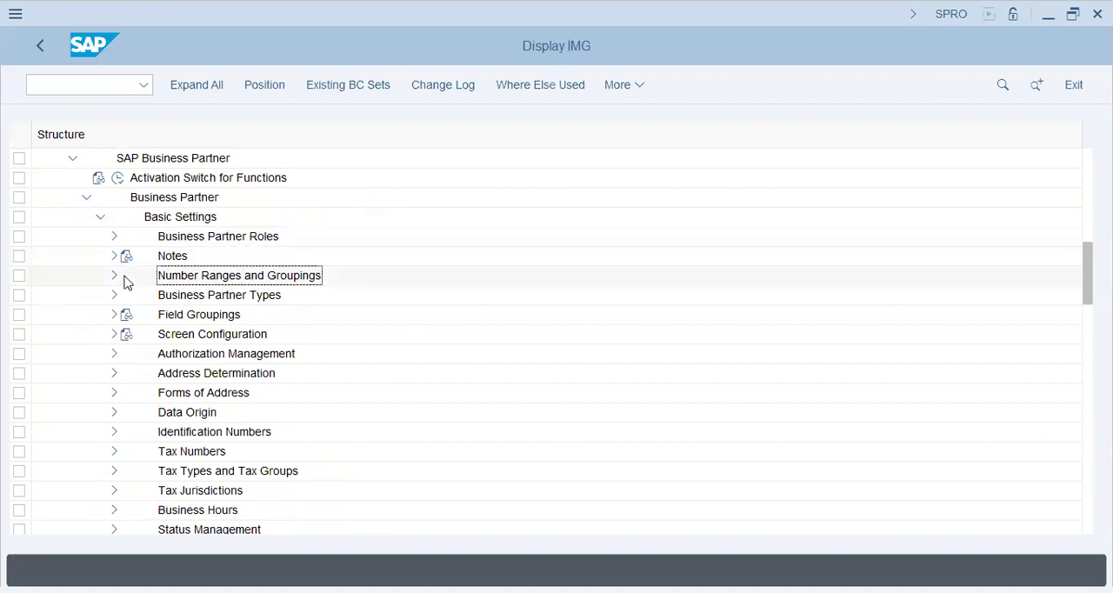
click(114, 277)
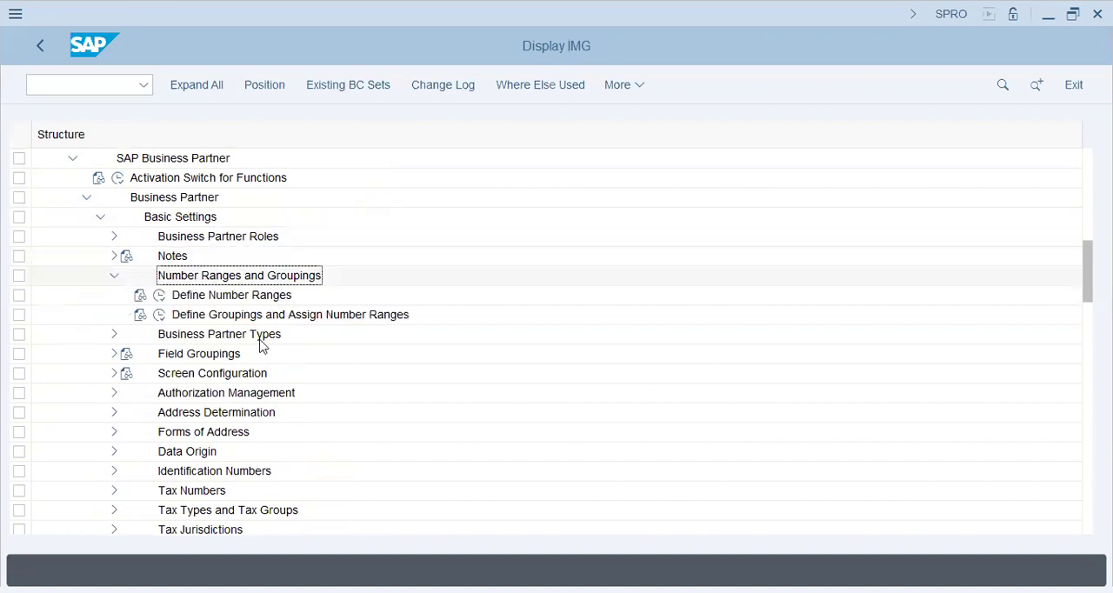
click(166, 315)
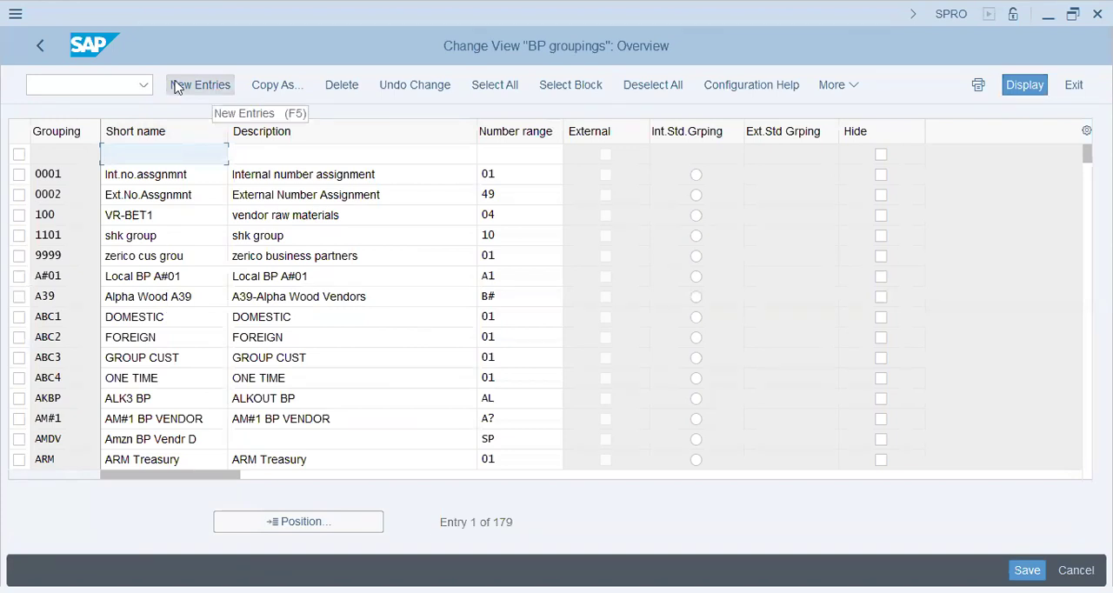
Open the business partner number range intervals in change mode through Define Number Ranges and examine range 02
click(45, 44)
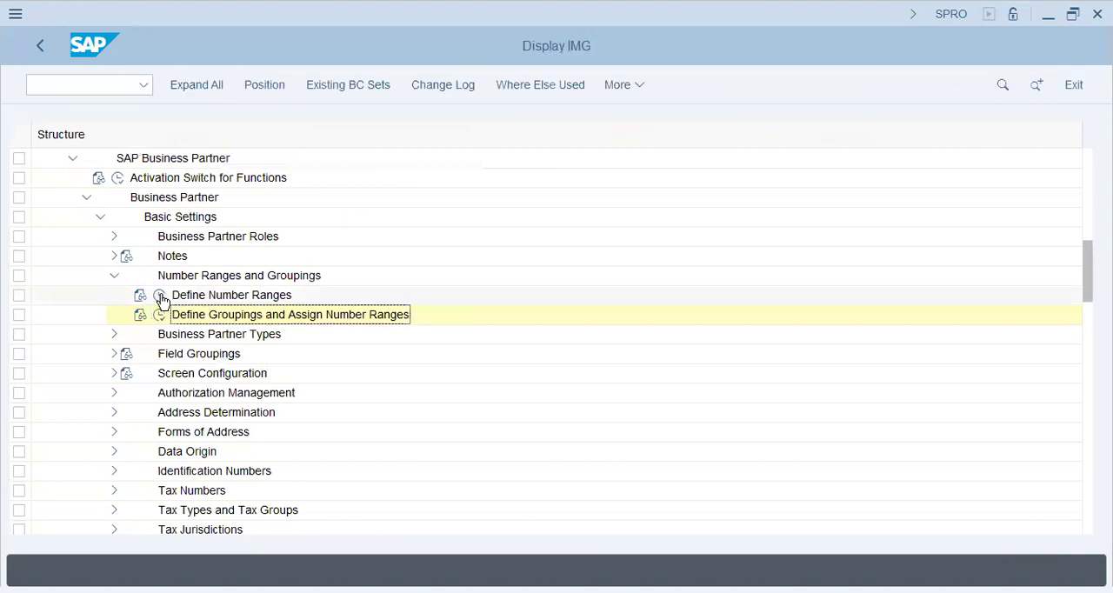
click(160, 297)
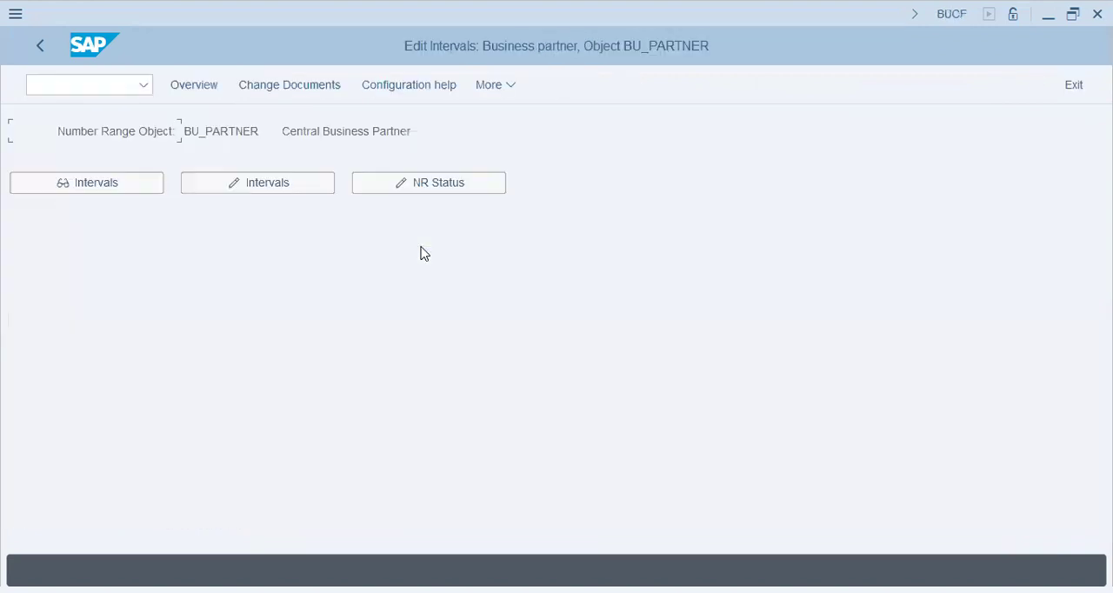
click(271, 184)
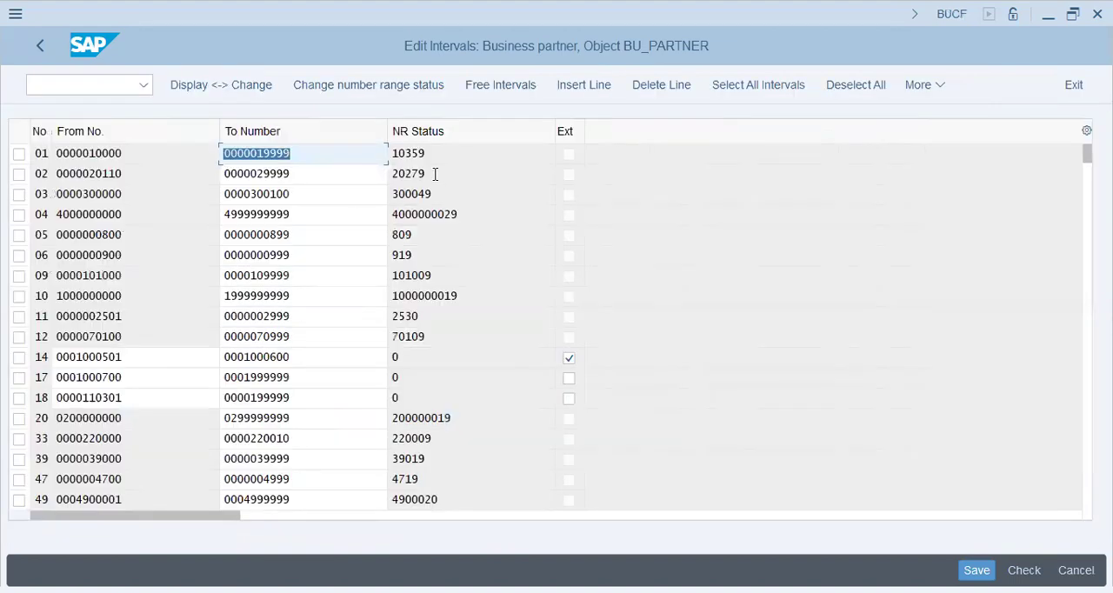
click(435, 174)
click(96, 174)
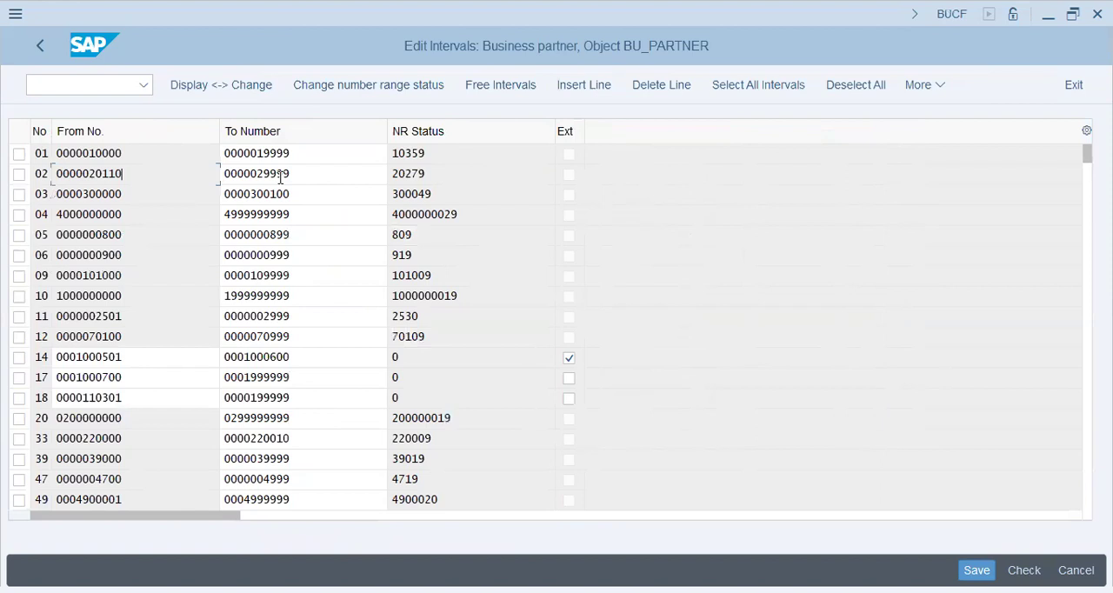
Return to the implementation guide and open the vendor number range intervals in change mode through Create Number Ranges for Vendor Accounts
click(40, 51)
click(40, 50)
click(161, 395)
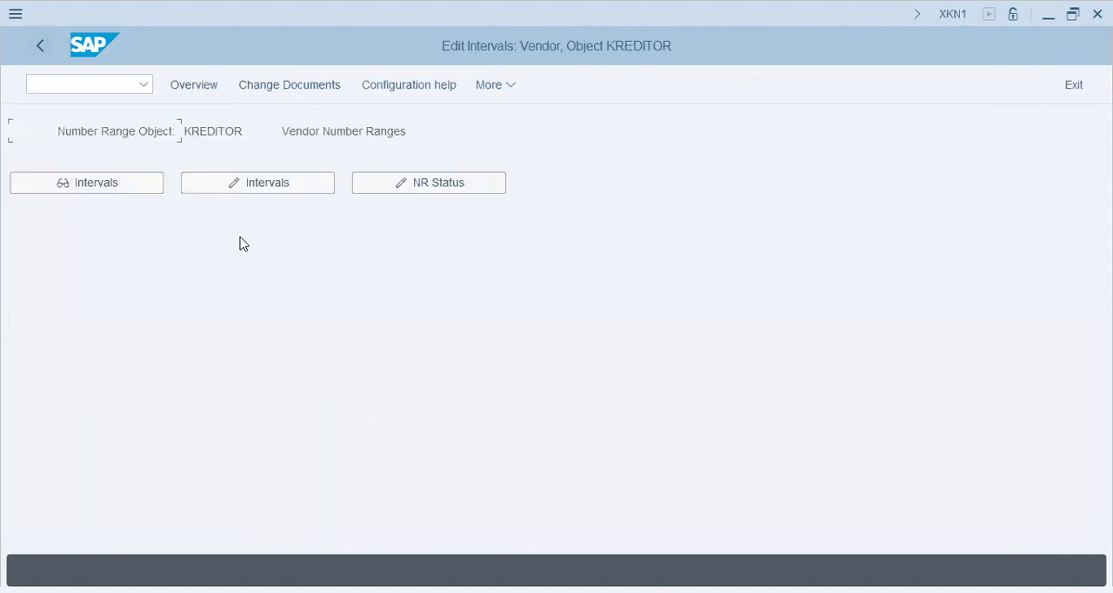
click(251, 186)
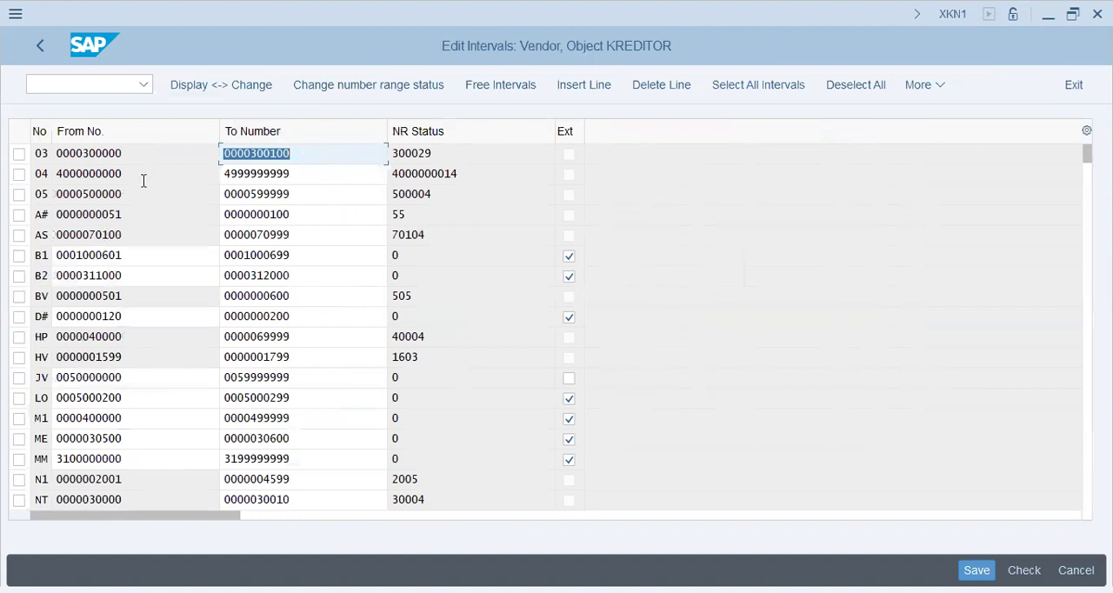
Compare vendor number ranges 03 and 04 with the corresponding business partner number ranges
click(427, 173)
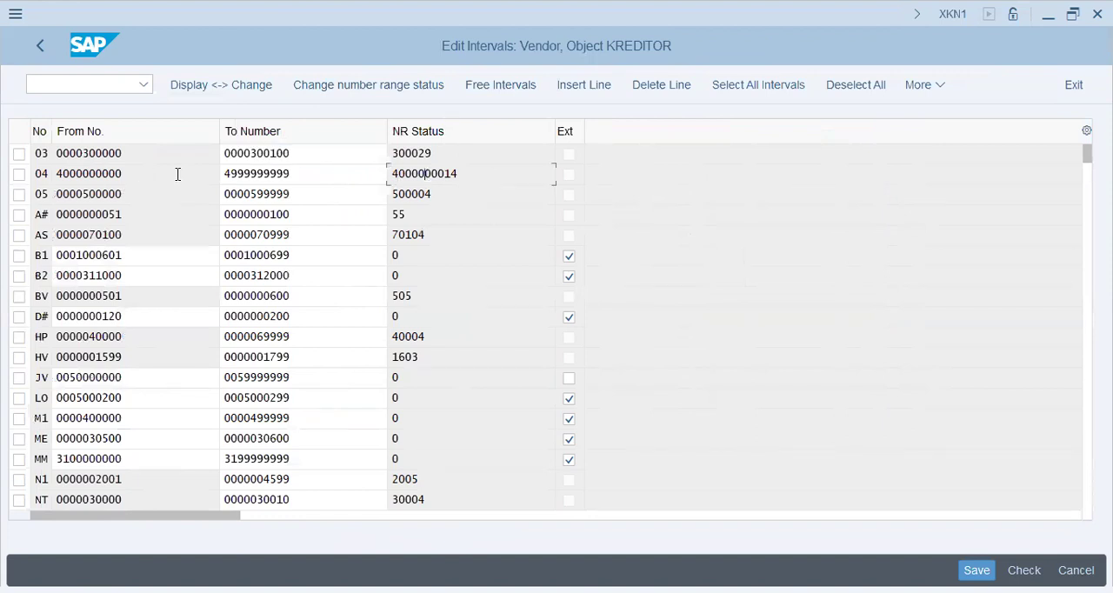
click(160, 151)
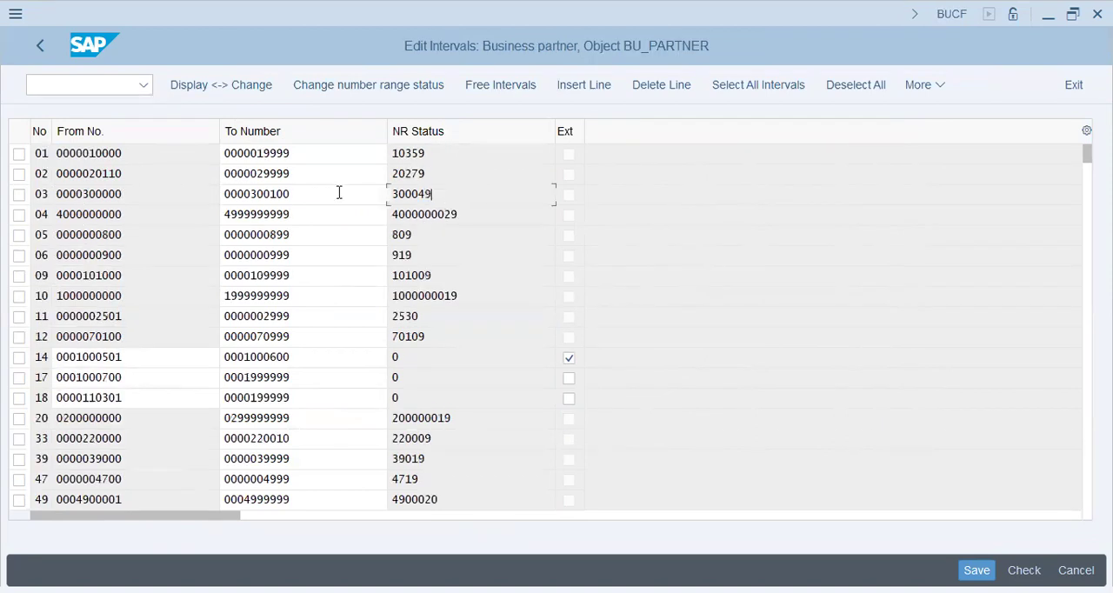
click(316, 197)
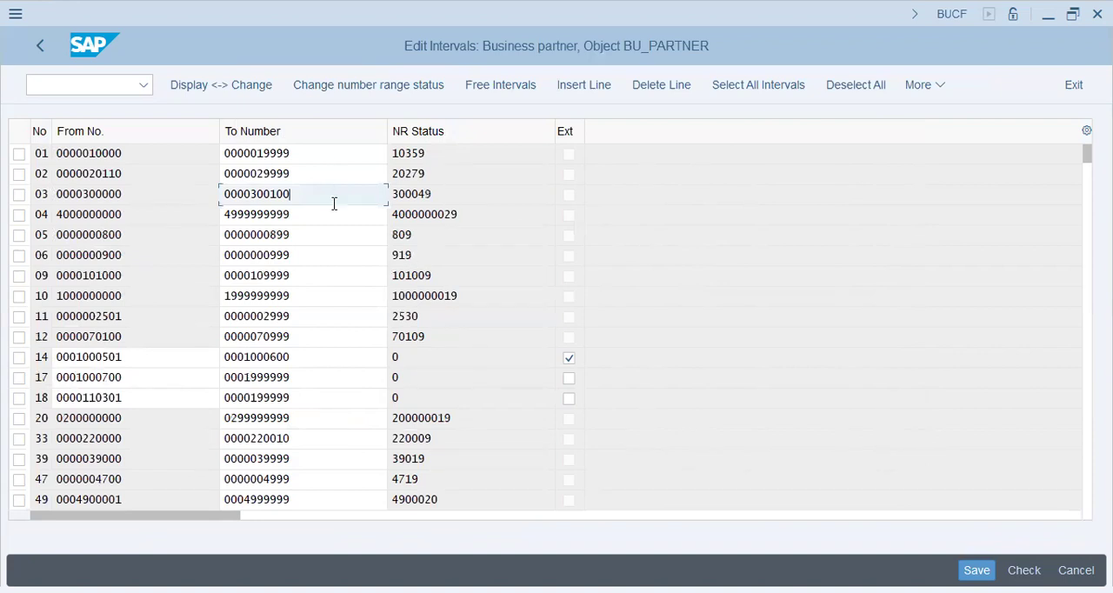
Check the From, To and status values of business partner number range 03
click(461, 200)
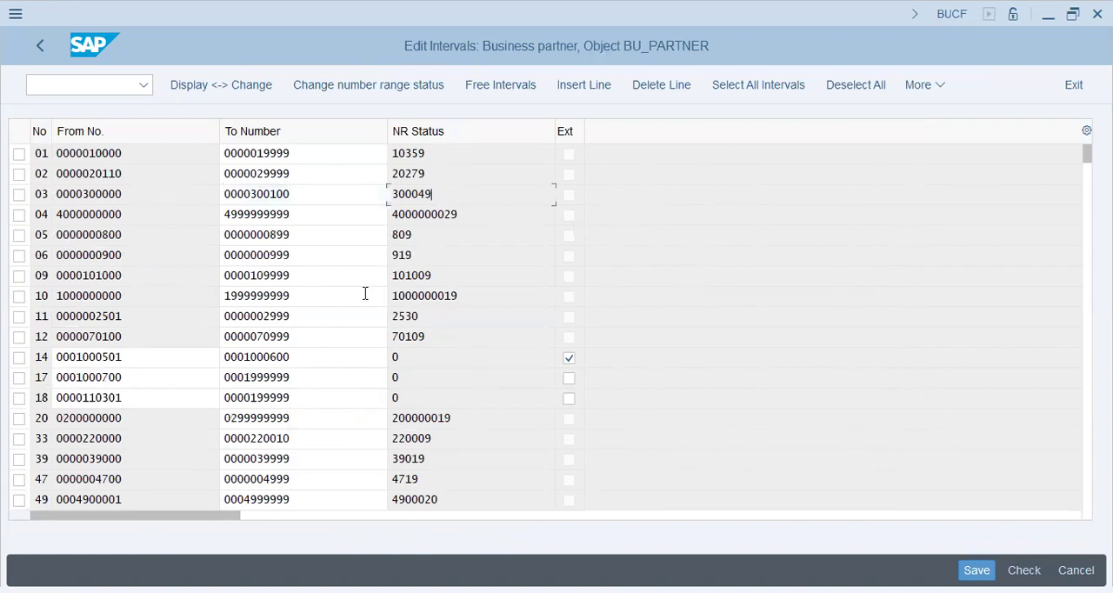
click(324, 193)
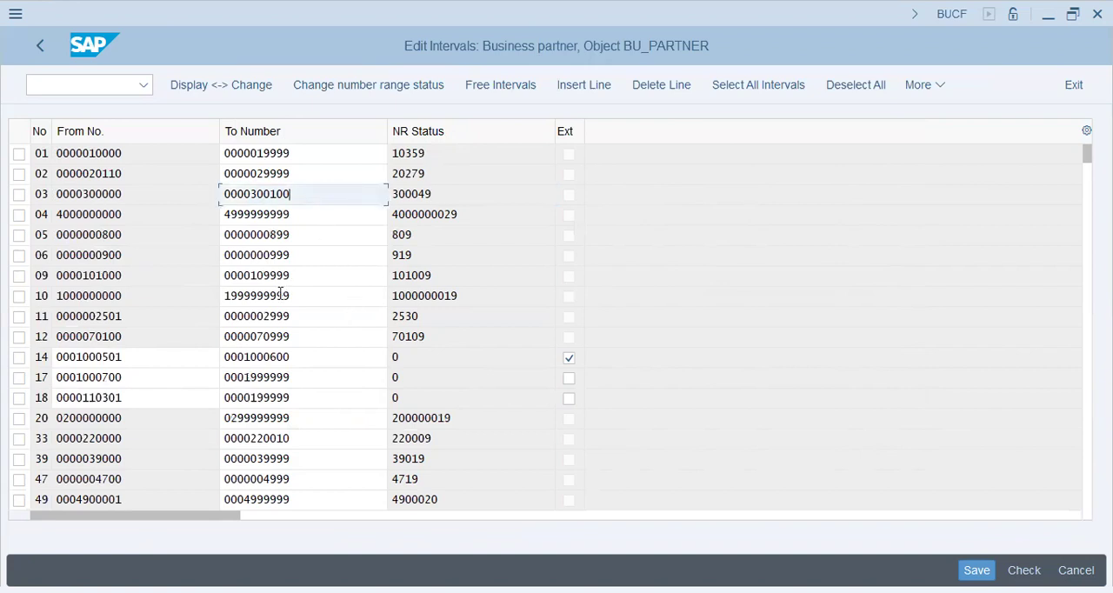
click(148, 194)
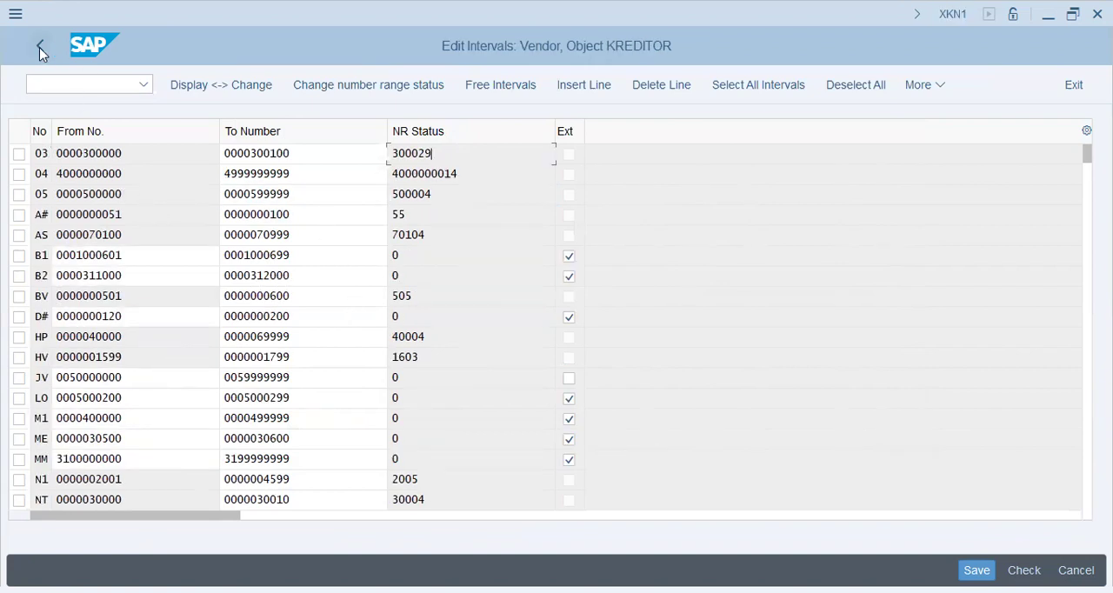
Leave the vendor number range intervals, open Assign Number Ranges to Vendor Account Groups and position the list at account group ST61
click(40, 47)
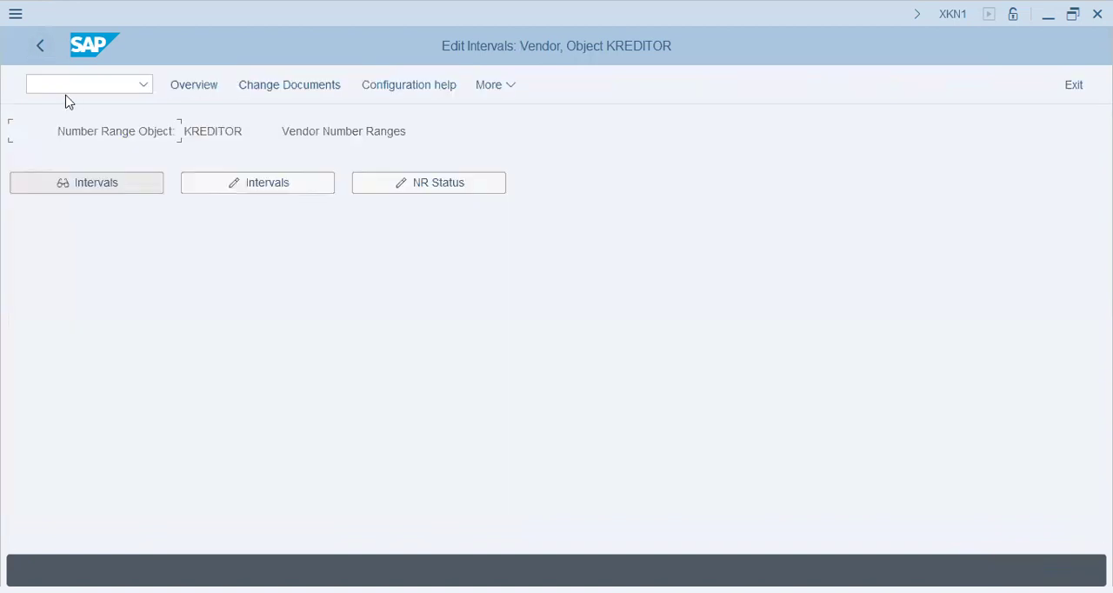
click(144, 204)
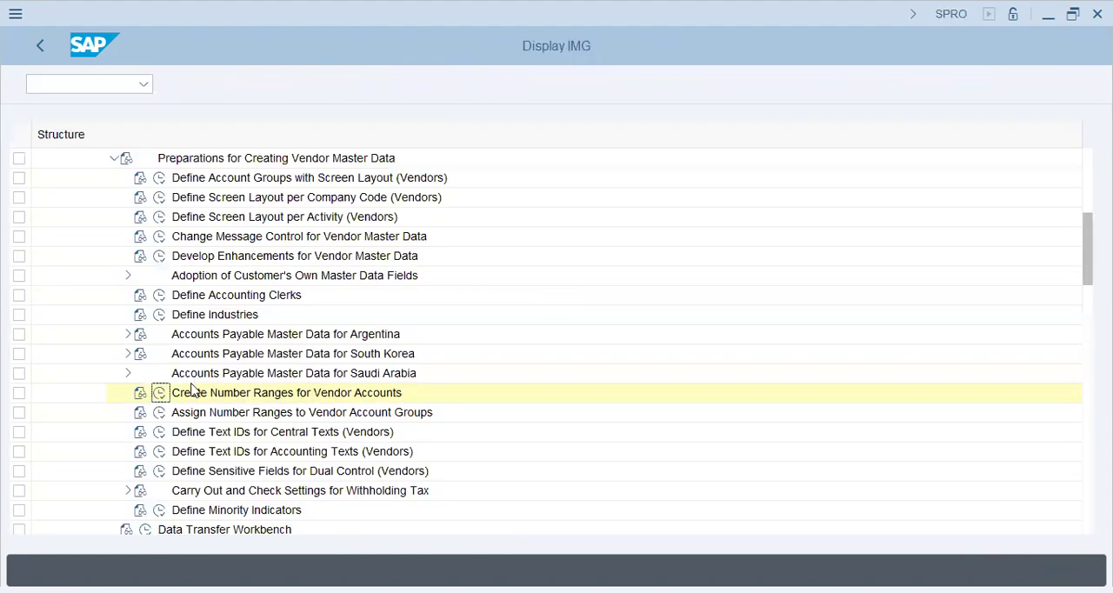
click(158, 415)
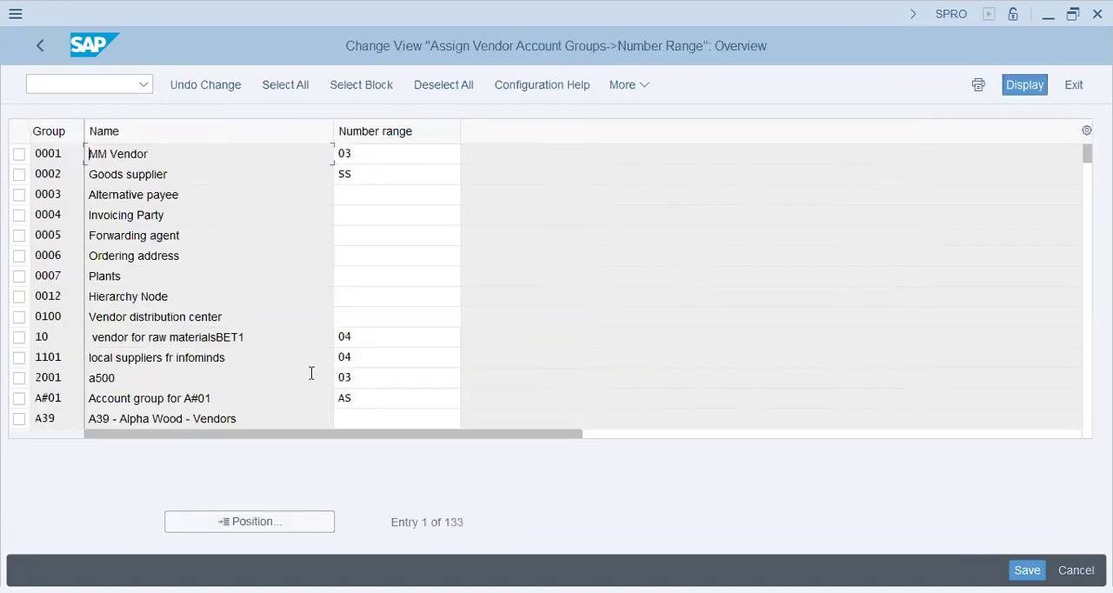
click(228, 526)
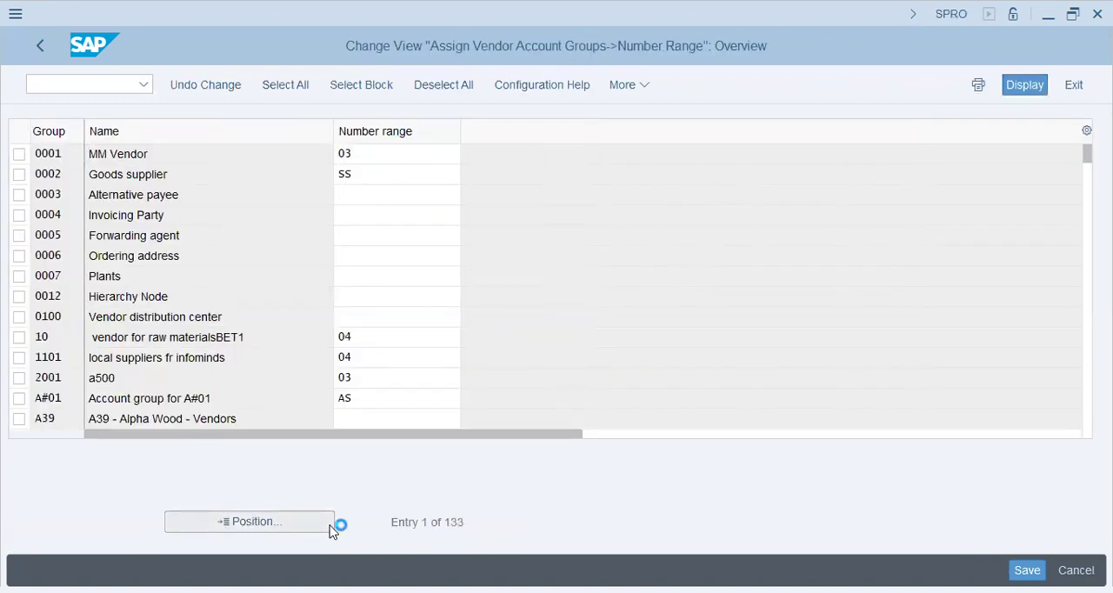
text(st61)
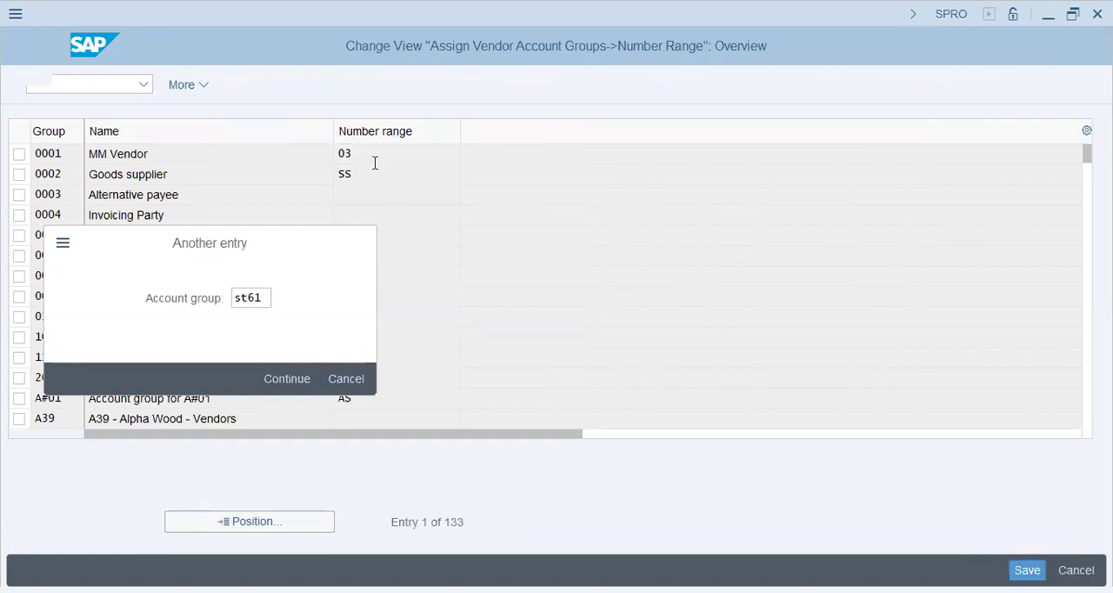
key(Return)
Try to assign a number range to vendor account group ST61, then return to the implementation guide
click(371, 155)
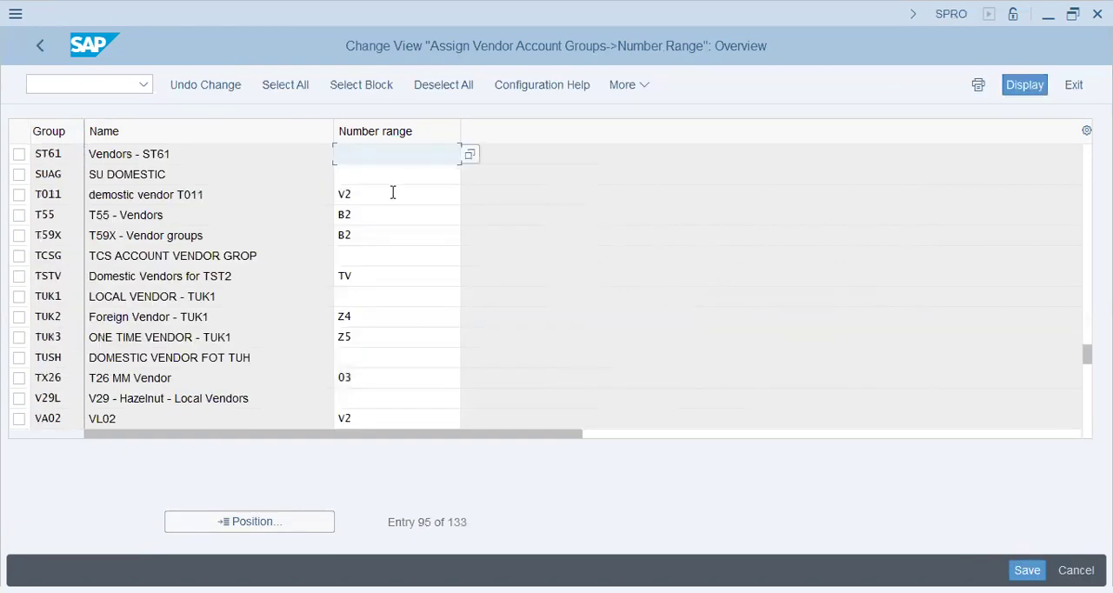
click(1025, 571)
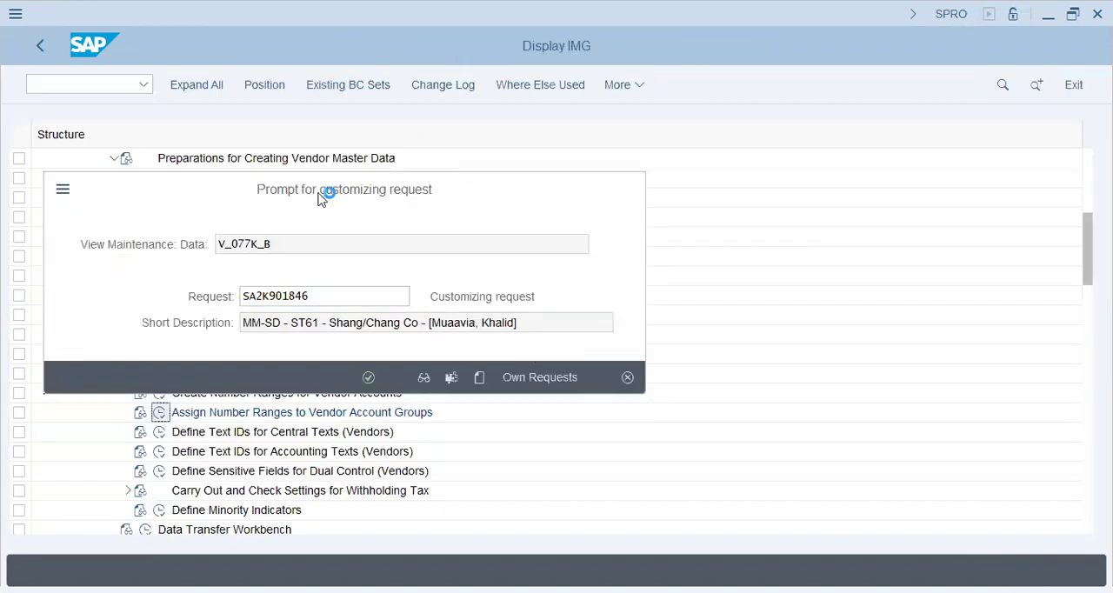
key(Return)
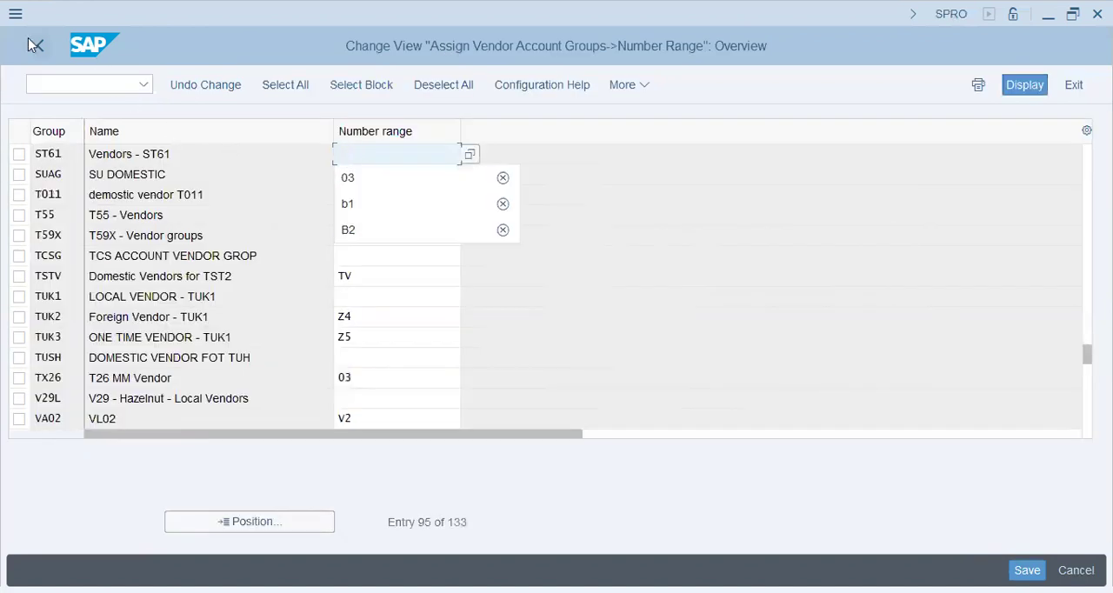
click(40, 54)
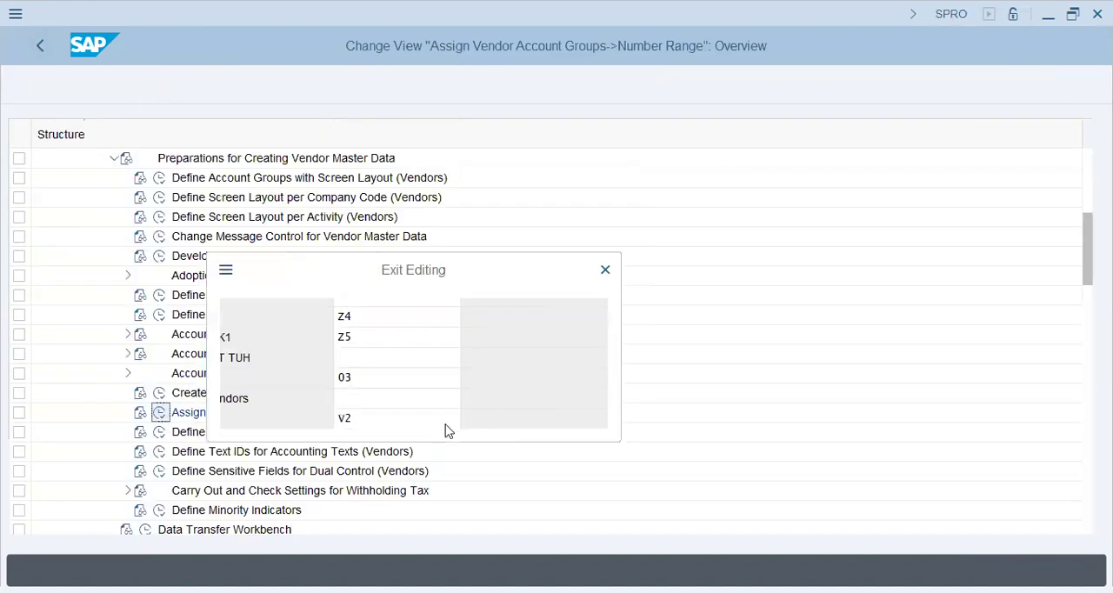
Reopen the vendor number range intervals in change mode and examine the external flag of range 03 and the limits of range B1
click(160, 393)
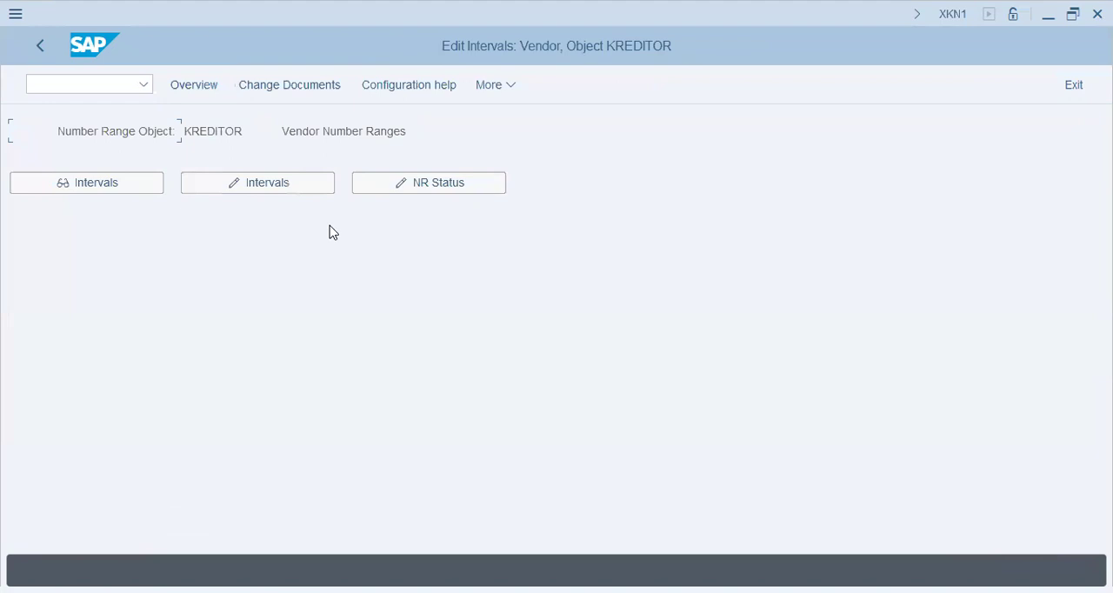
click(299, 191)
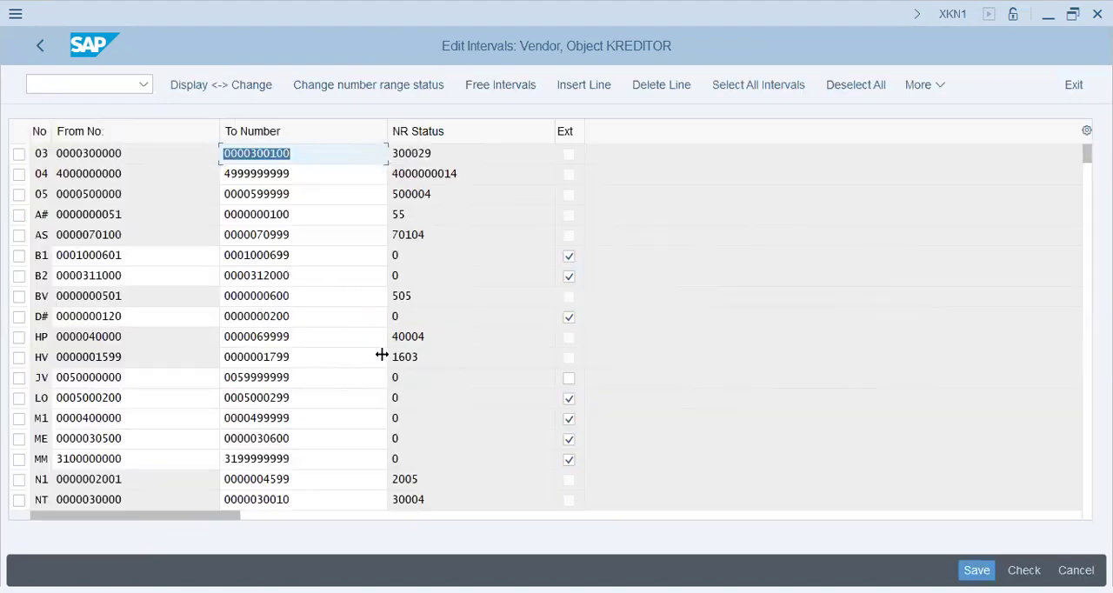
click(567, 159)
click(346, 258)
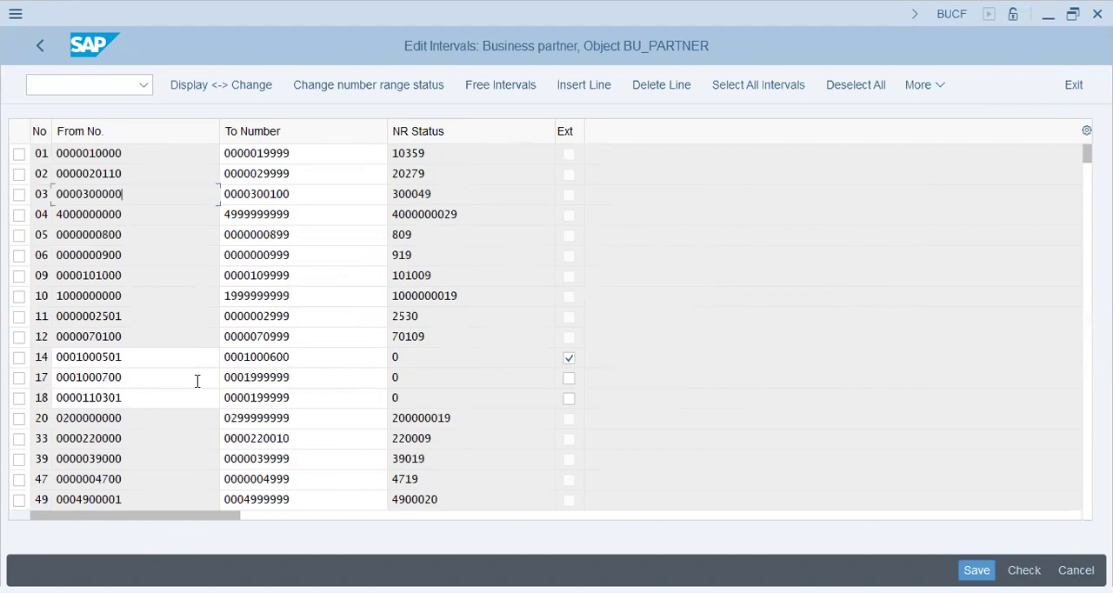
Find range B1 in the business partner number range intervals and examine its limits and status
scroll(197, 383, down, 6)
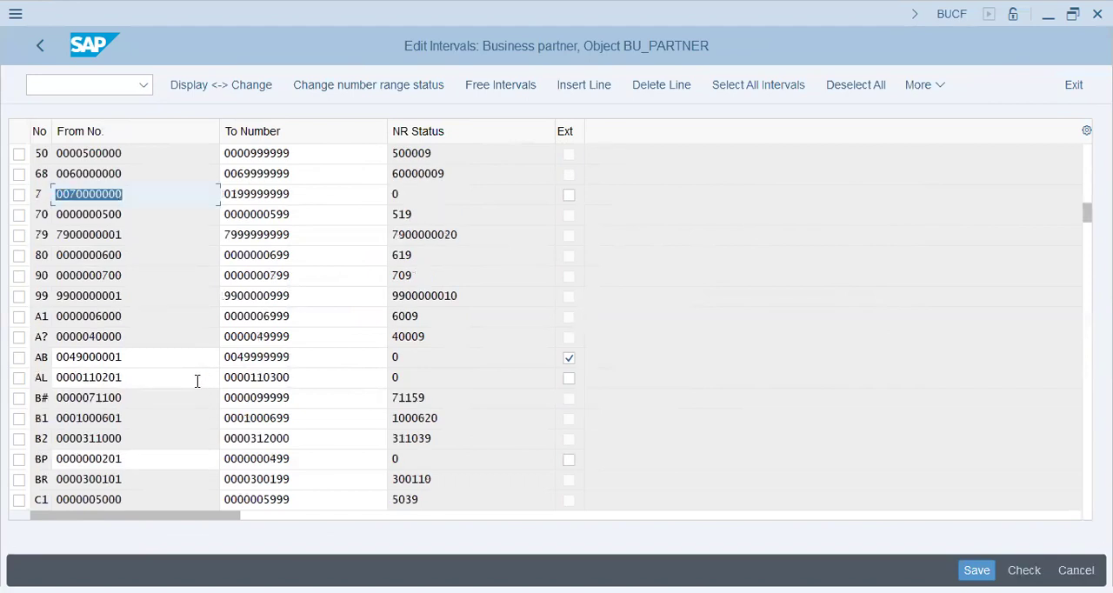
click(148, 419)
click(337, 417)
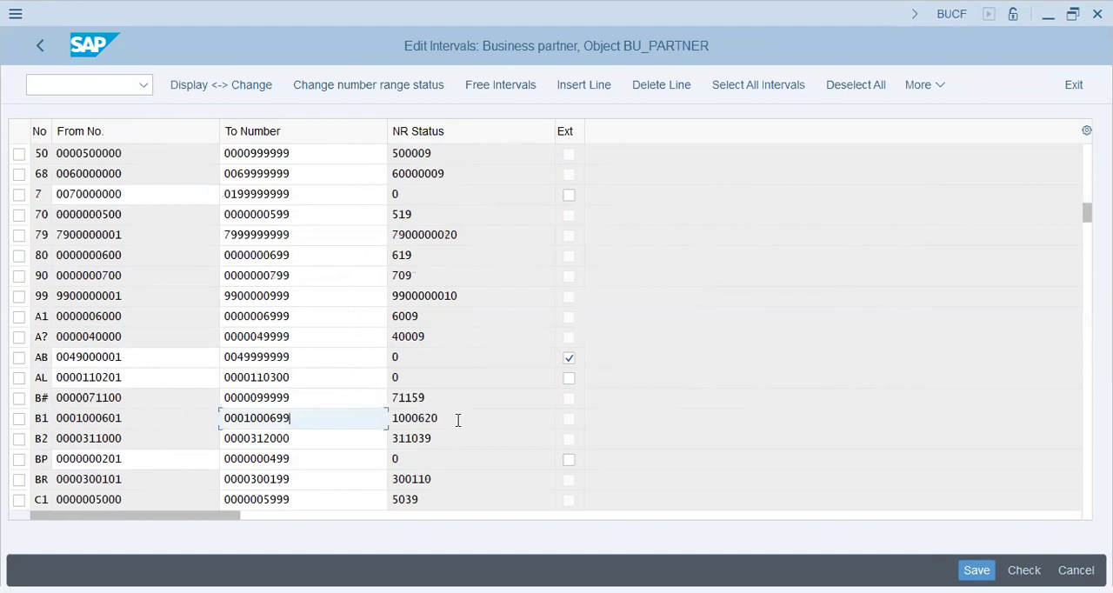
click(533, 412)
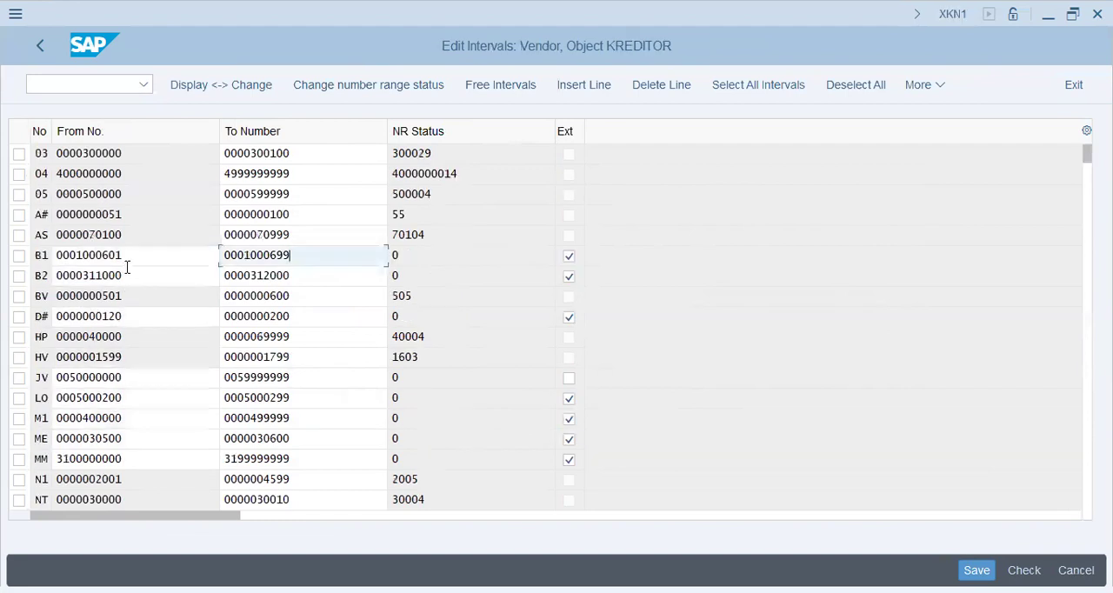
Compare the From and To numbers of vendor range B1 with those of business partner range B1
click(147, 254)
click(300, 254)
click(489, 256)
click(321, 255)
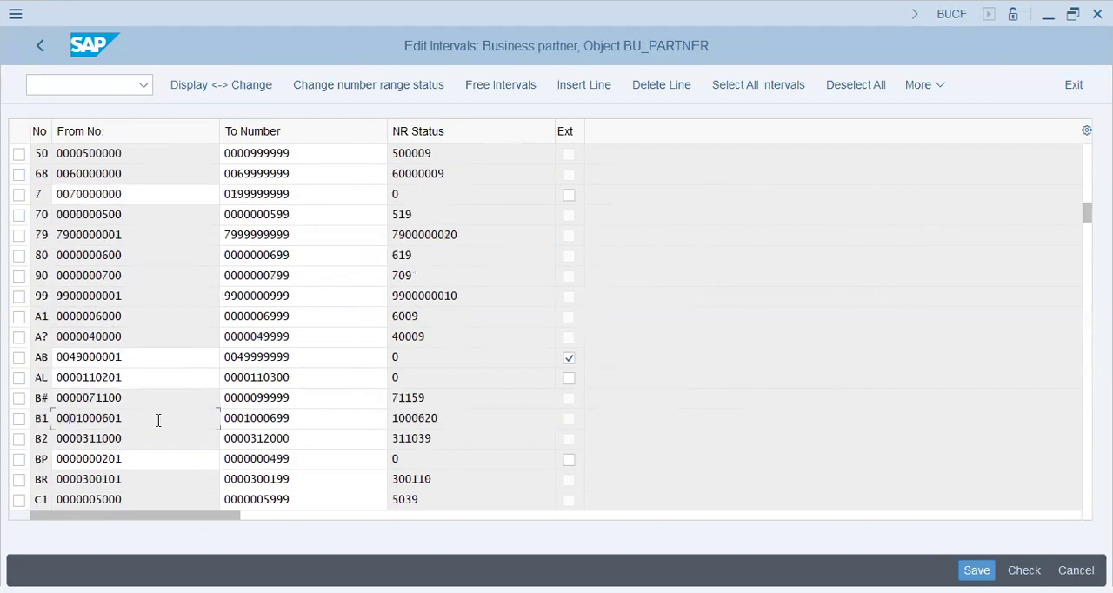
drag(158, 421, 7, 418)
drag(303, 420, 102, 416)
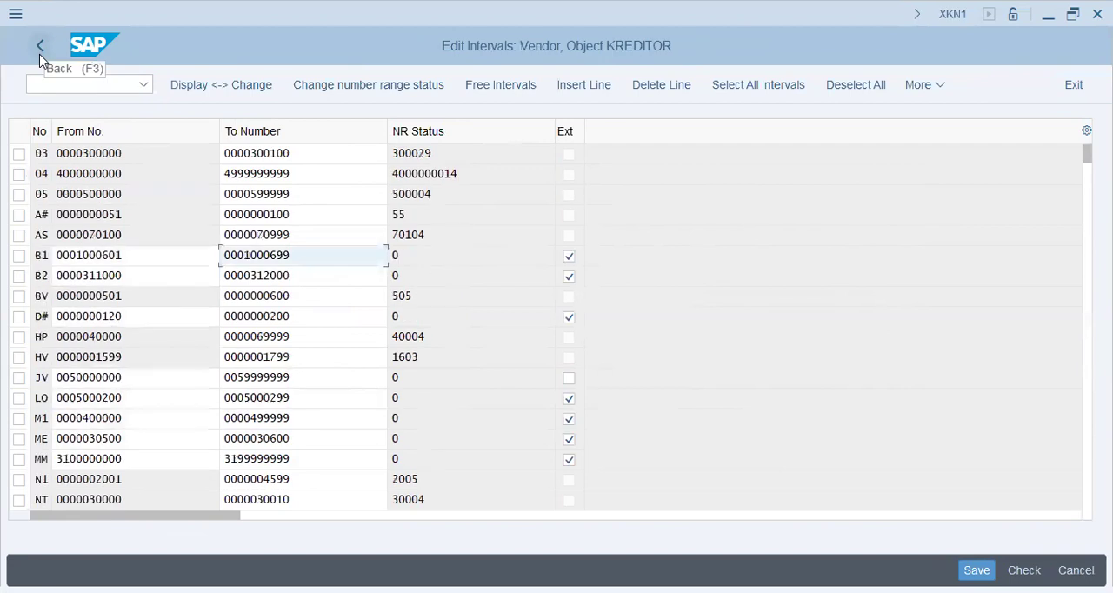
Return to the implementation guide, open Assign Number Ranges to Vendor Account Groups and position the list at account group ST61
click(37, 53)
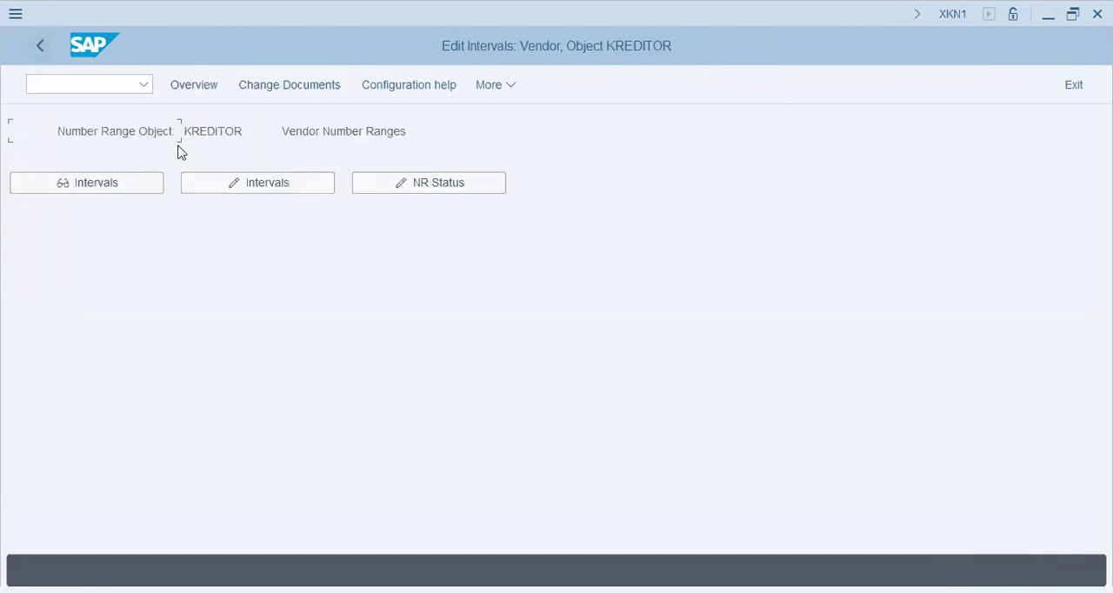
click(40, 49)
click(160, 414)
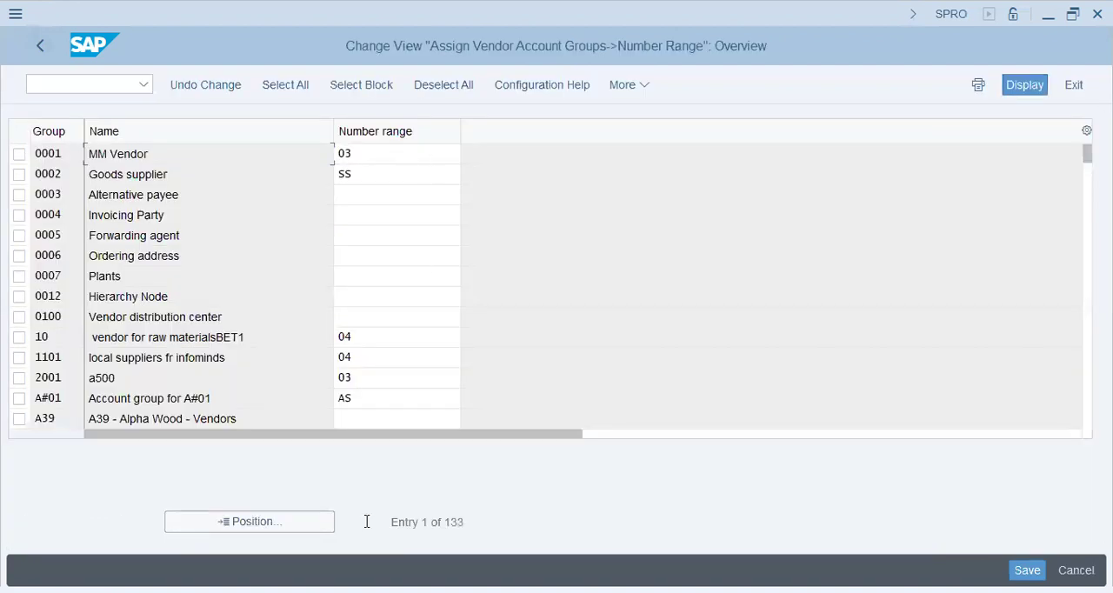
click(286, 523)
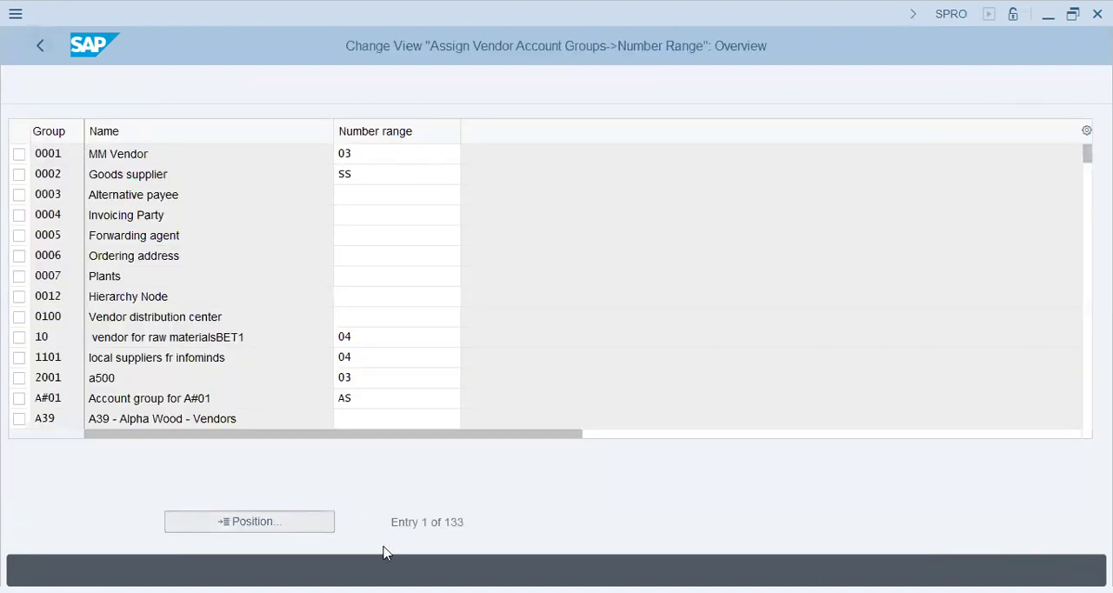
text(st)
key(Down)
key(Return)
key(Return)
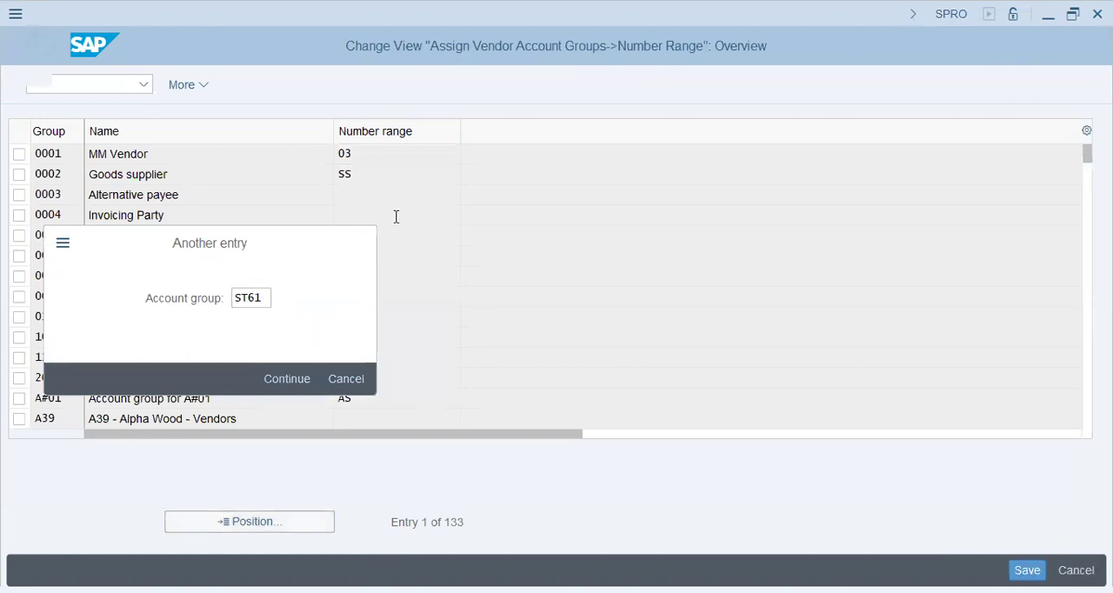
Assign number range B1 to vendor account group ST61, save it in customizing request SA2K901846 and return to the implementation guide
click(375, 154)
text(b1)
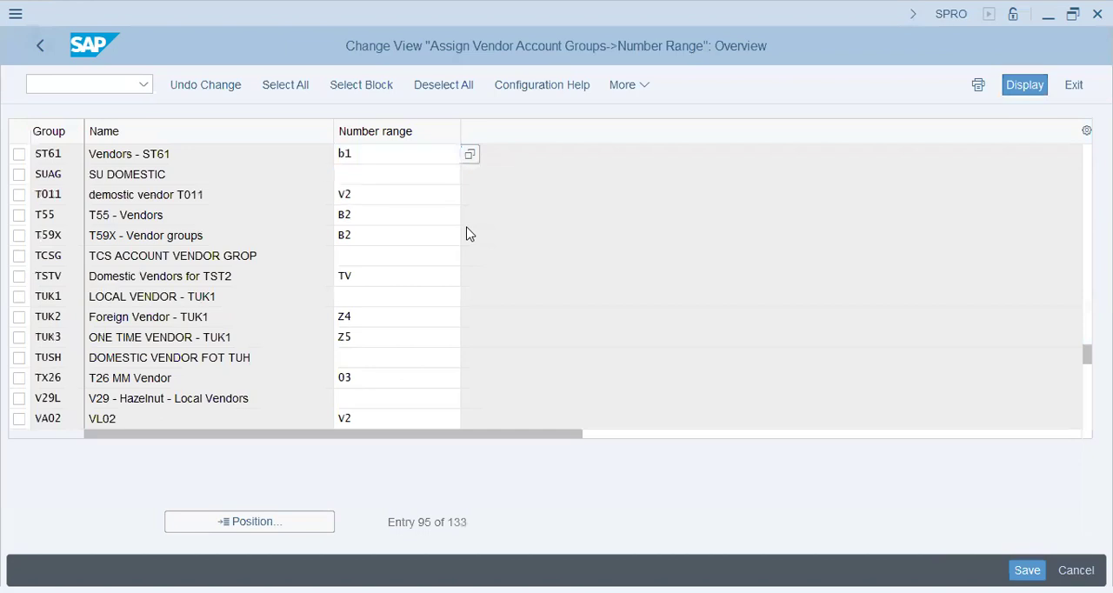
key(Return)
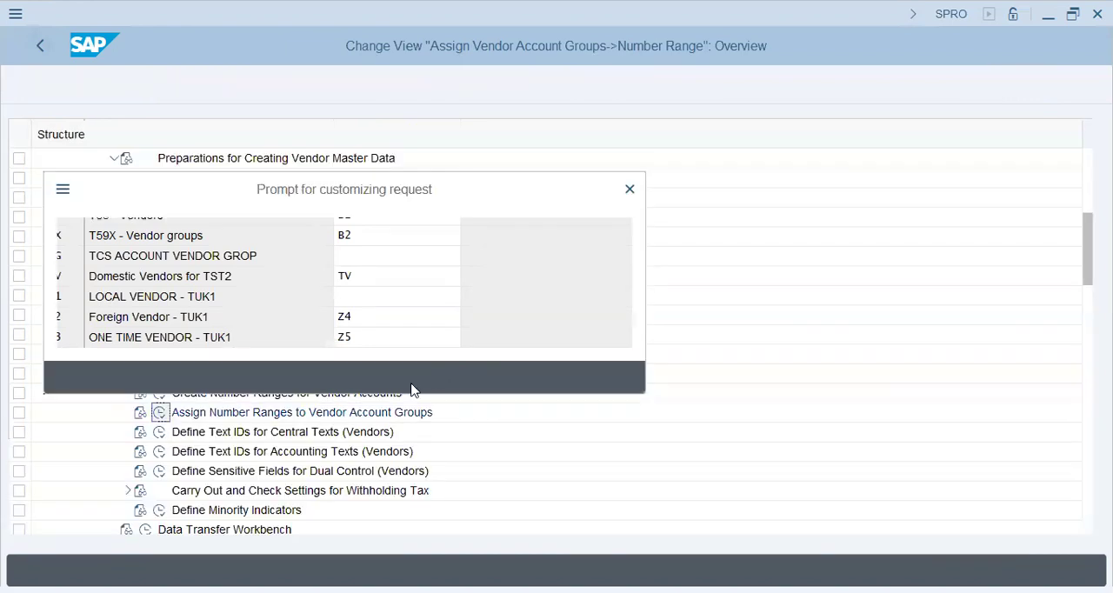
click(369, 379)
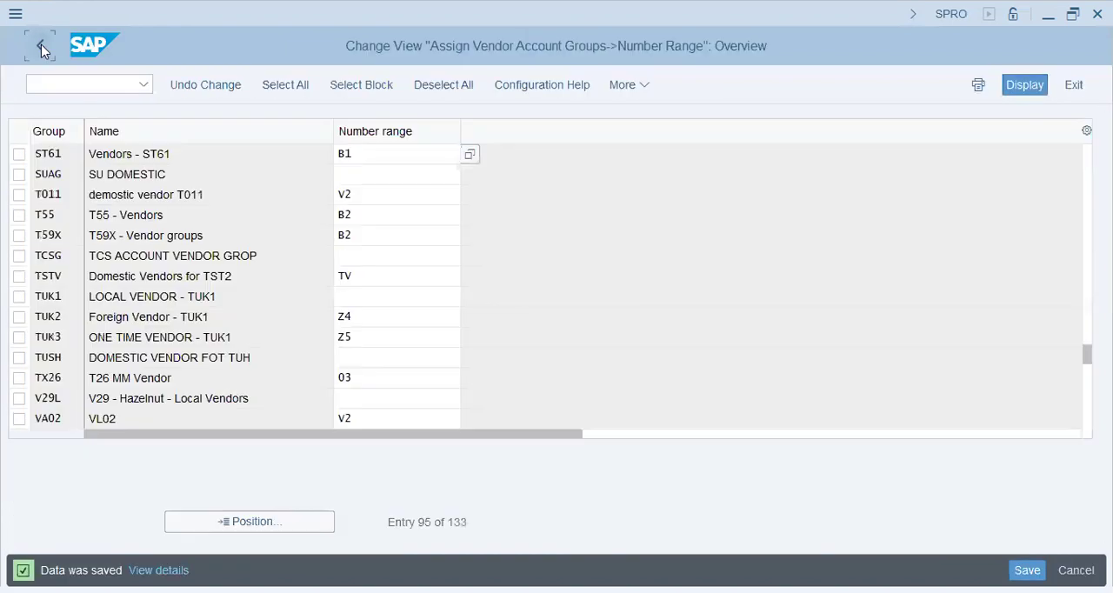
click(41, 49)
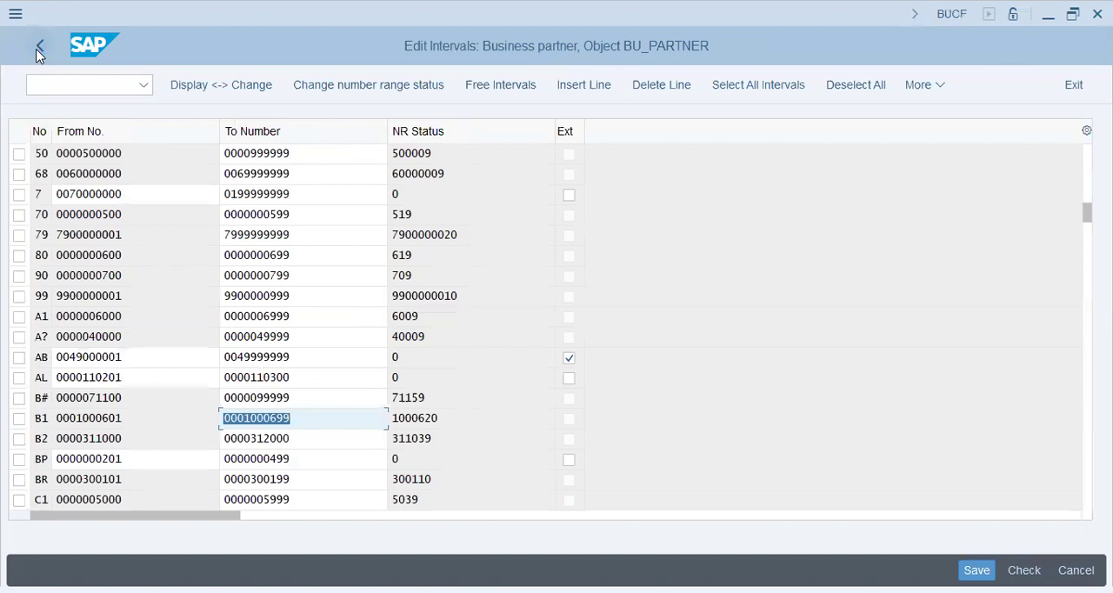
Leave the business partner number range intervals and collapse the Basic Settings and Business Partner nodes of the implementation guide
click(40, 47)
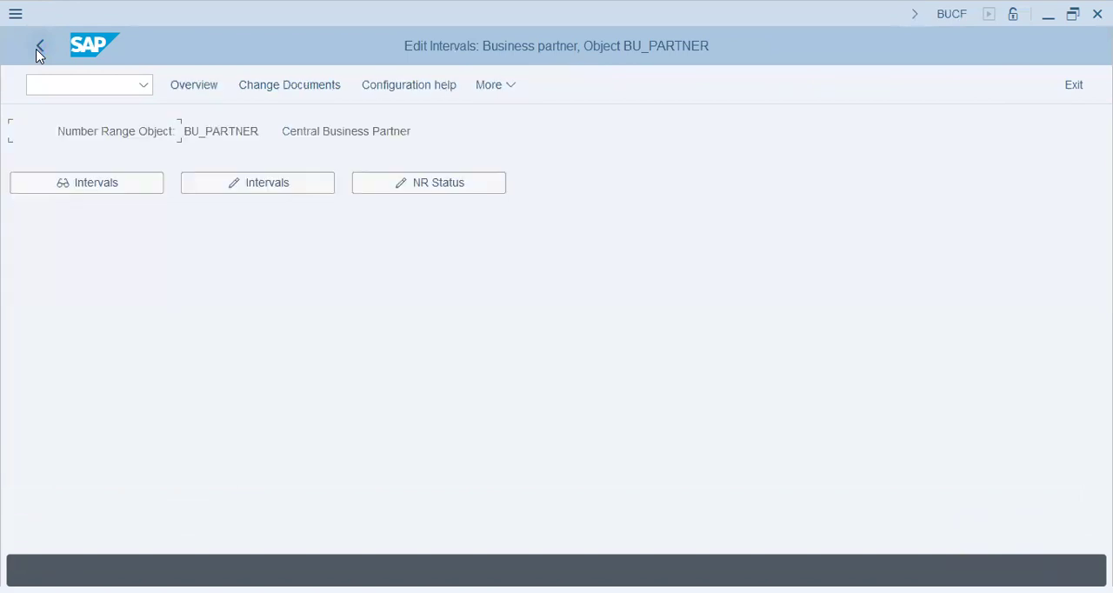
click(39, 47)
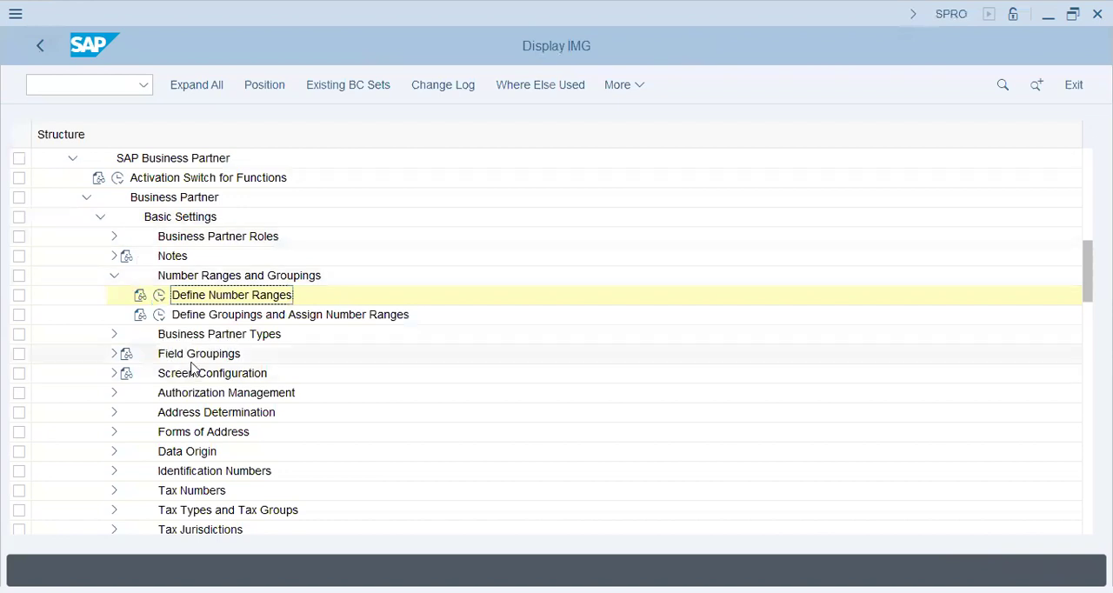
click(112, 237)
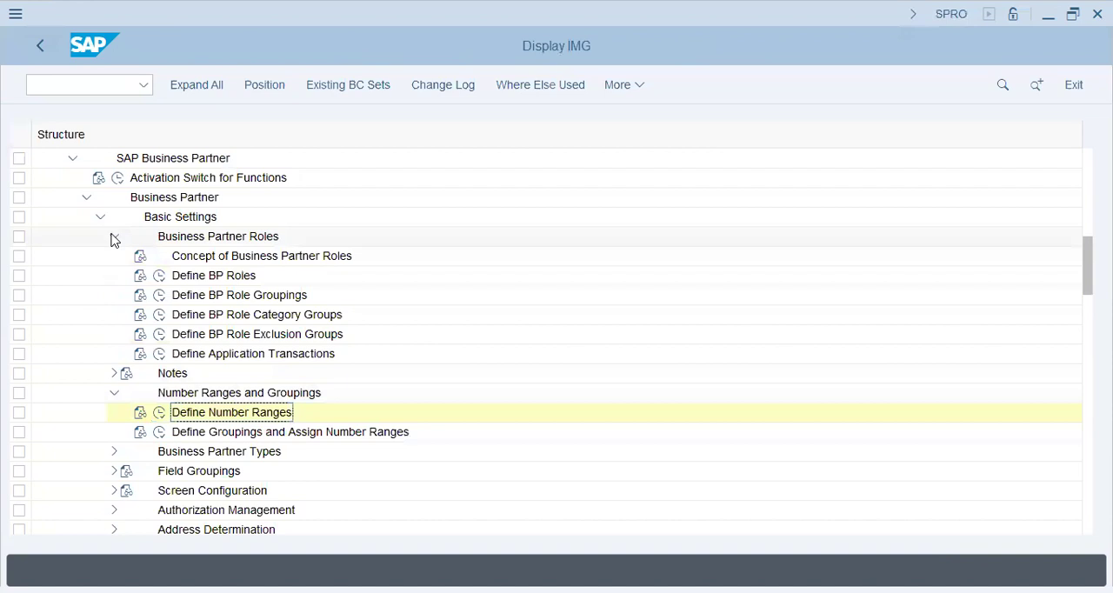
click(113, 237)
click(100, 217)
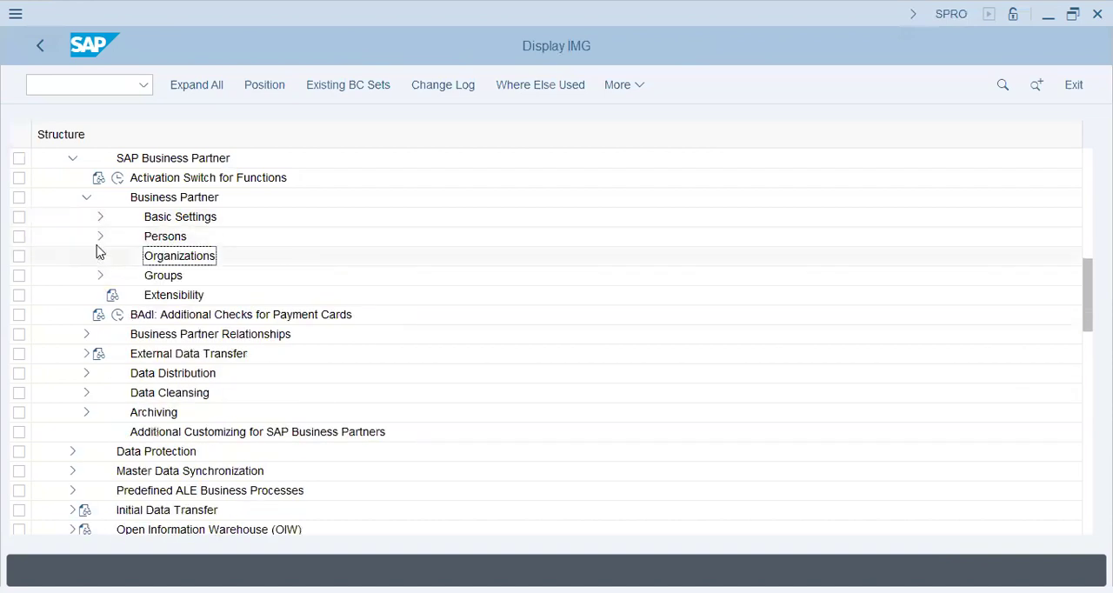
click(86, 198)
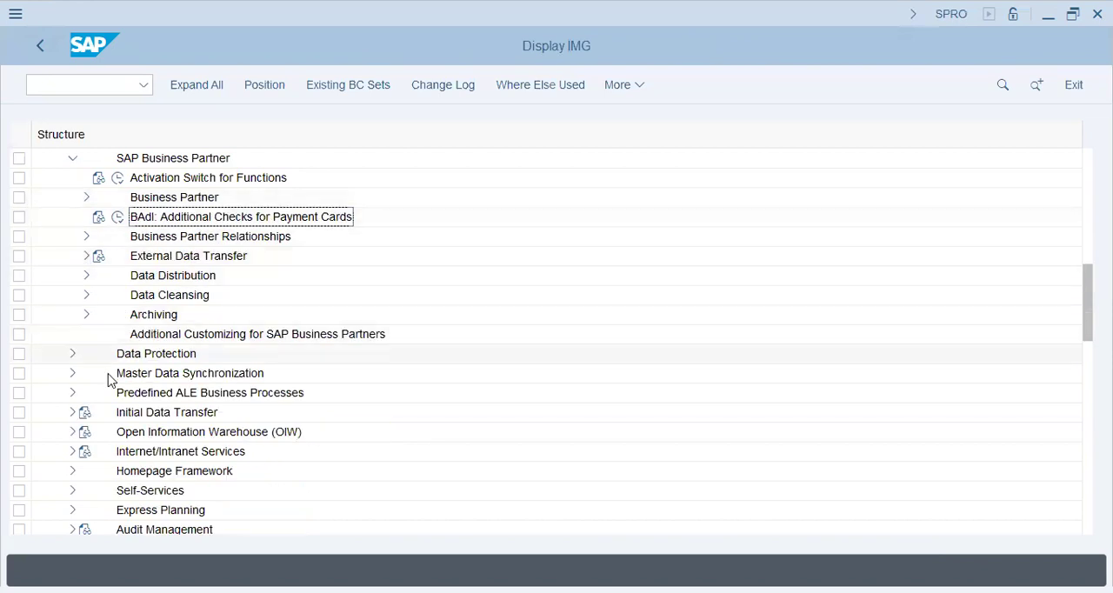
Expand Master Data Synchronization through Customer/Vendor Integration and Business Partner Settings down to Settings for Vendor Integration
click(73, 374)
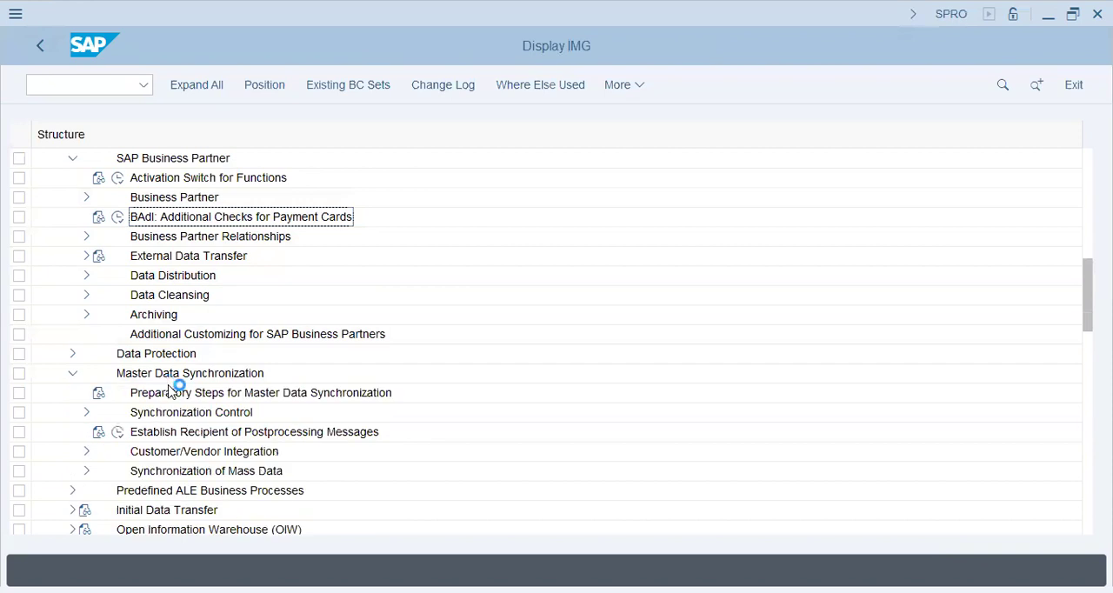
click(87, 451)
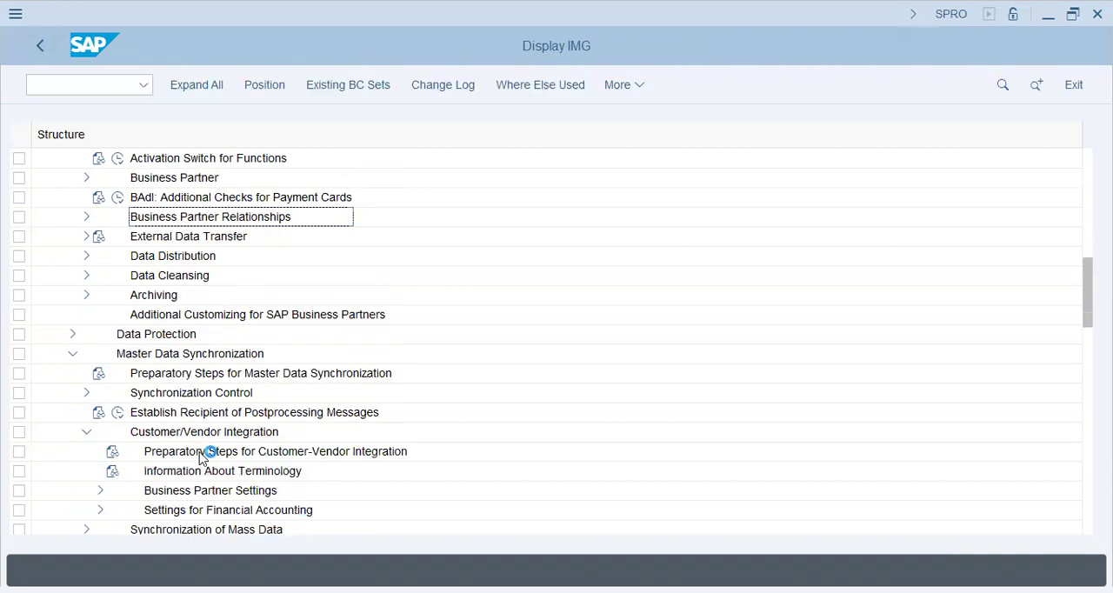
click(100, 490)
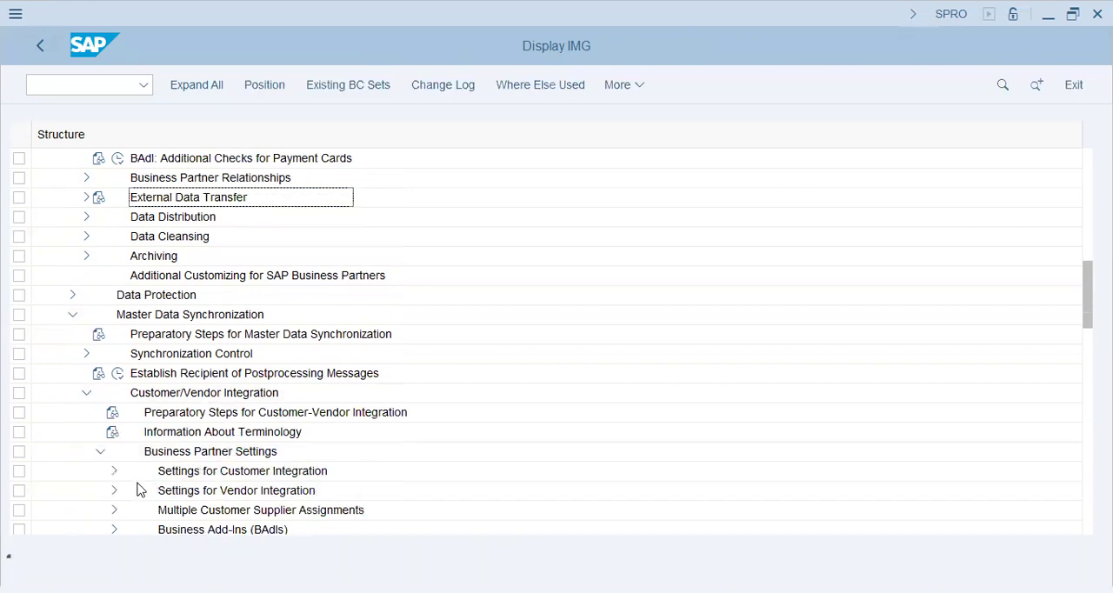
click(115, 491)
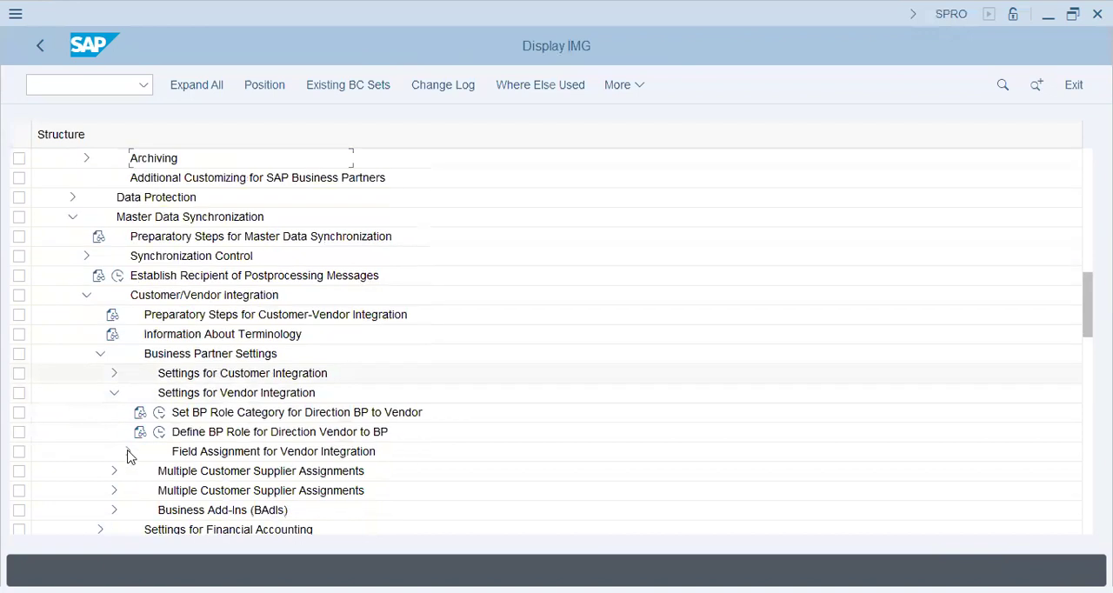
Expand Field Assignment for Vendor Integration and its Assign Keys node in the implementation guide
click(128, 451)
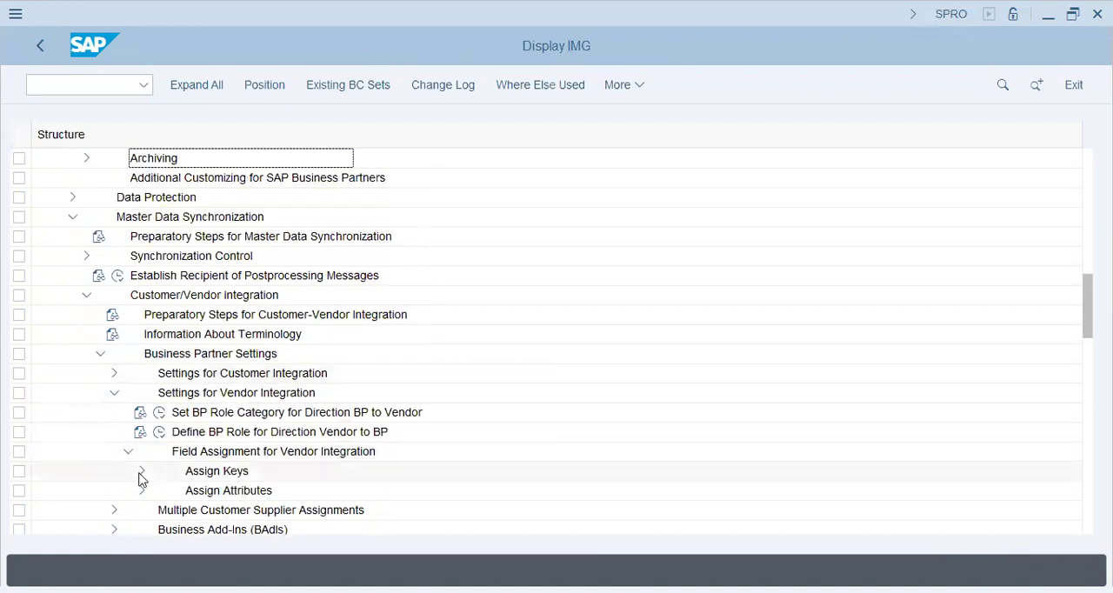
click(142, 474)
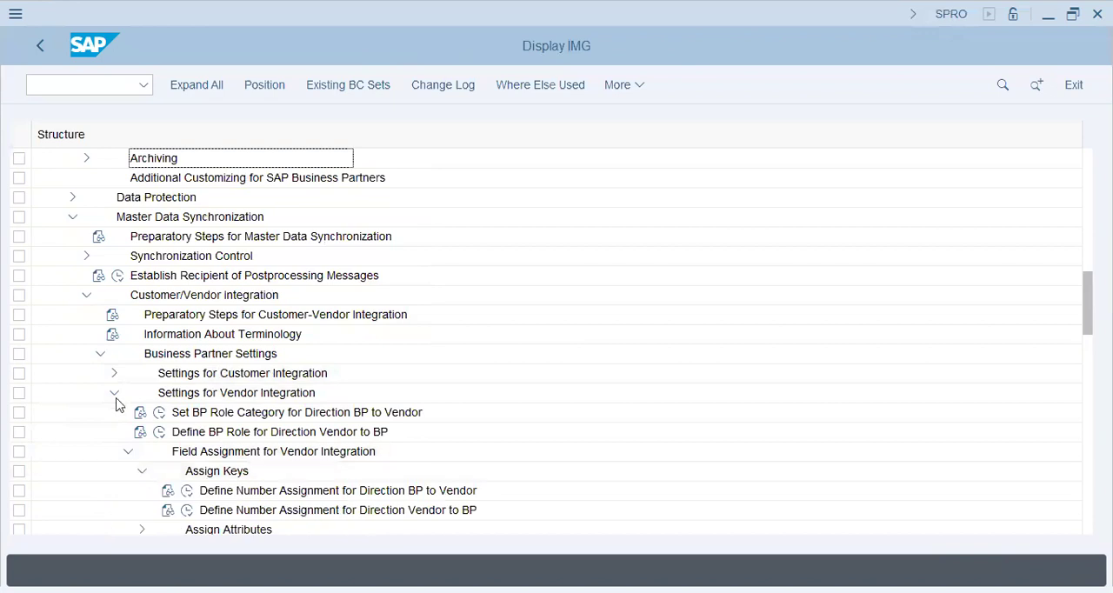
Expand the Business Partner node again and open Define Groupings and Assign Number Ranges for new entries
scroll(127, 394, up, 1)
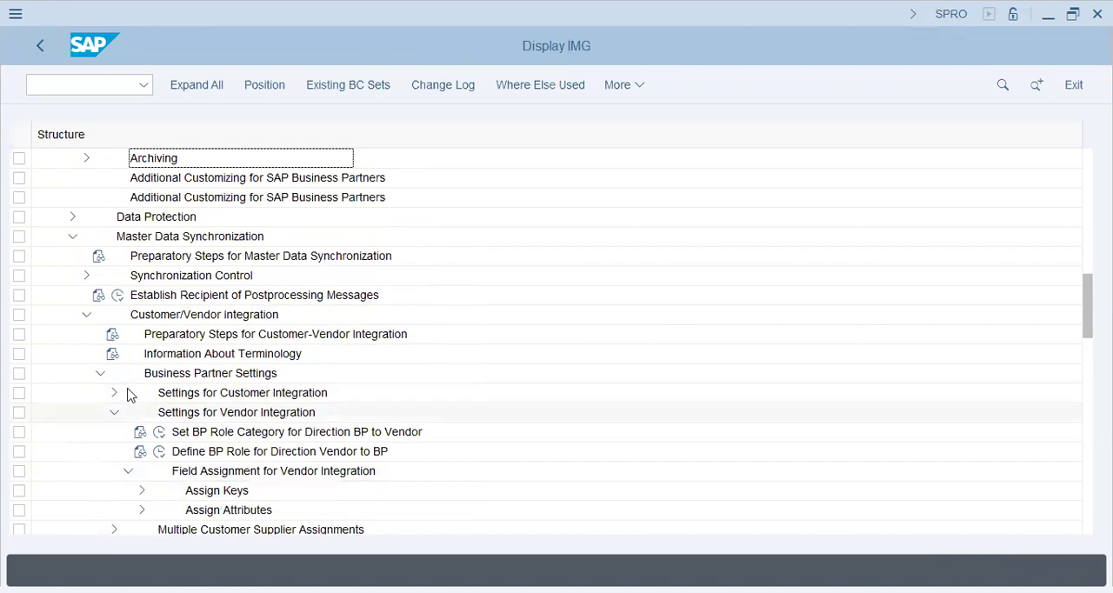
scroll(127, 394, up, 2)
scroll(127, 394, up, 1)
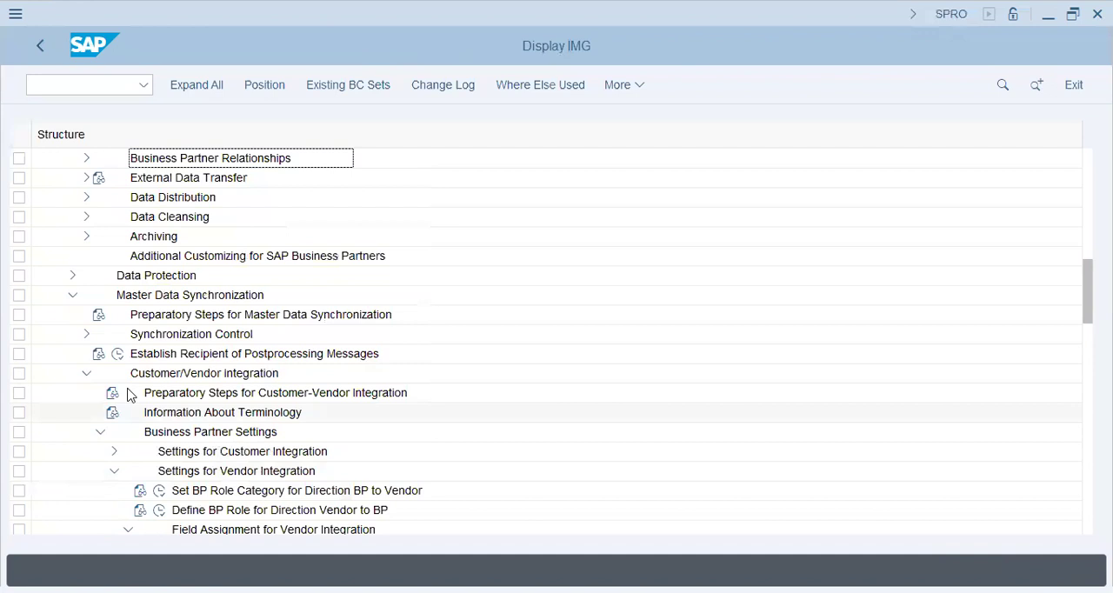
scroll(127, 394, up, 3)
scroll(129, 396, up, 2)
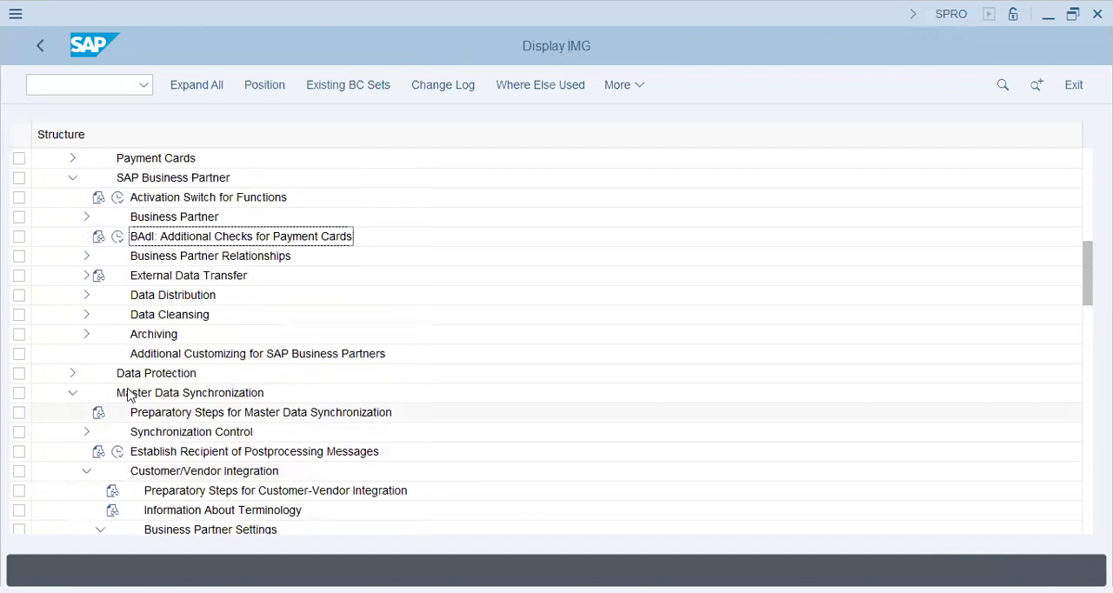
scroll(126, 394, up, 2)
scroll(129, 276, up, 1)
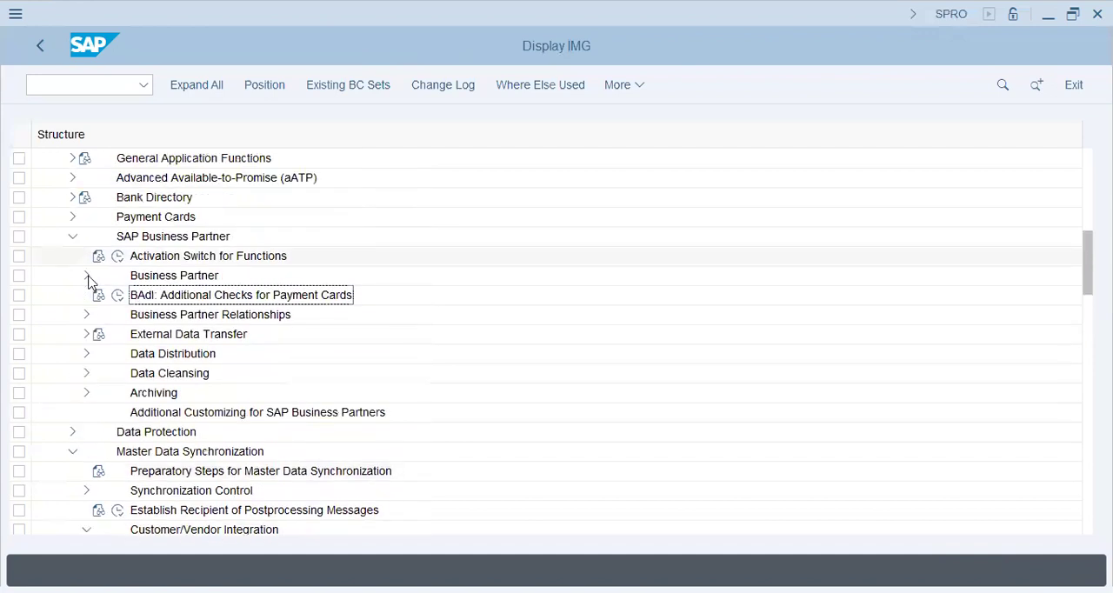
click(87, 277)
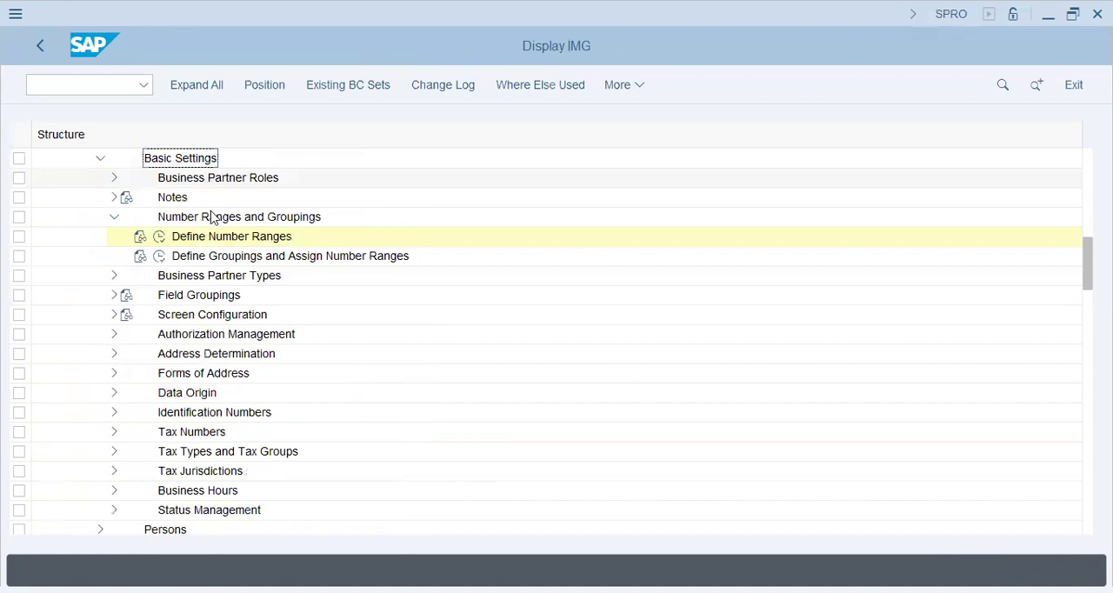
click(198, 258)
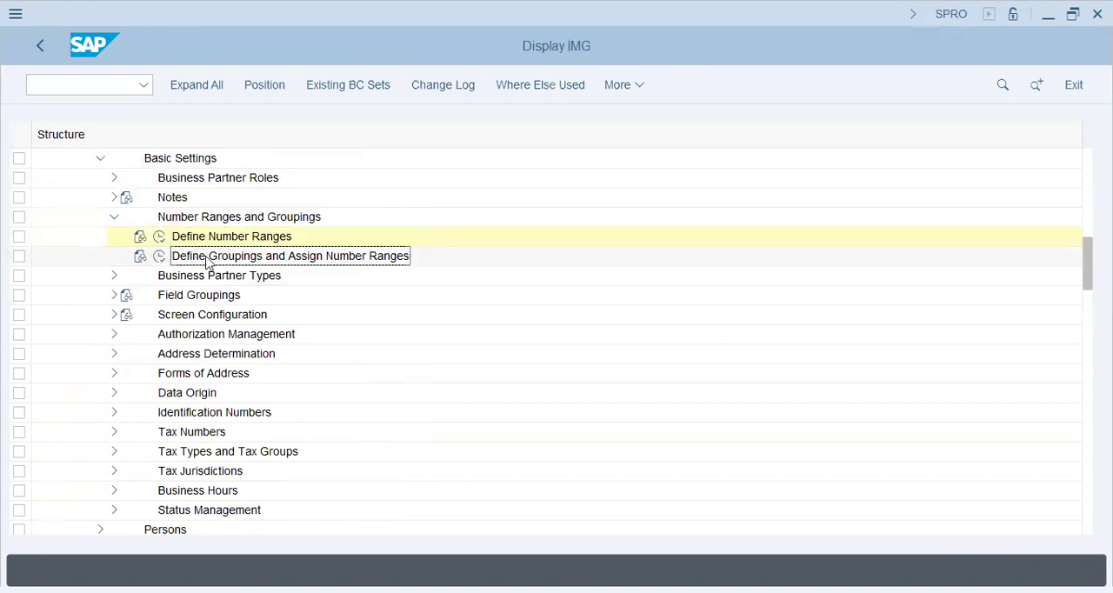
click(158, 258)
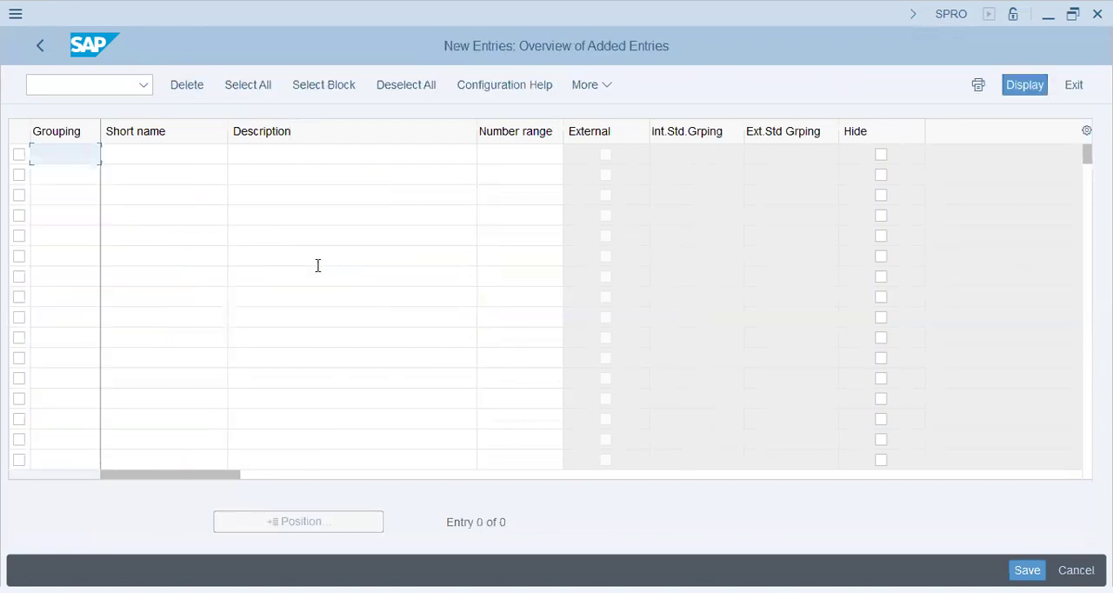
Enter a new grouping ST61 with short name st61-Grouping and description ST61-Grouping (Vendor)
text(T661)
key(Return)
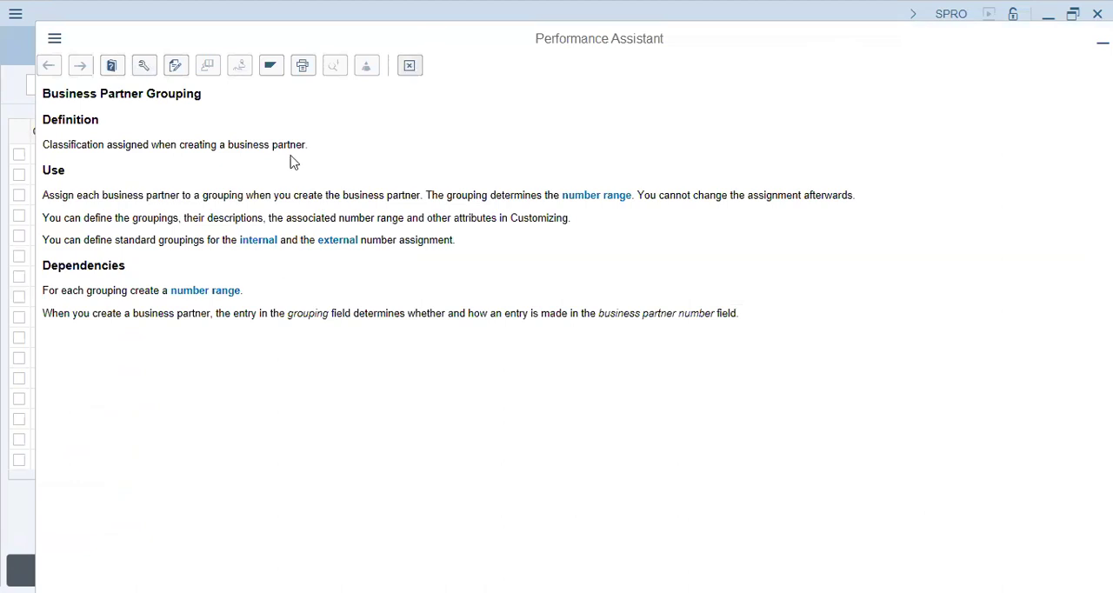
click(186, 157)
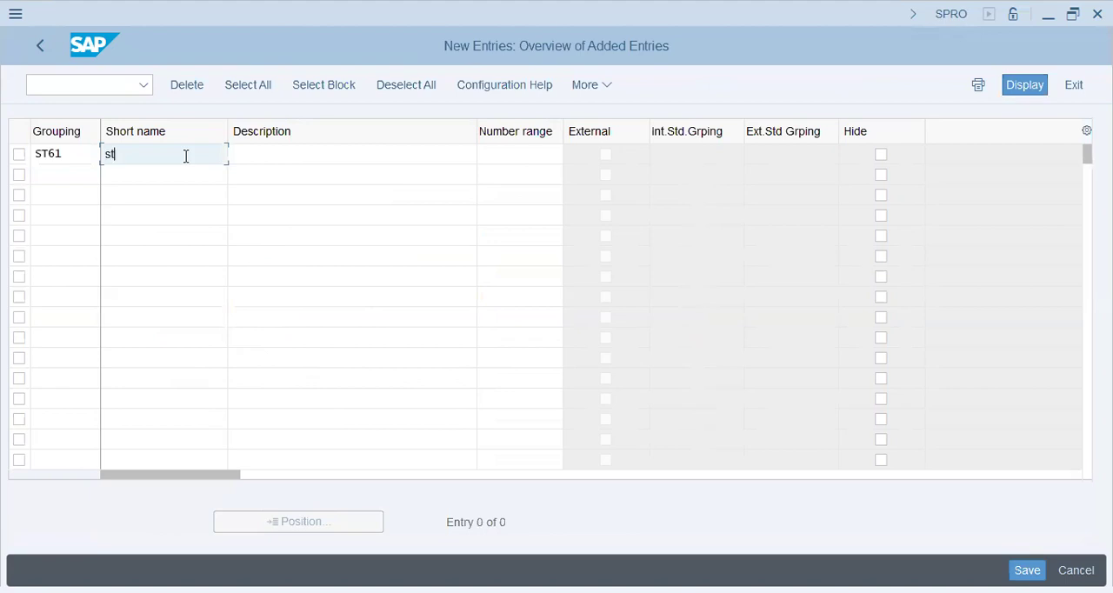
text(st61-Grouping)
key(Tab)
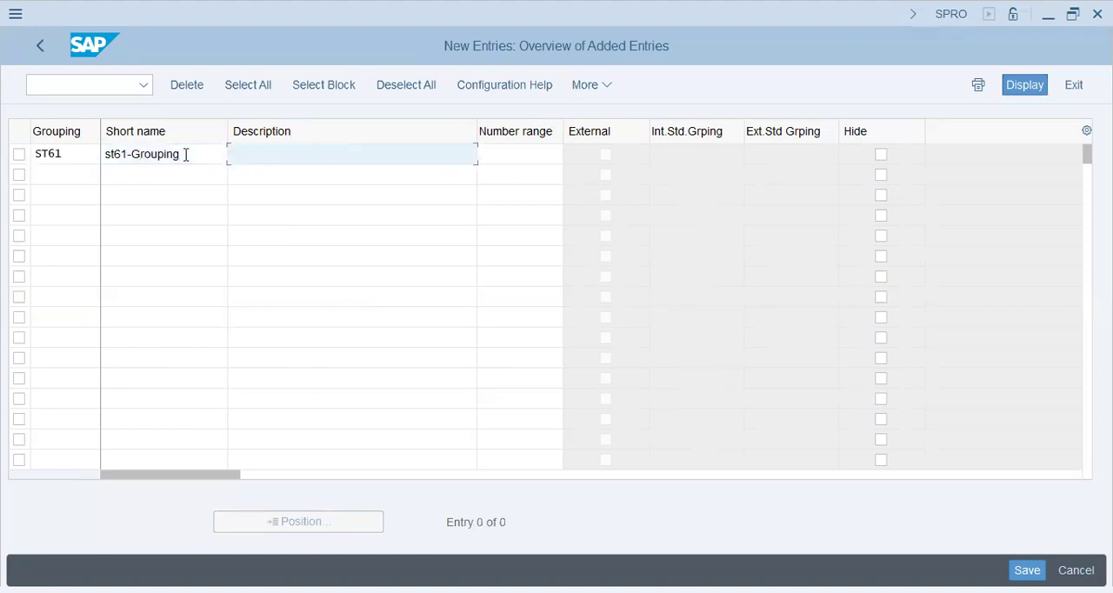
text(ST61-Grouping (Vendor)
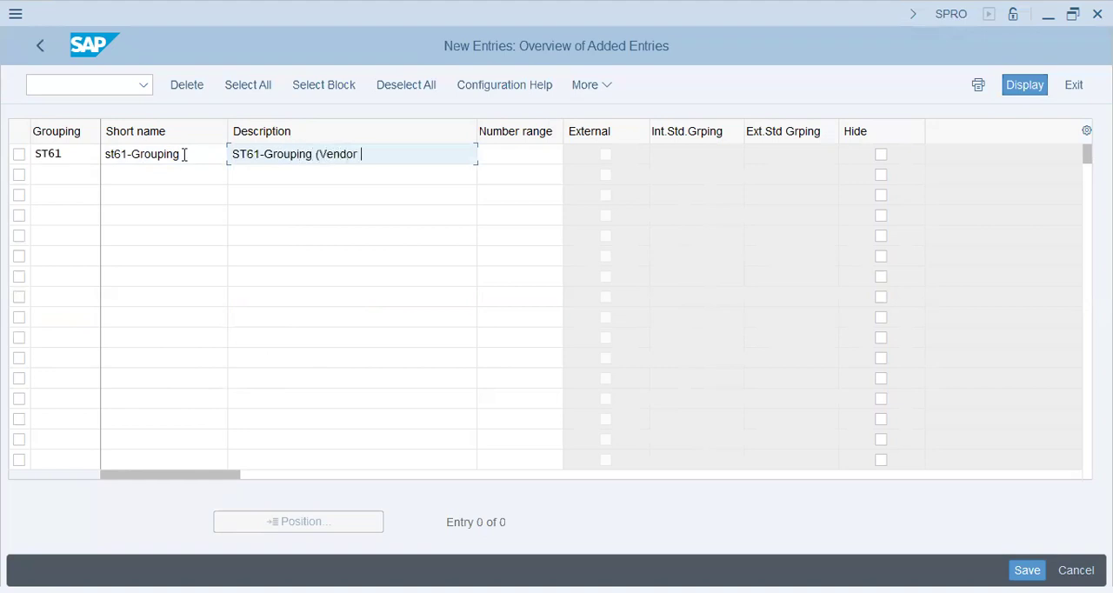
key(Tab)
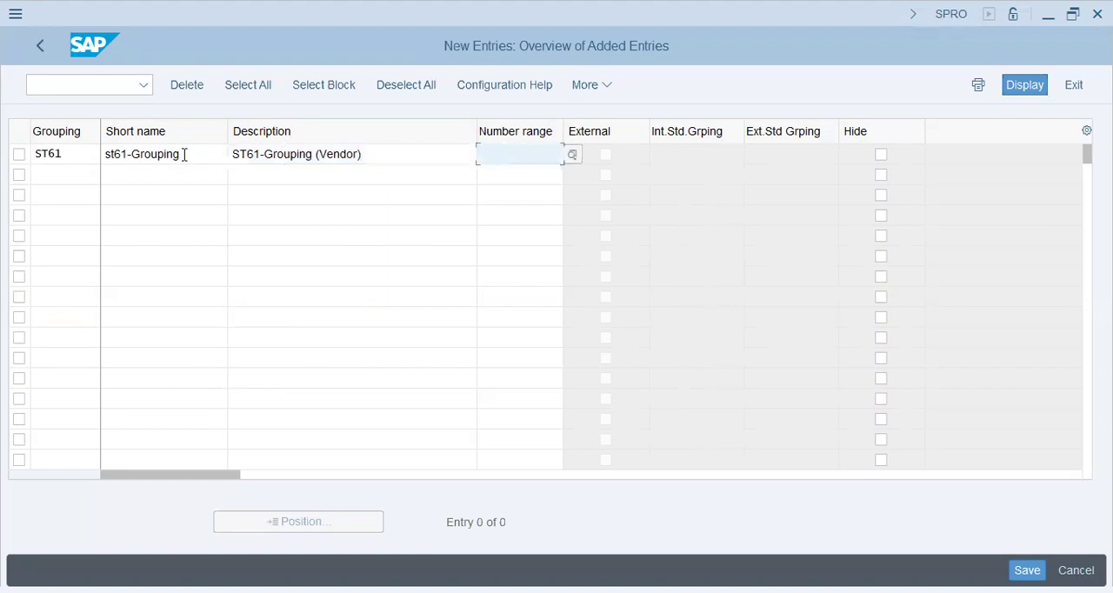
Assign number range B1 to grouping ST61 and save it in customizing request SA2K901846
text(B1)
key(Return)
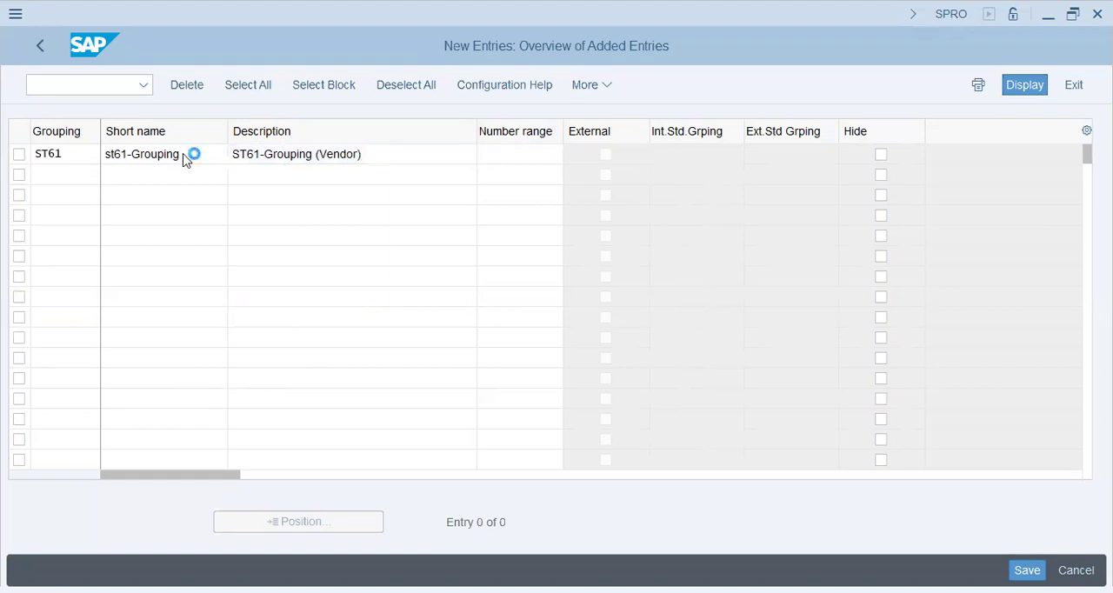
key(Return)
click(696, 154)
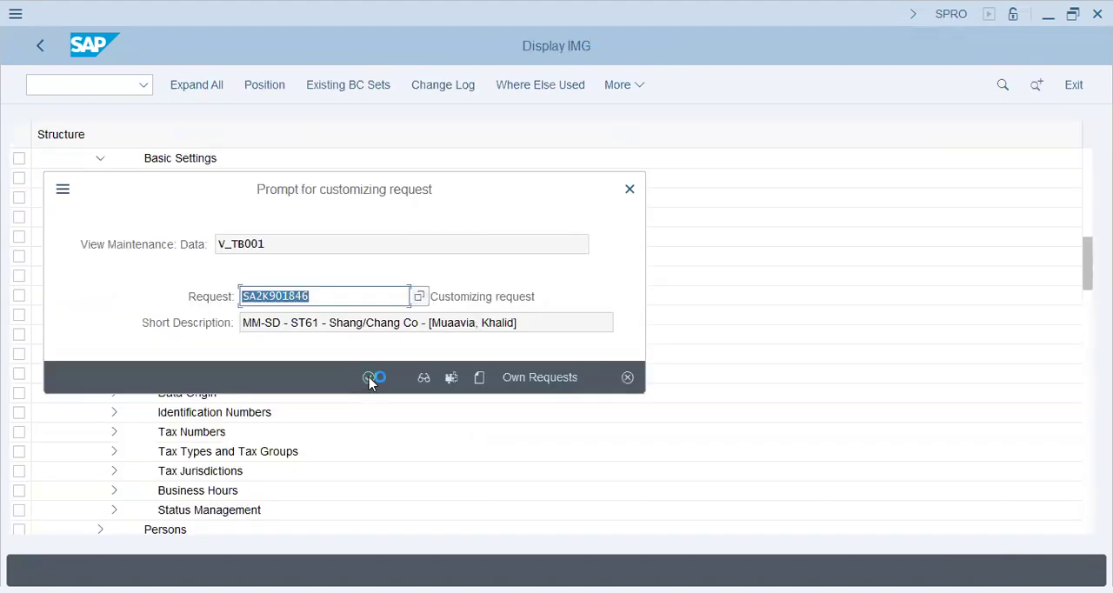
click(369, 377)
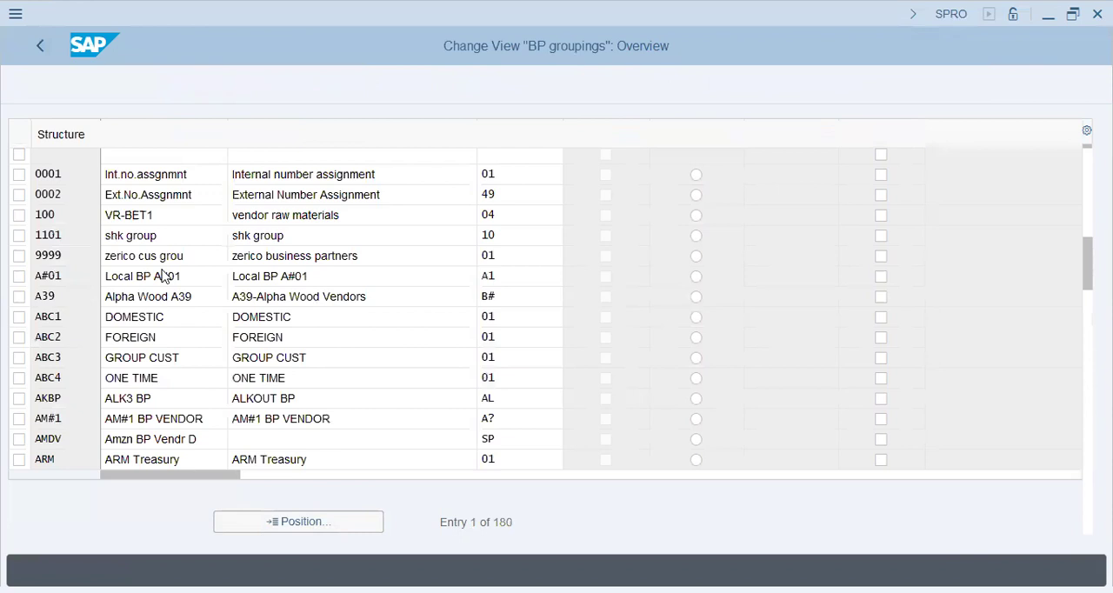
Go back to Field Assignment for Vendor Integration under Master Data Synchronization and expand Assign Keys
scroll(77, 463, down, 1)
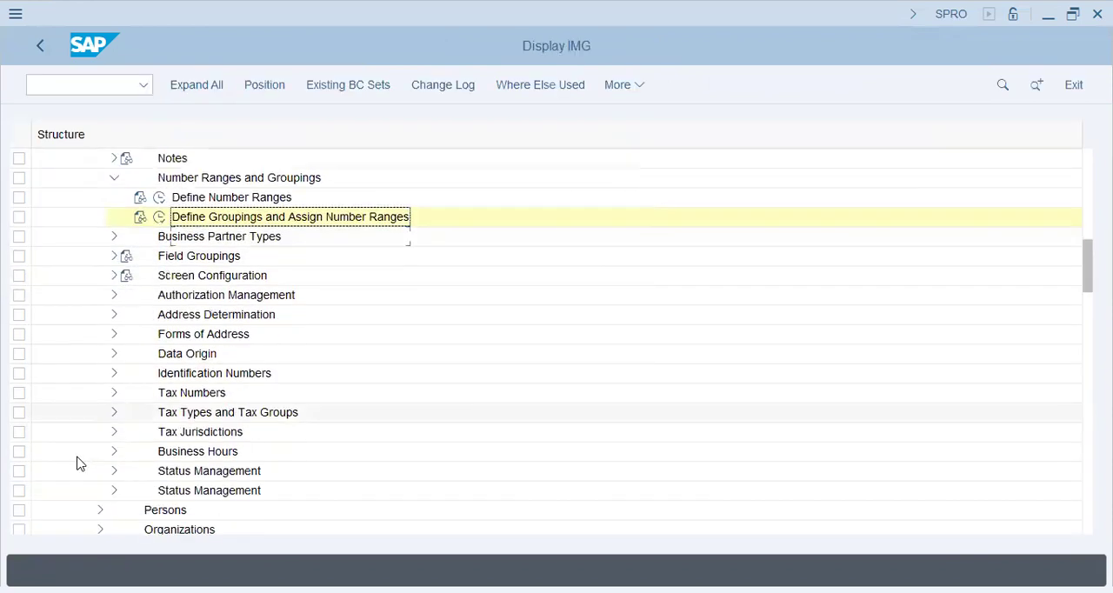
scroll(76, 464, down, 3)
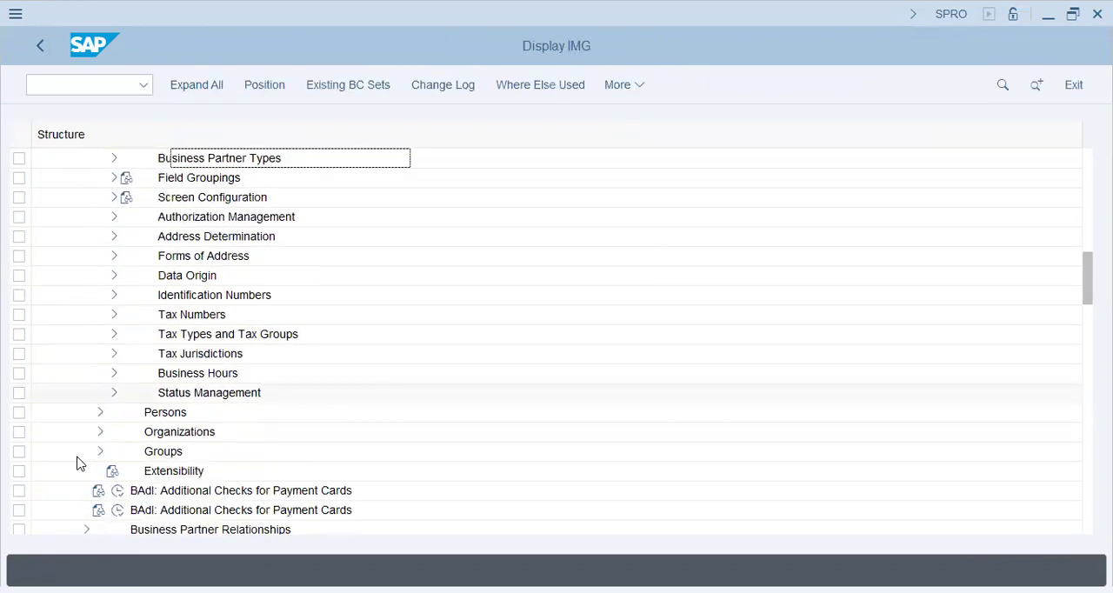
scroll(76, 464, down, 3)
scroll(77, 464, down, 3)
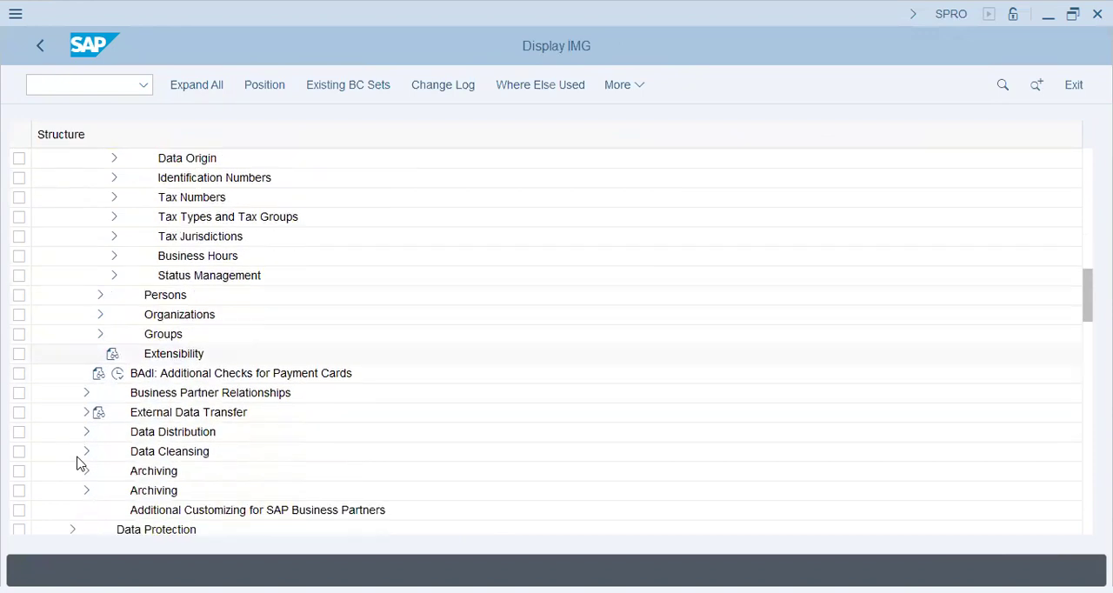
scroll(77, 464, down, 3)
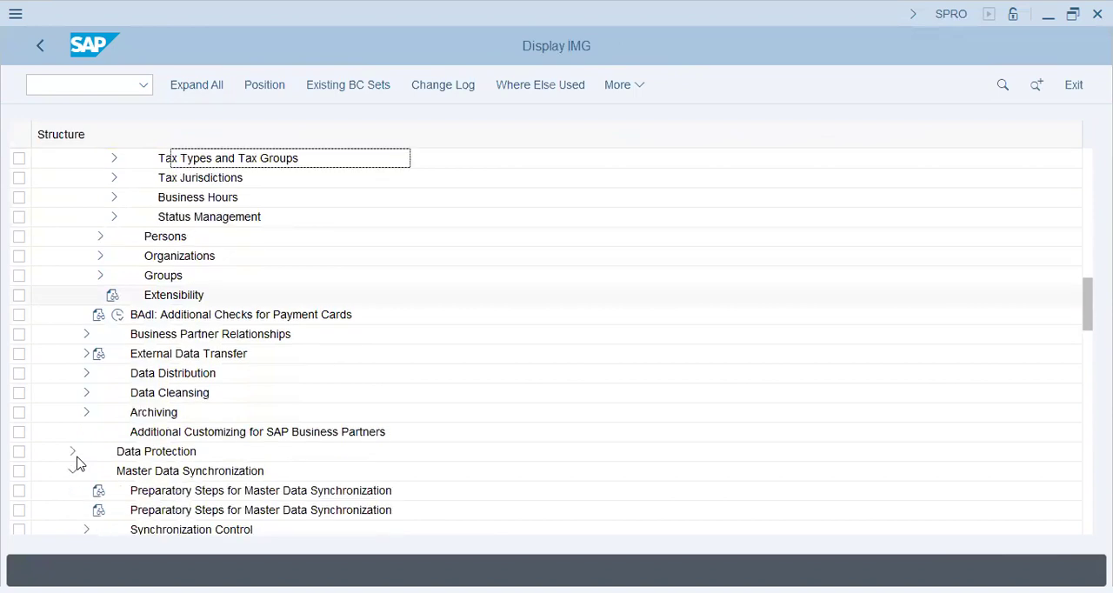
scroll(77, 464, down, 5)
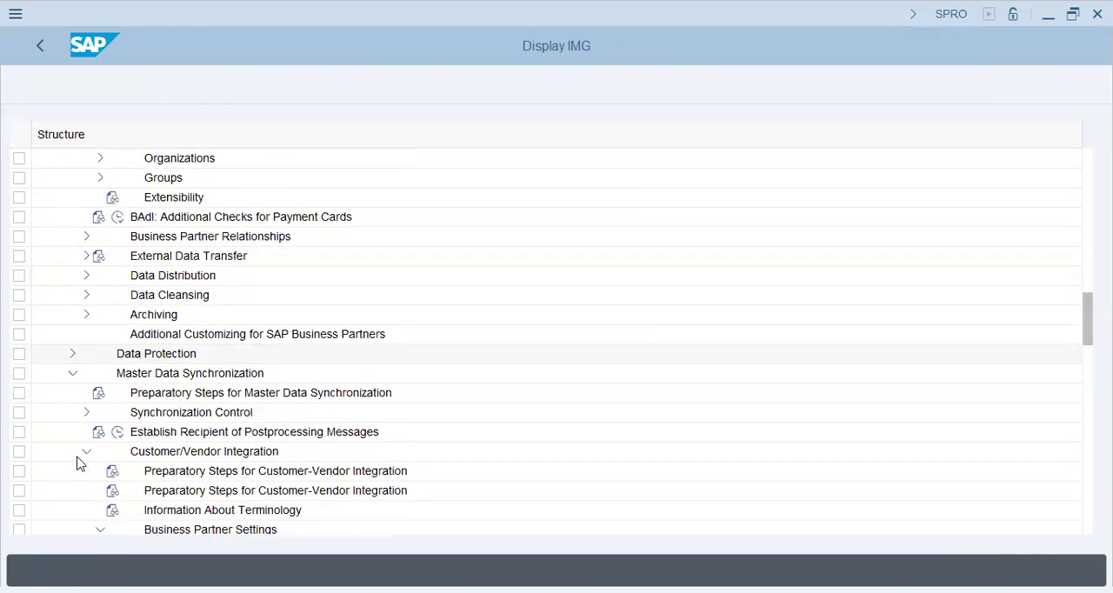
scroll(77, 464, down, 3)
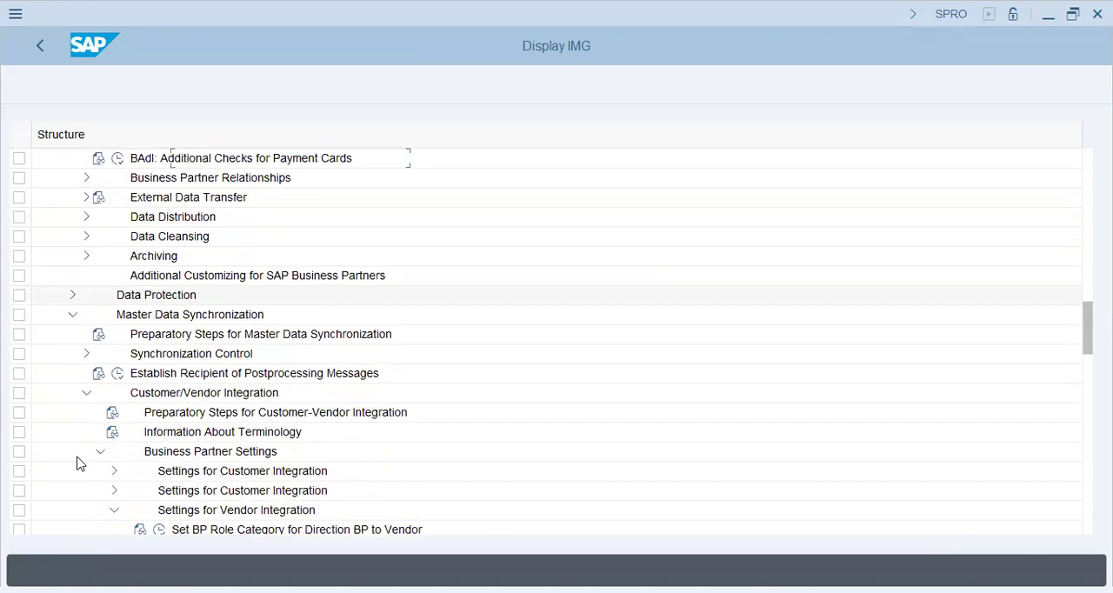
scroll(76, 463, down, 10)
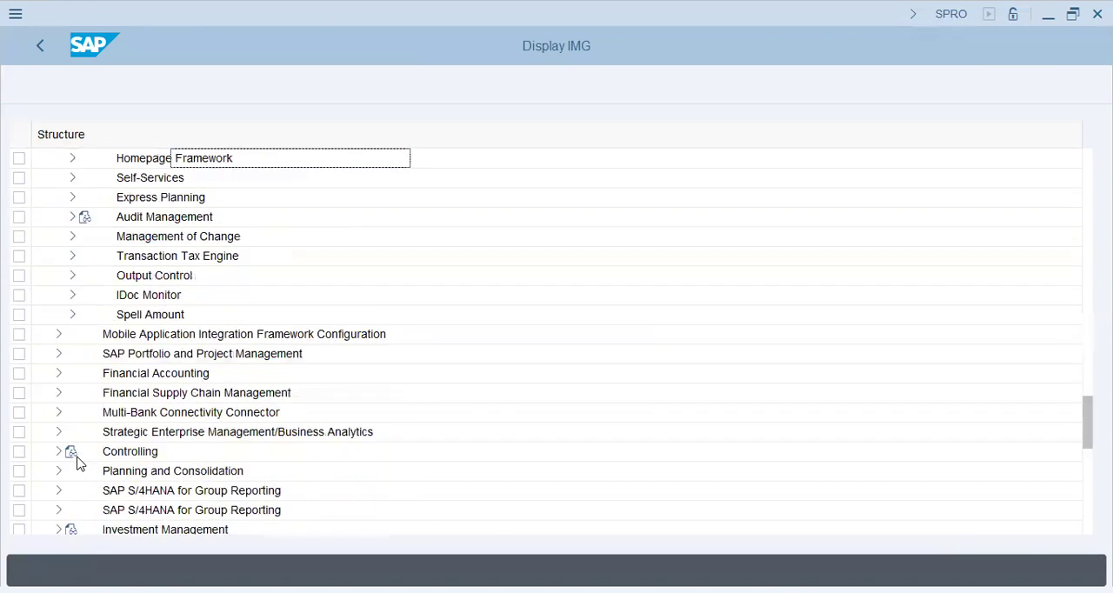
scroll(77, 464, down, 3)
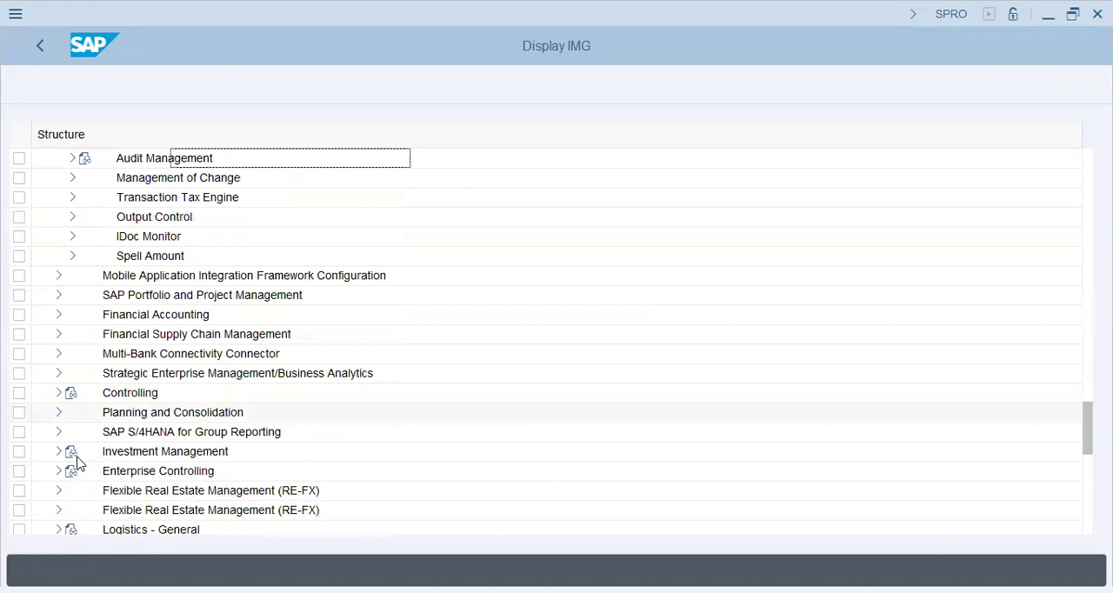
scroll(77, 463, down, 2)
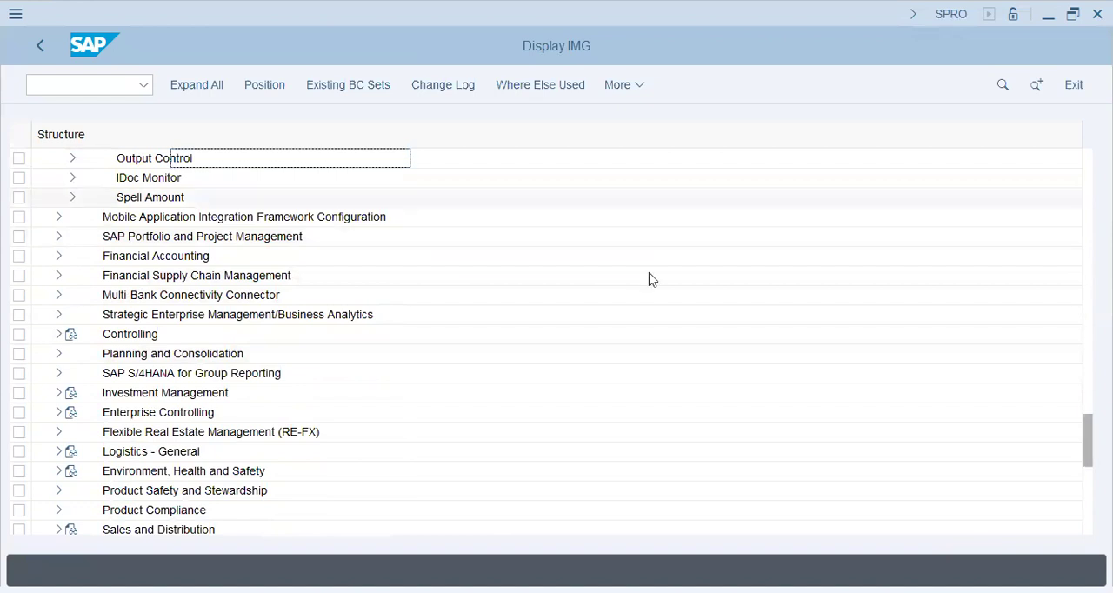
scroll(626, 280, up, 6)
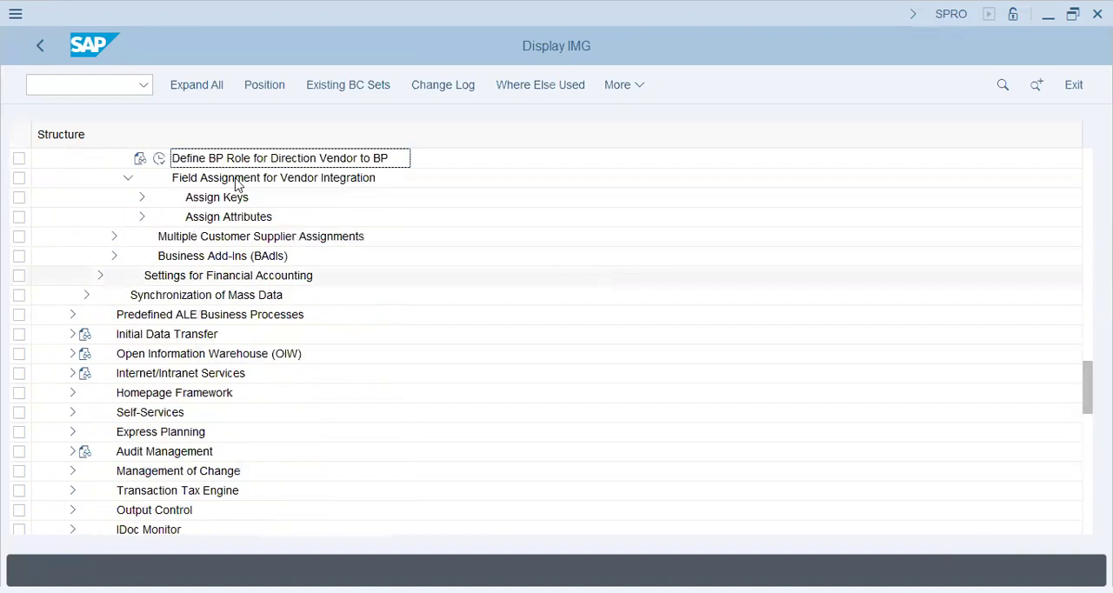
click(145, 198)
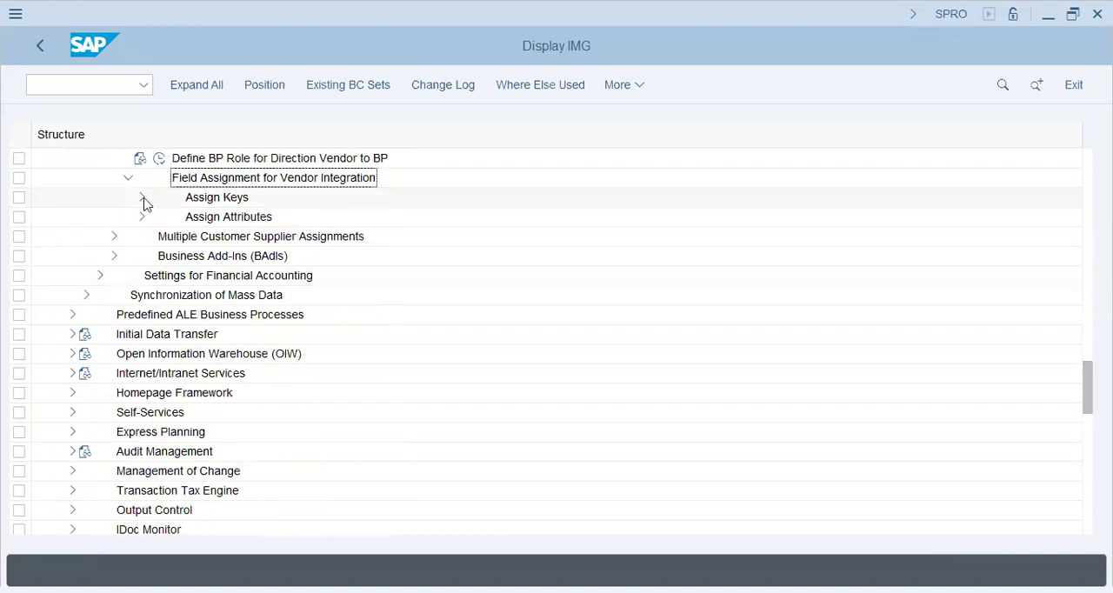
Check the entries of Define Number Assignment for Direction Vendor to BP and return to the implementation guide
click(228, 240)
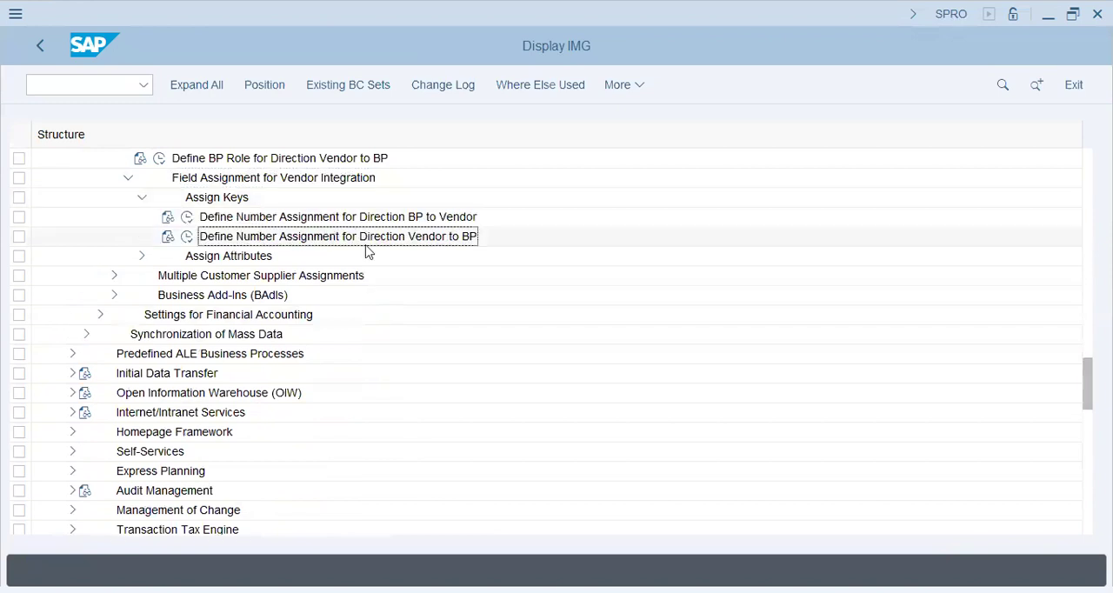
click(187, 236)
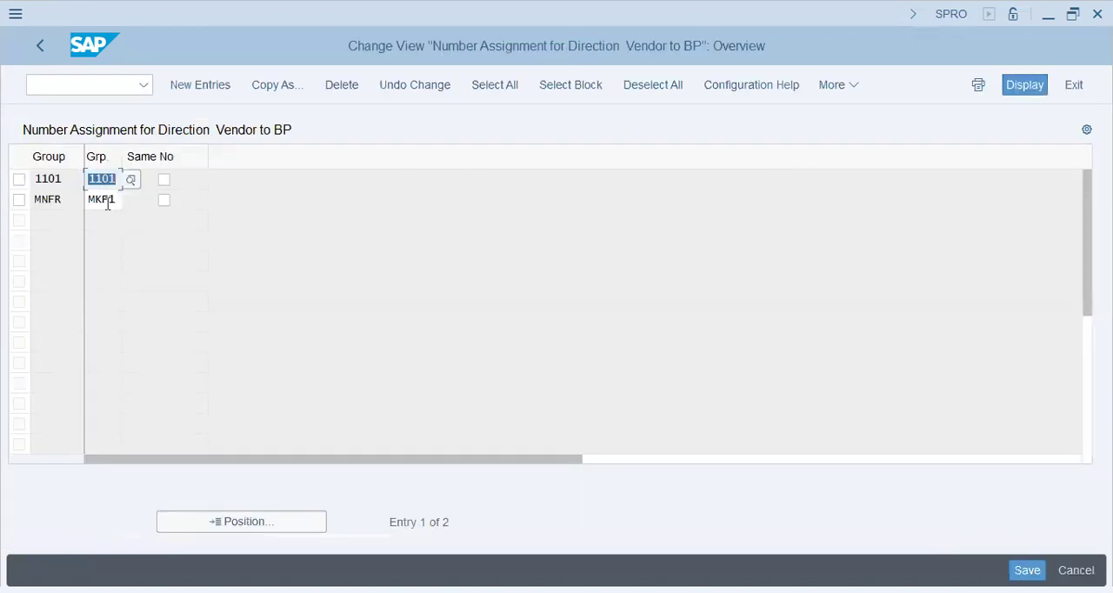
key(F3)
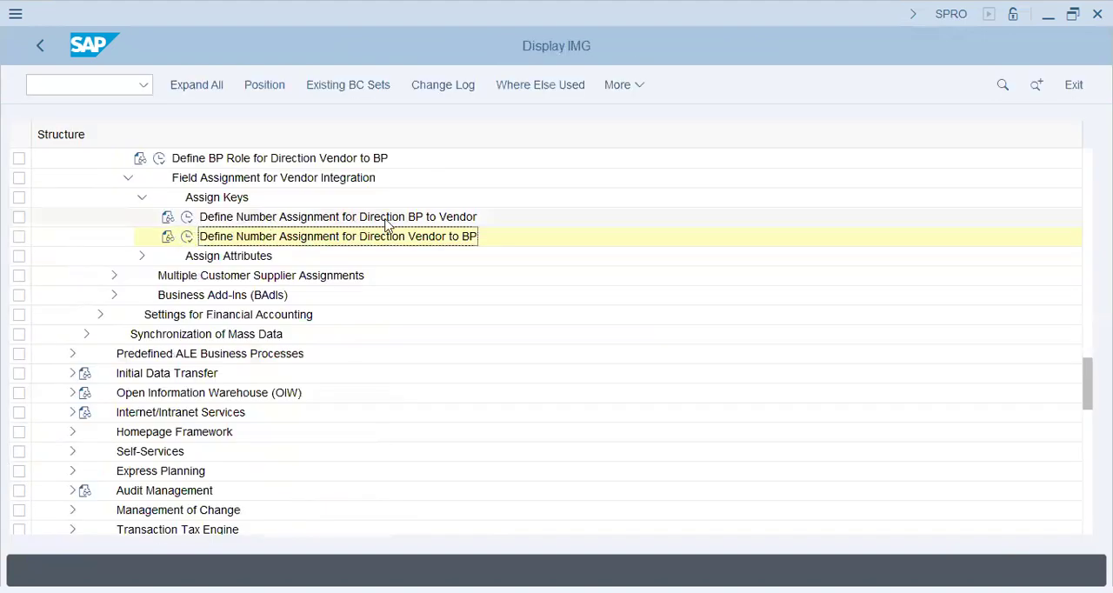
In Define Number Assignment for Direction BP to Vendor, assign grouping ST61 to account group ST61 with Same Nos. enabled and save it in the customizing request
click(189, 218)
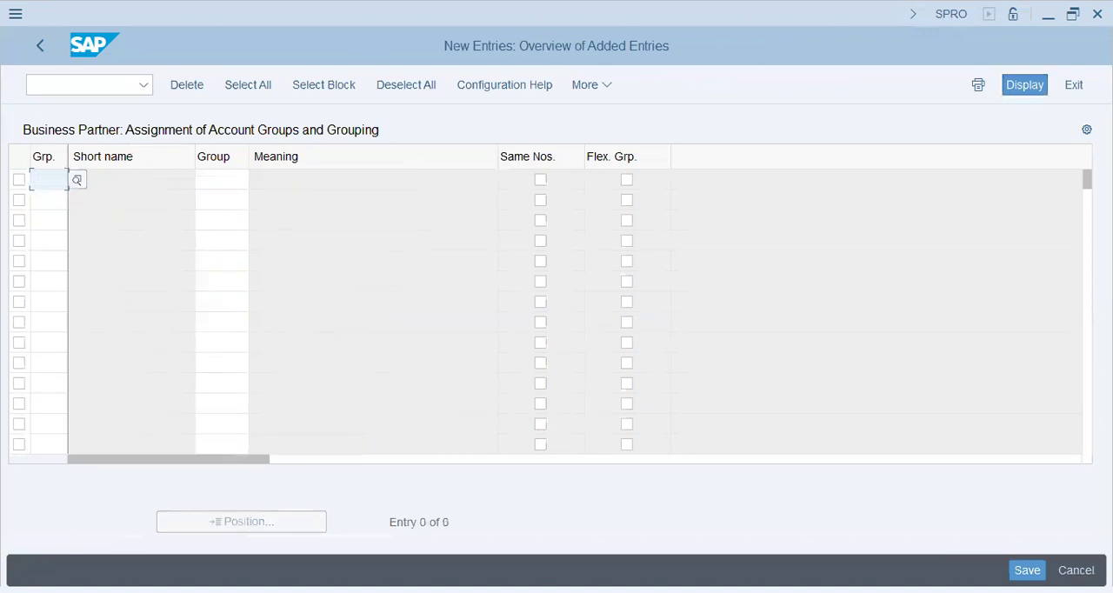
text(ST61)
key(Tab)
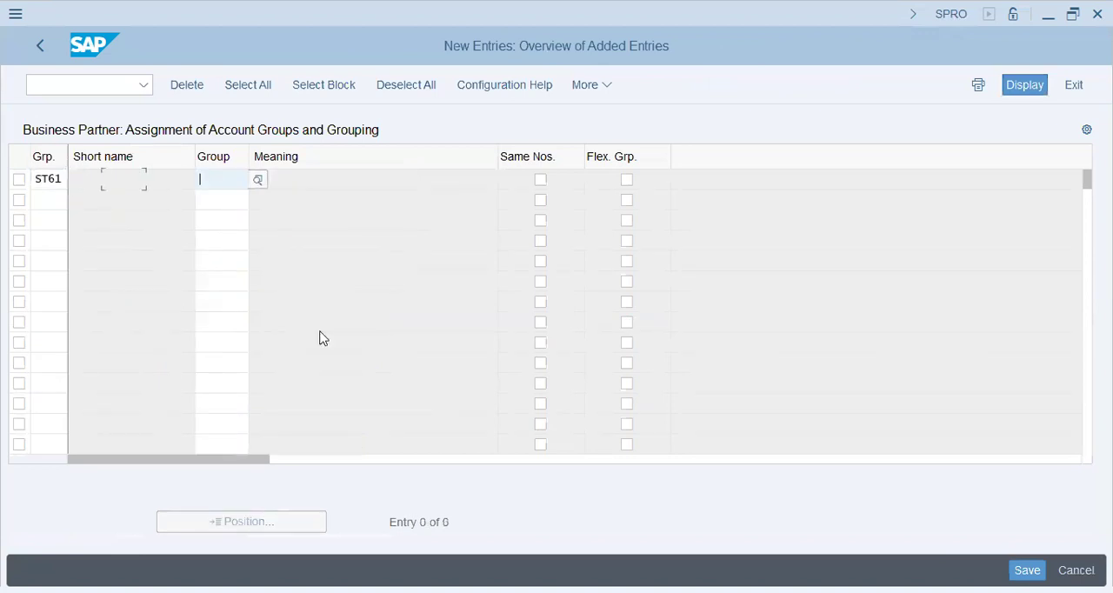
text(ST61)
key(Tab)
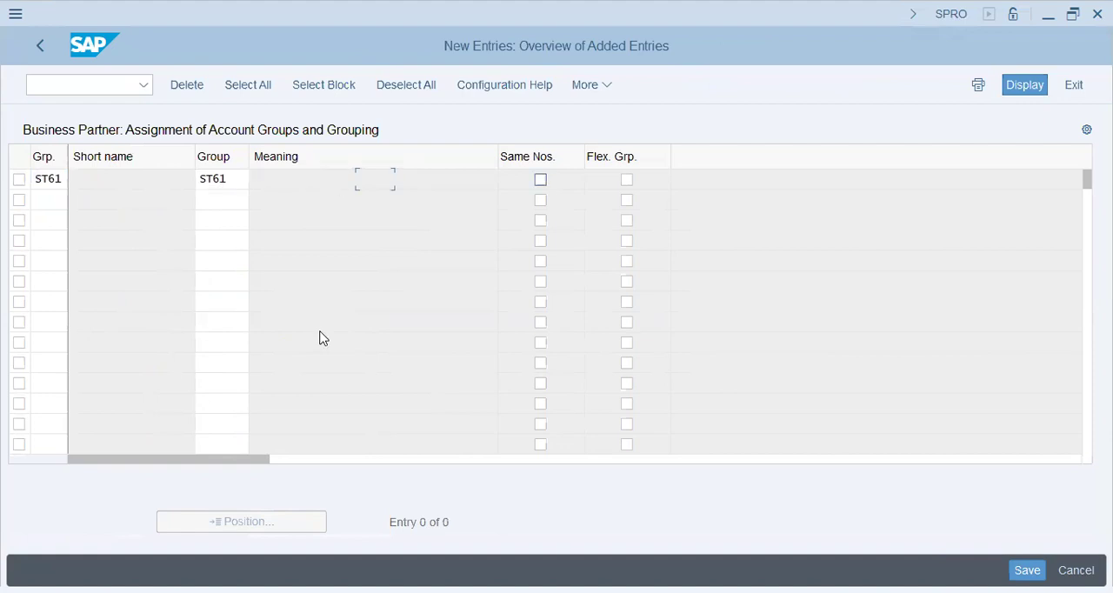
click(541, 181)
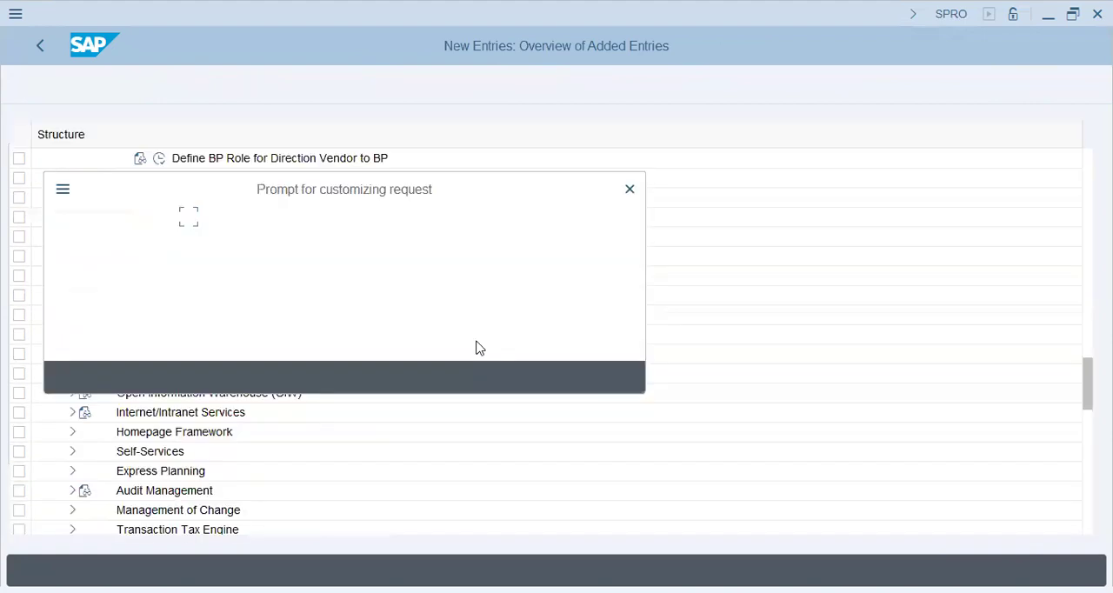
key(Return)
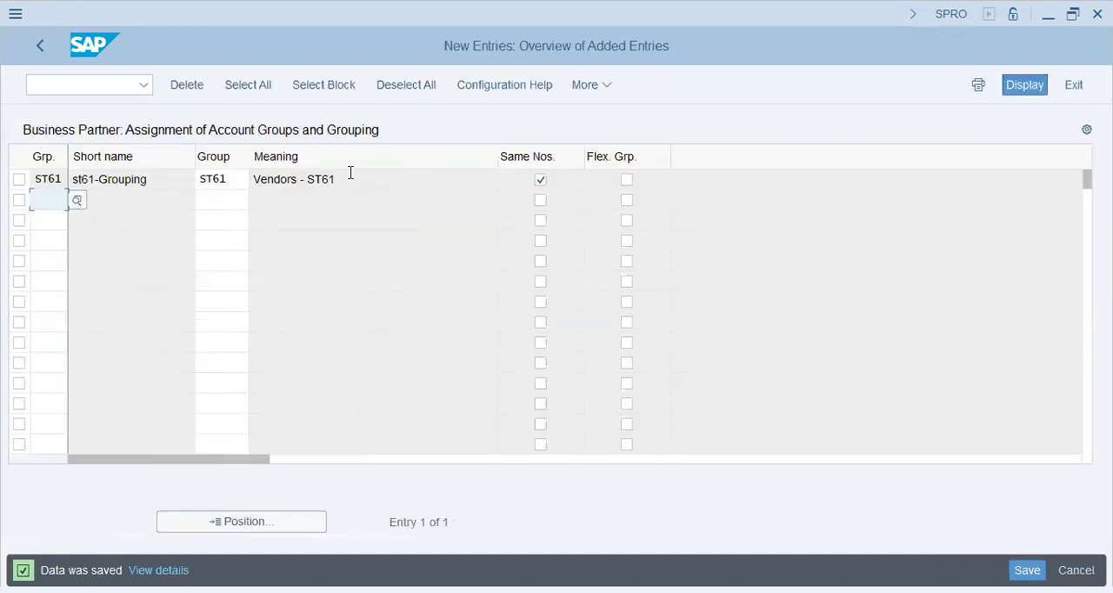
click(262, 184)
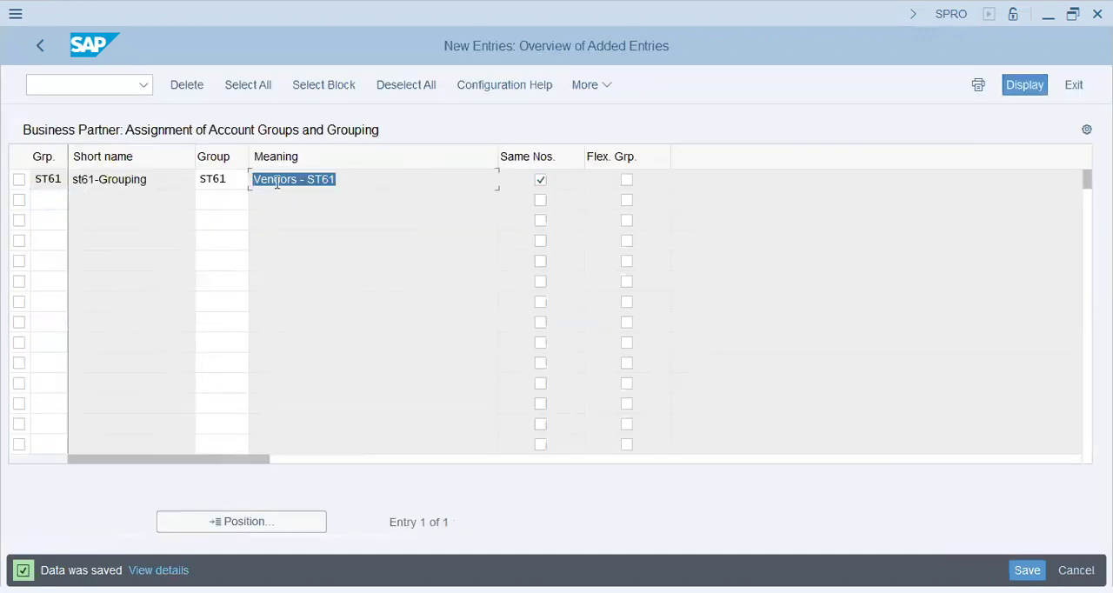
click(277, 183)
drag(163, 184, 35, 182)
click(136, 182)
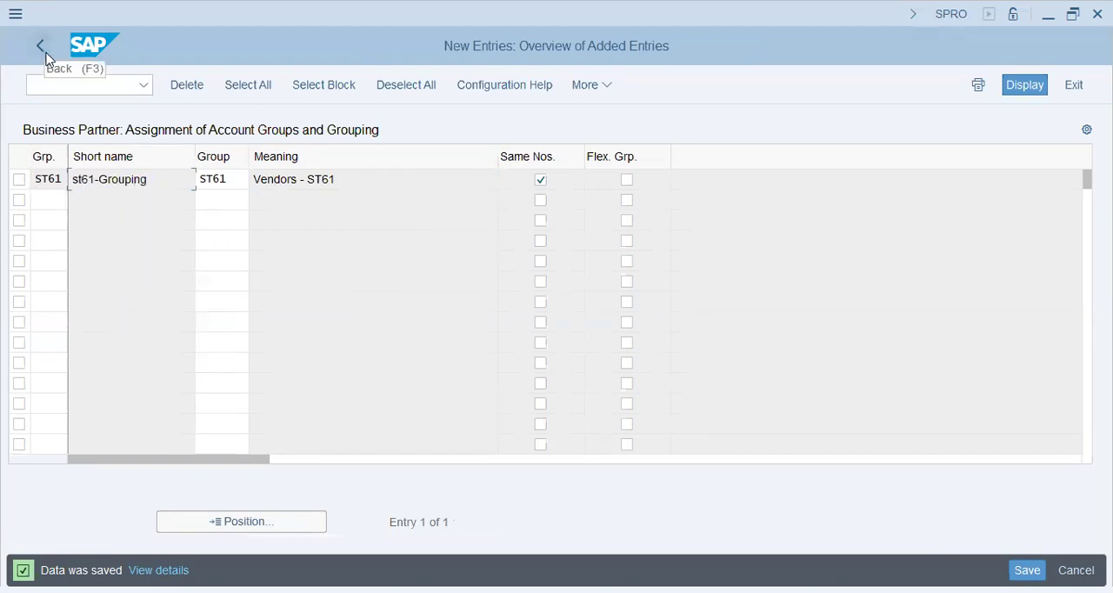
Try to start creating a business partner with transaction BP
click(91, 92)
text(/N BP)
key(Return)
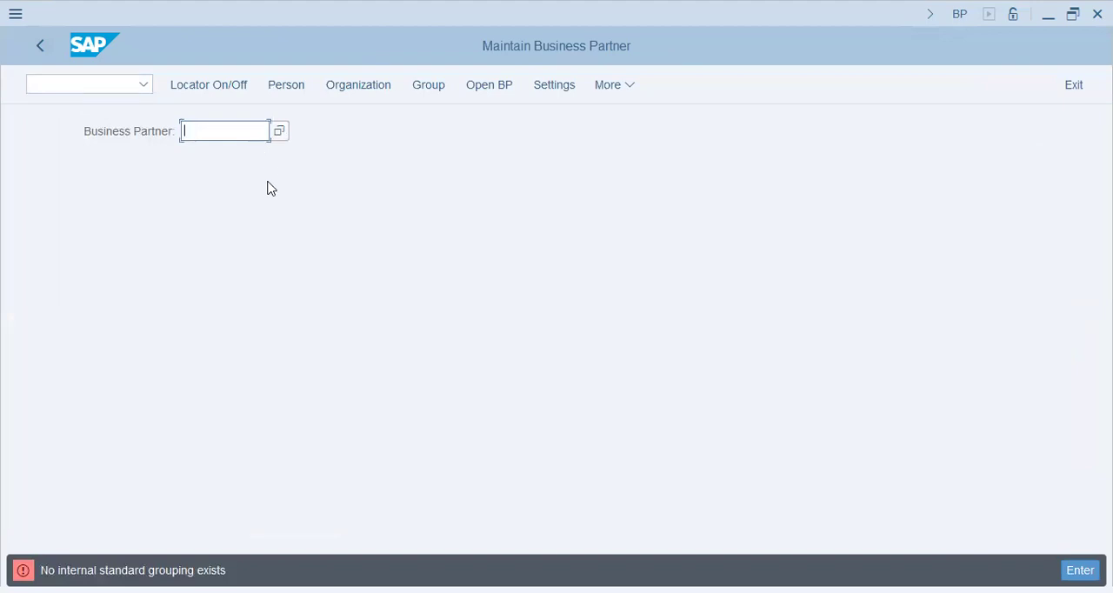
Return to transaction SPRO and display the SAP reference implementation guide
click(76, 87)
text(/N SPRO)
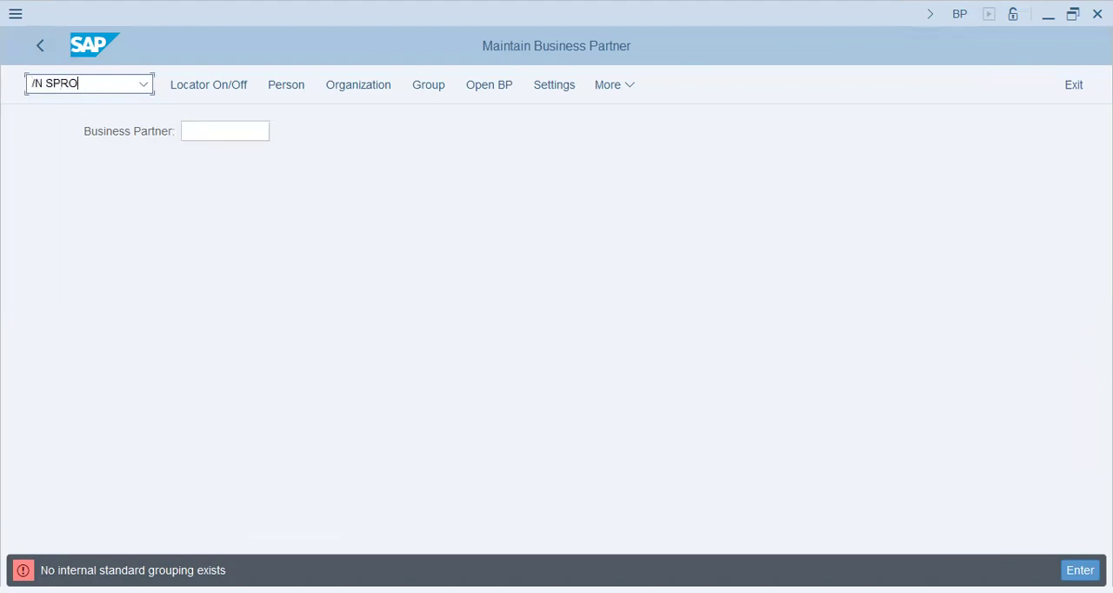
key(Return)
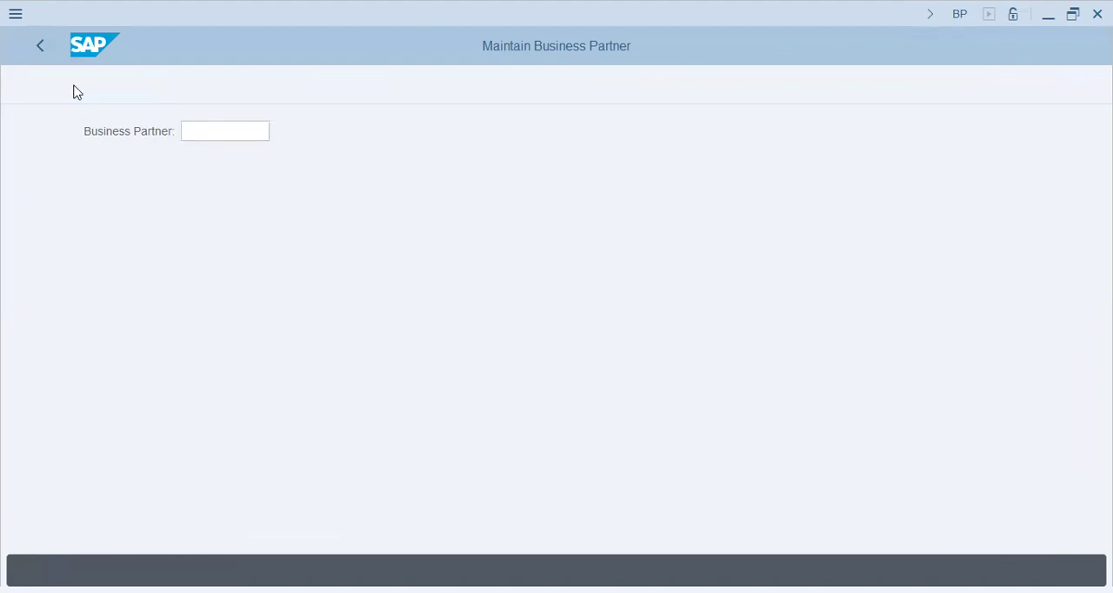
click(236, 89)
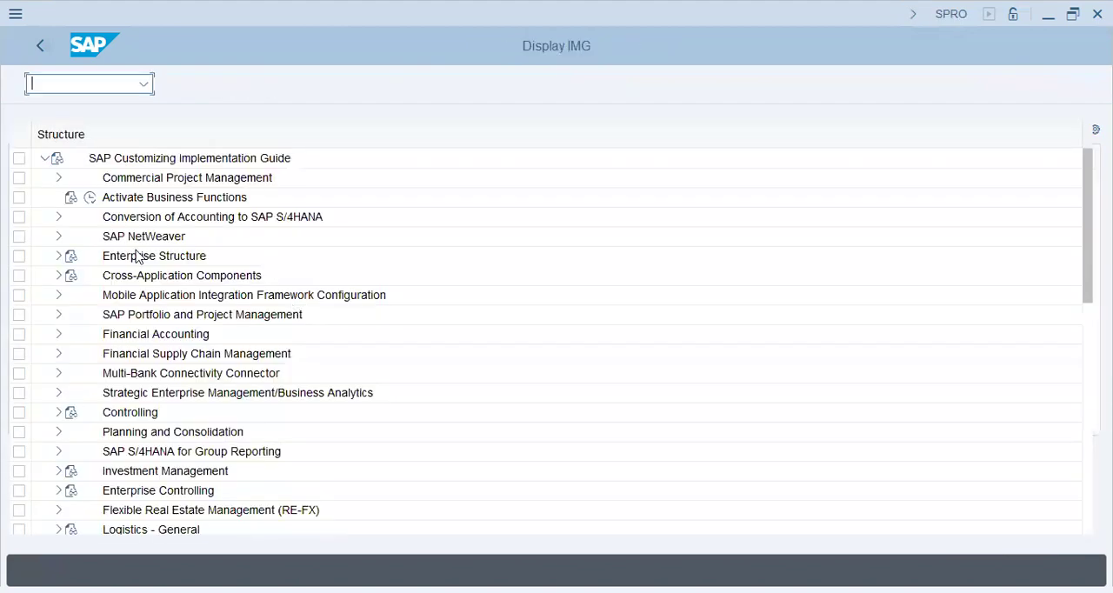
Open Define Groupings and Assign Number Ranges under Cross-Application Components, SAP Business Partner, Business Partner, Basic Settings, Number Ranges and Groupings
click(57, 276)
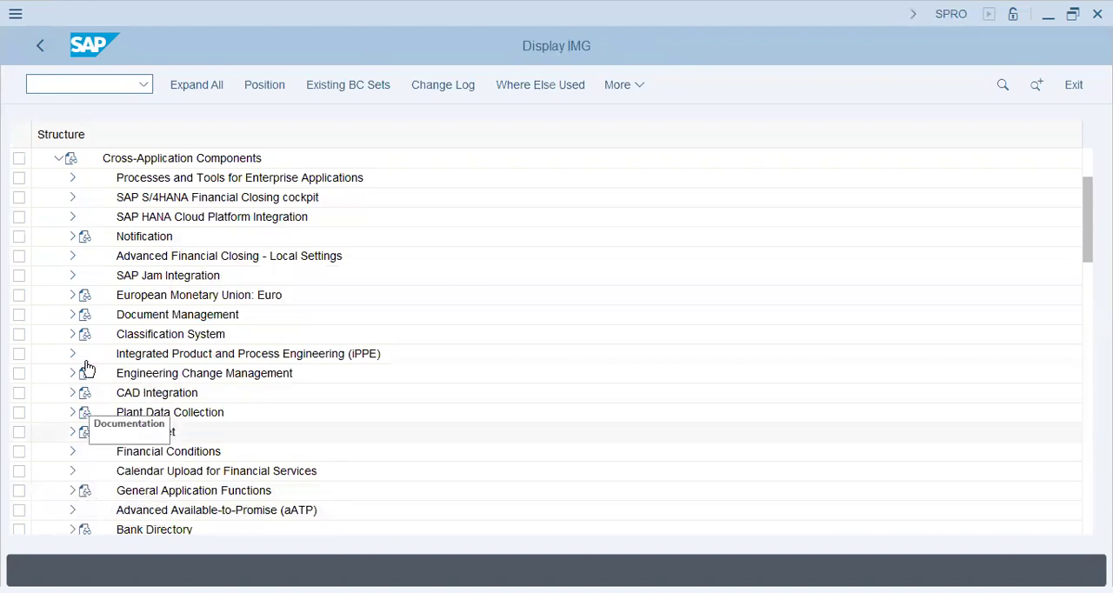
scroll(80, 287, up, 1)
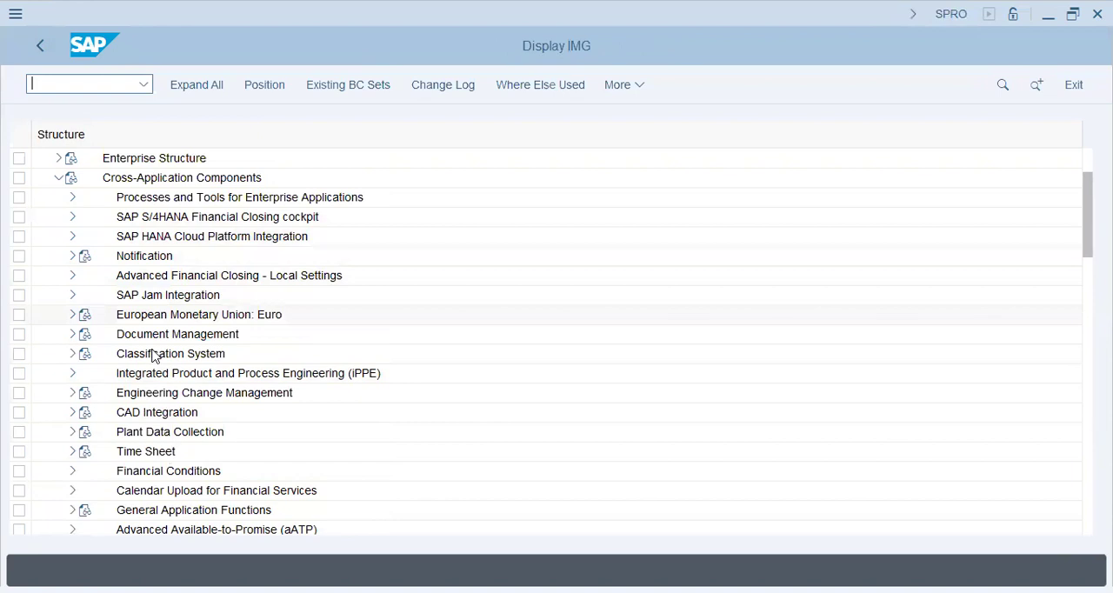
scroll(152, 356, down, 2)
scroll(153, 357, down, 3)
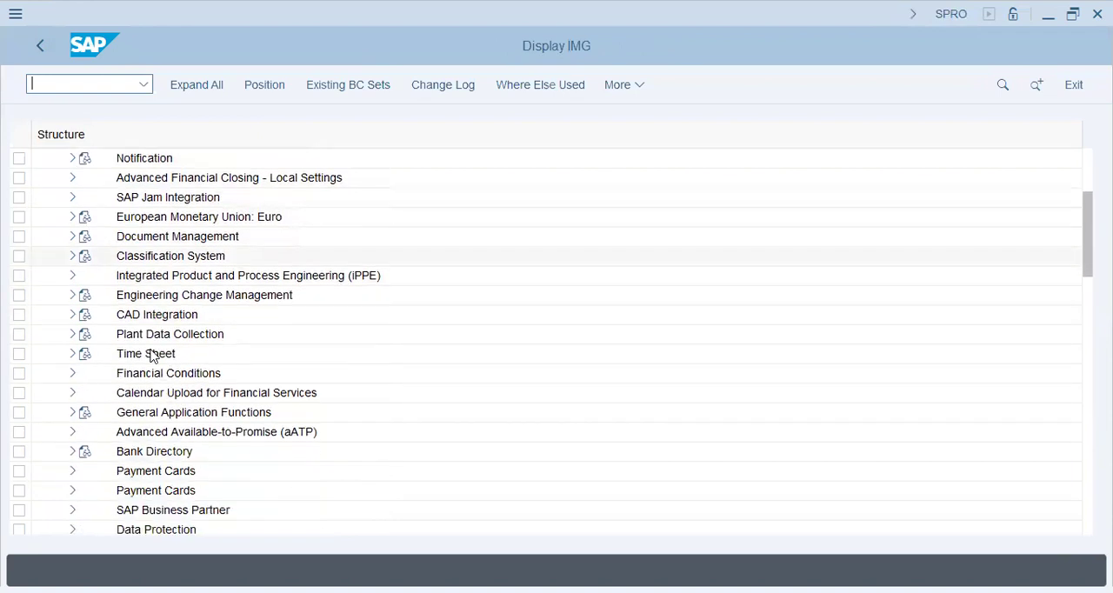
click(72, 490)
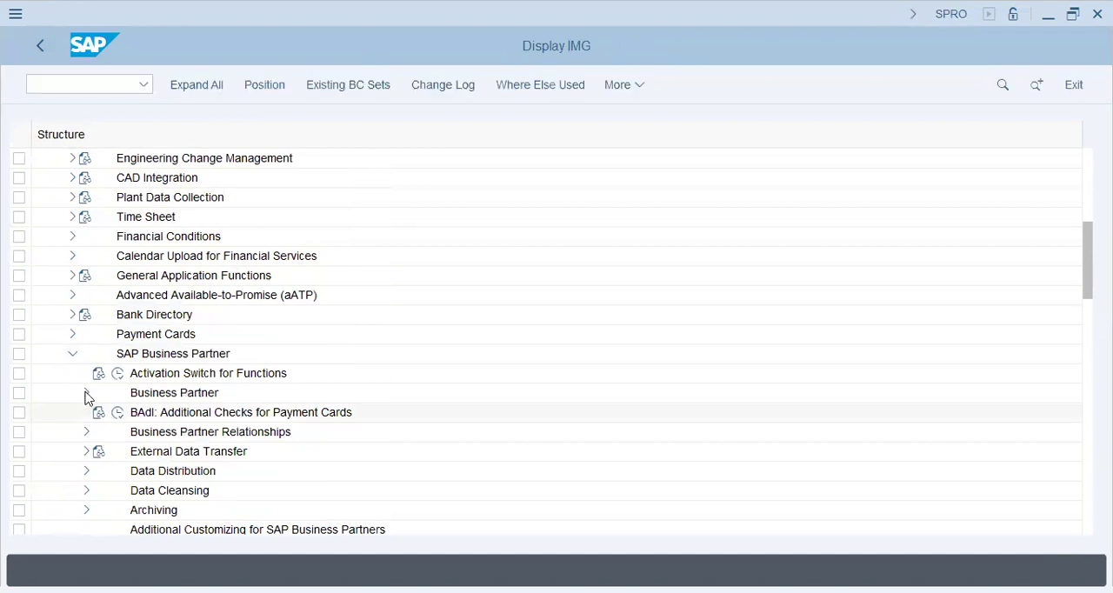
click(86, 392)
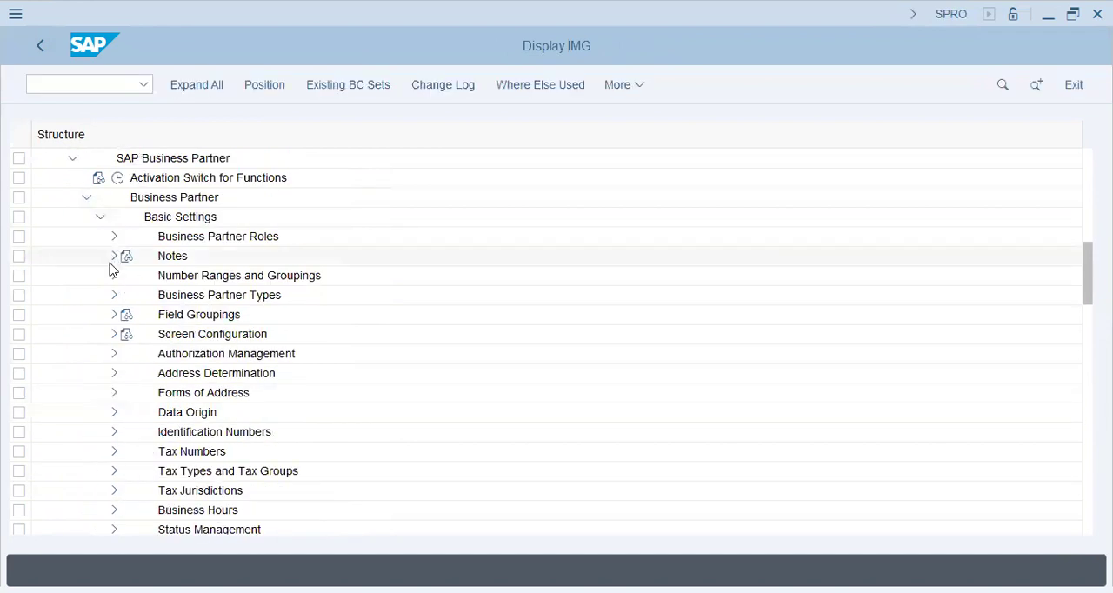
click(114, 275)
click(159, 315)
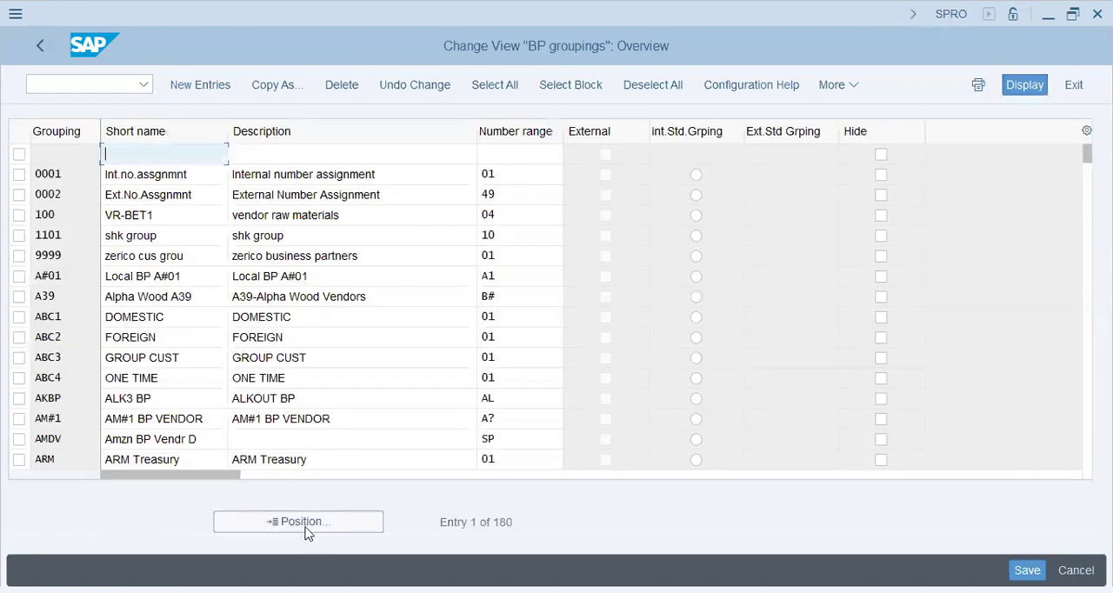
Find grouping ST61, set it as the internal standard grouping and save it in customizing request SA2K901846
click(305, 528)
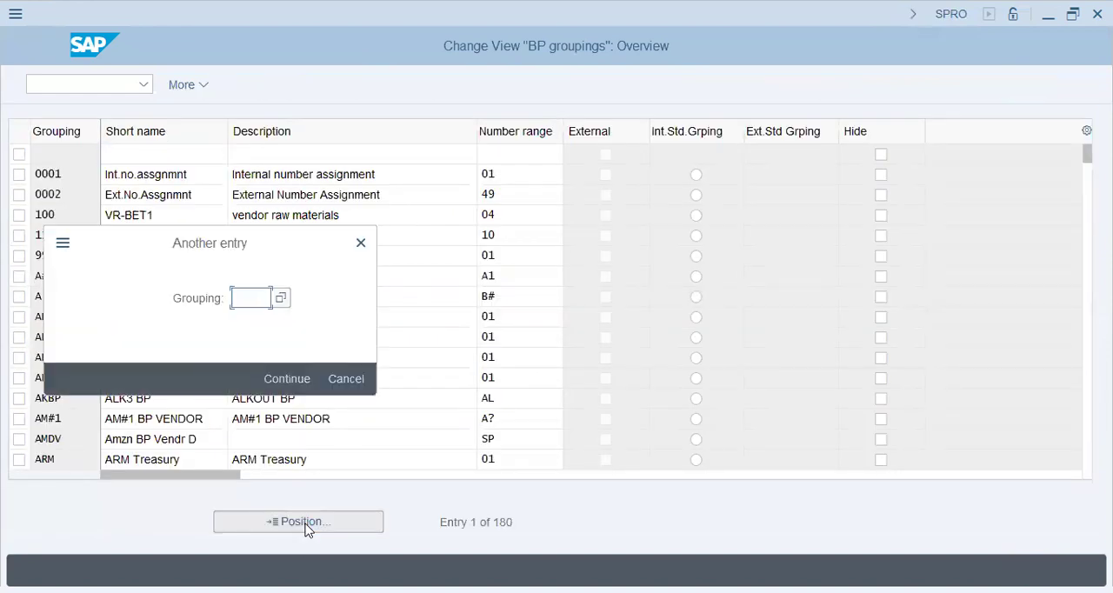
text(ST61)
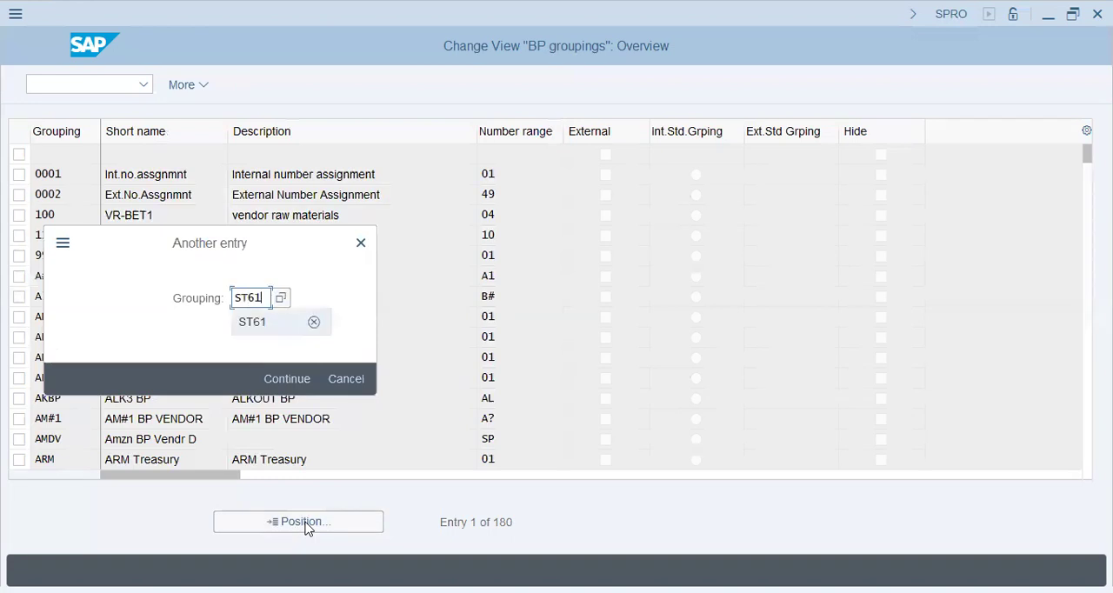
key(Return)
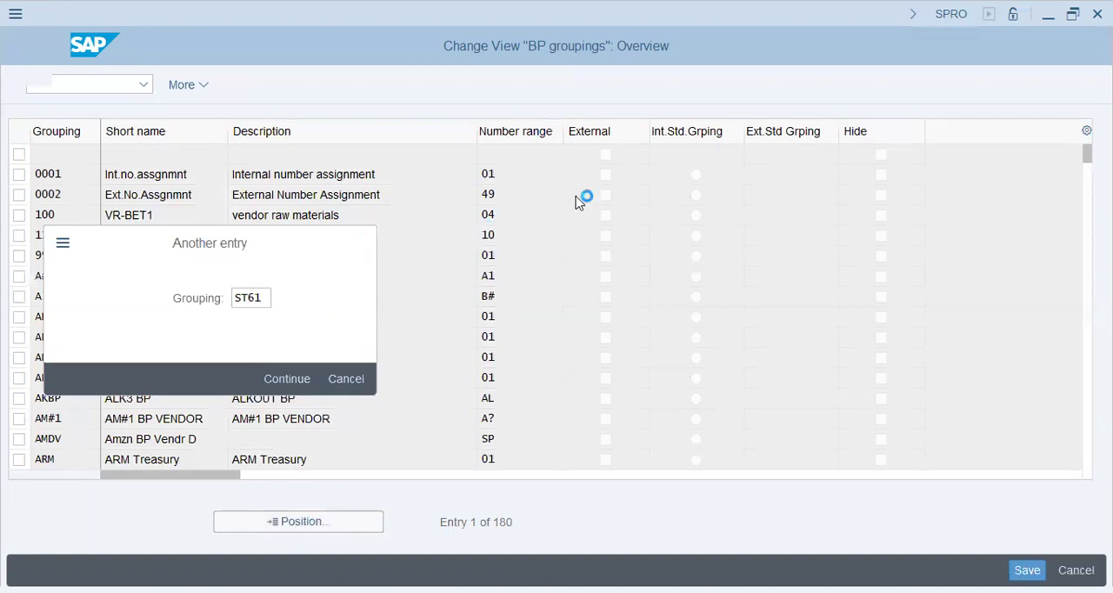
click(696, 155)
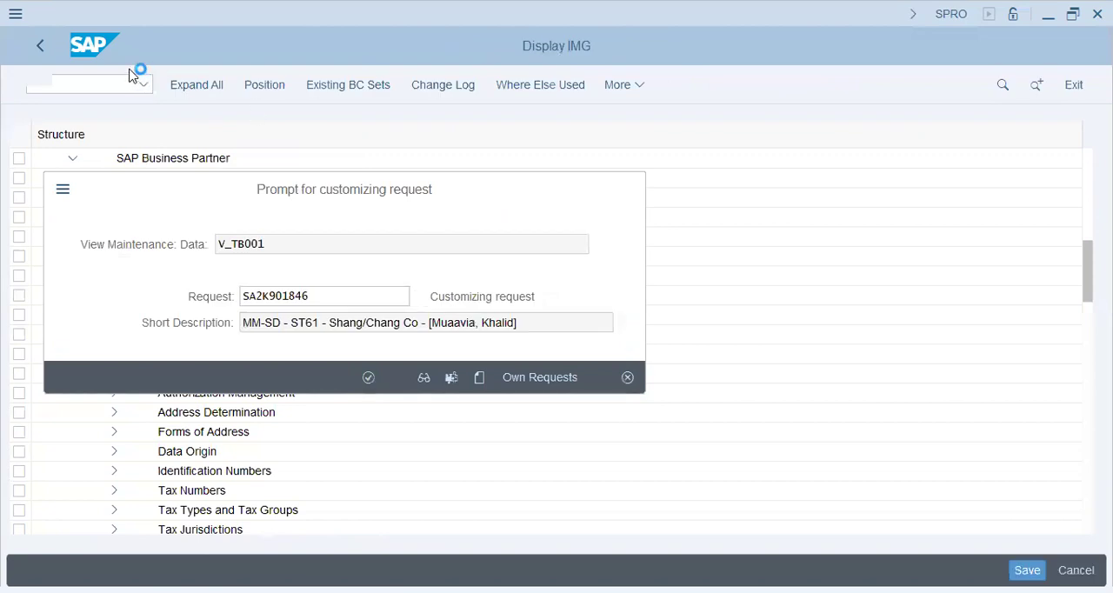
key(Return)
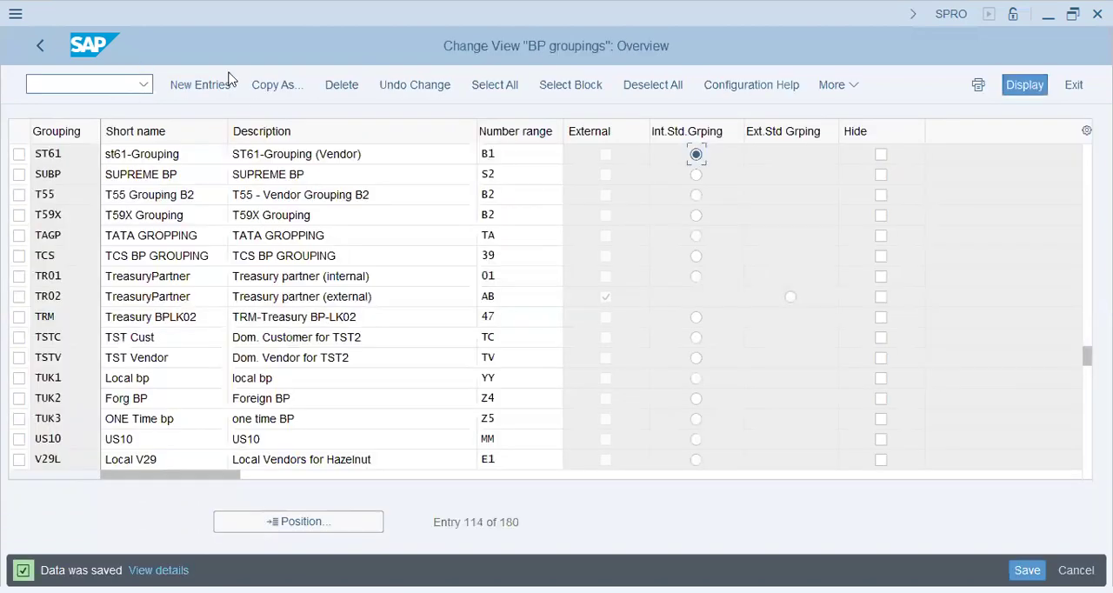
Go to transaction BP and start creating a business partner of type organization
click(120, 88)
text(/N BP)
key(Return)
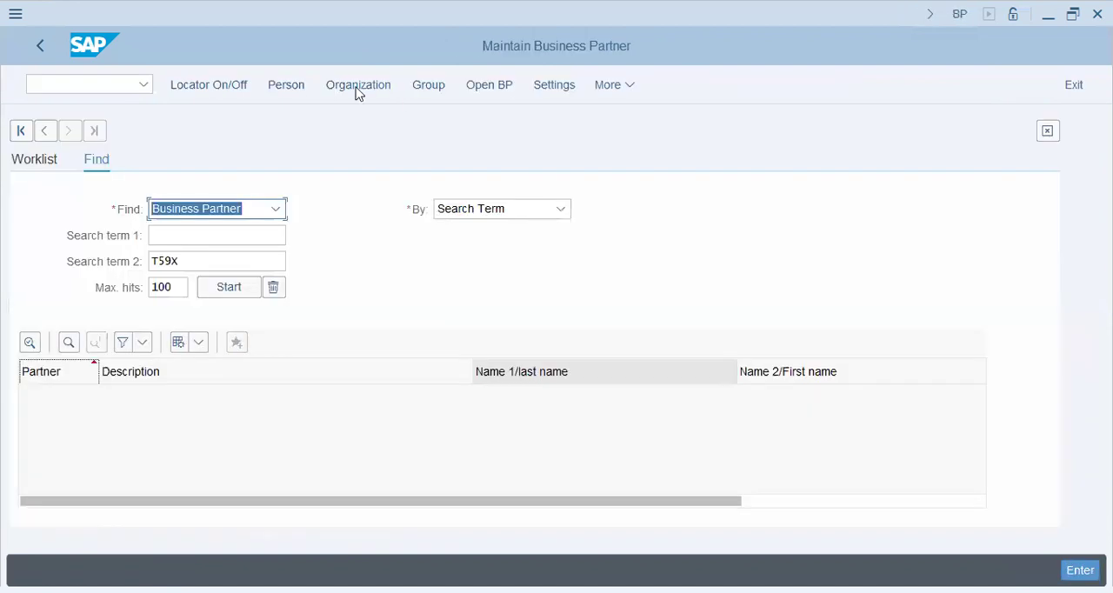
click(357, 87)
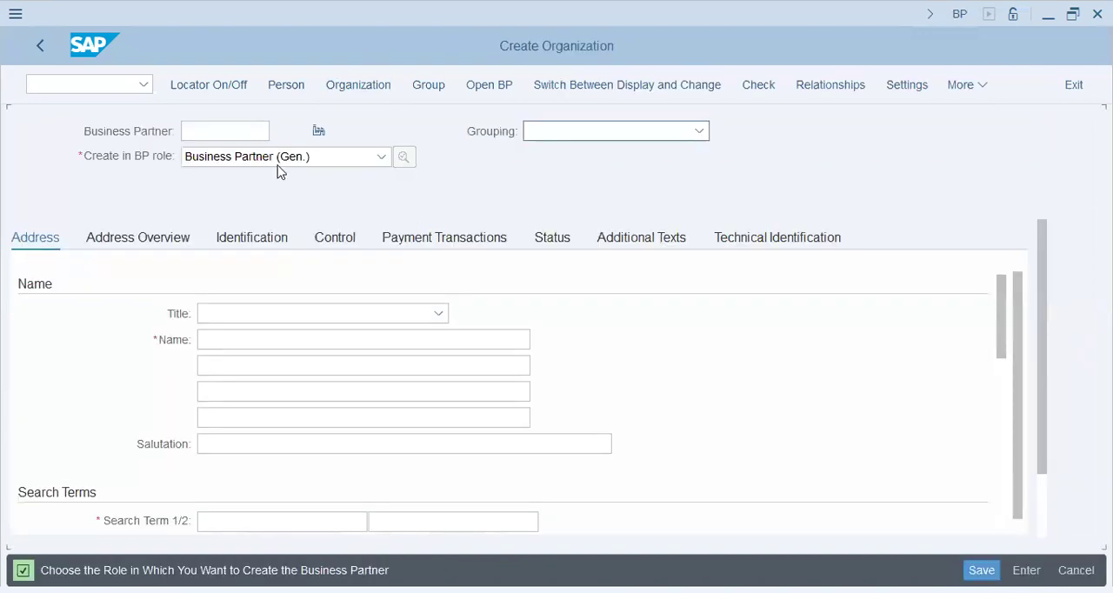
Choose ST61-Grouping (Vendor) as the grouping of the new organization
click(636, 130)
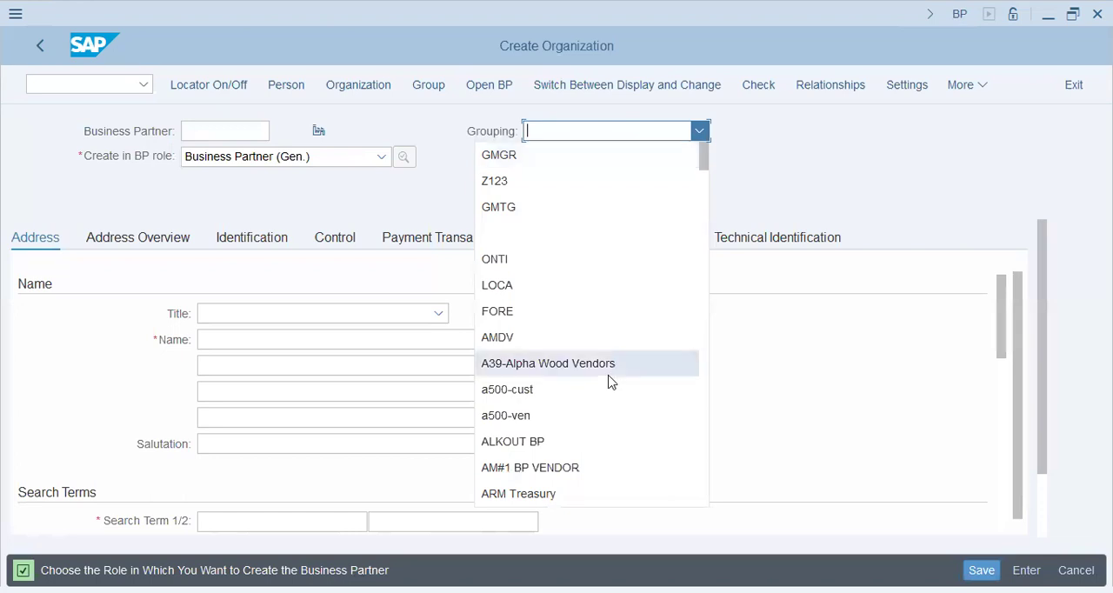
scroll(611, 382, down, 5)
scroll(608, 382, down, 15)
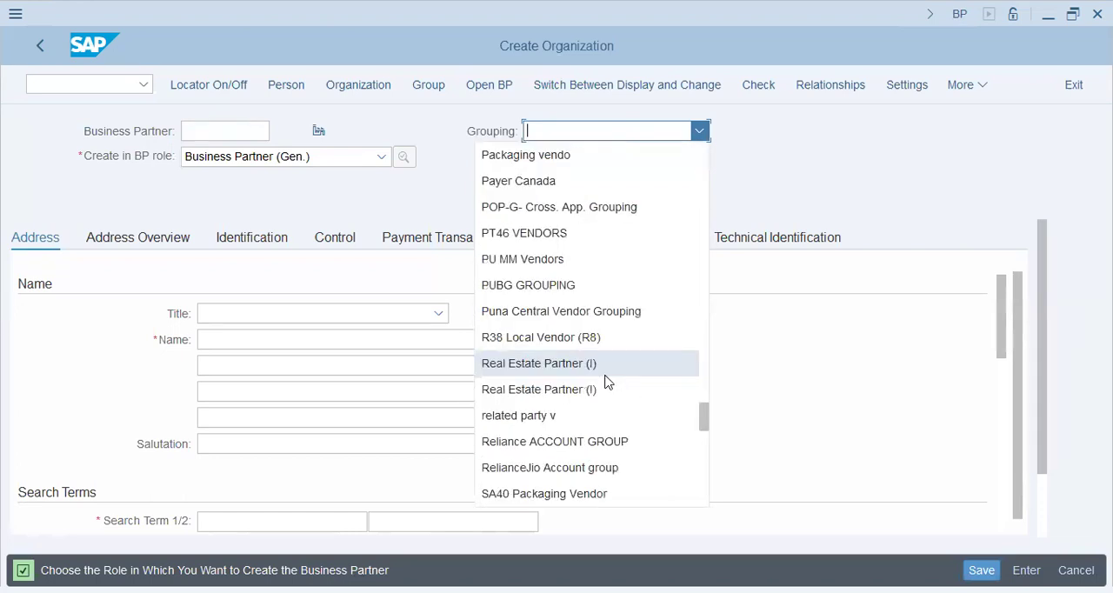
scroll(600, 381, down, 1)
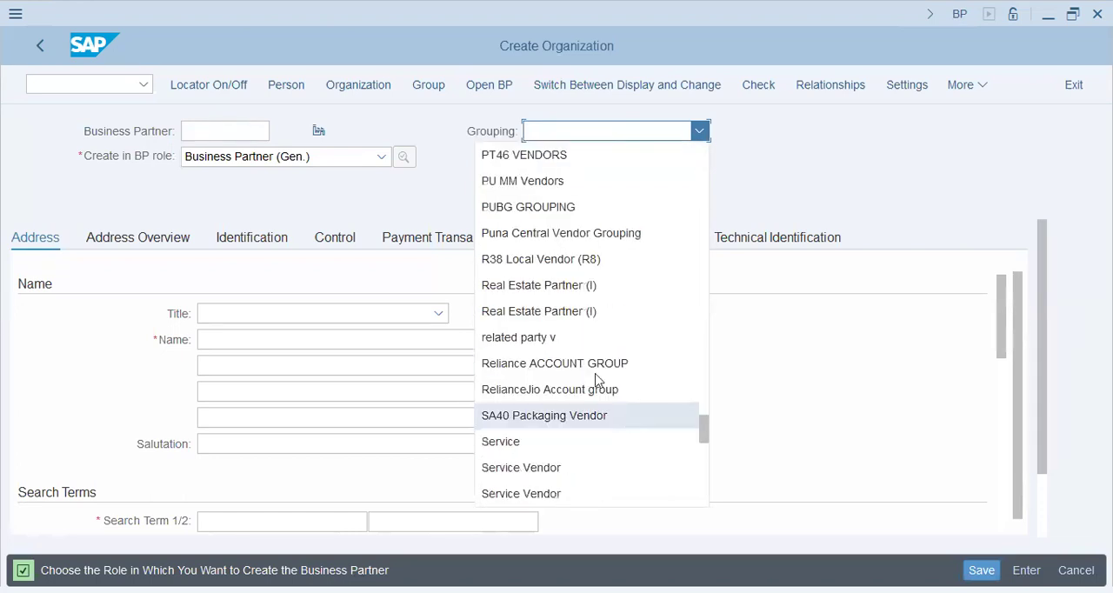
scroll(594, 416, down, 2)
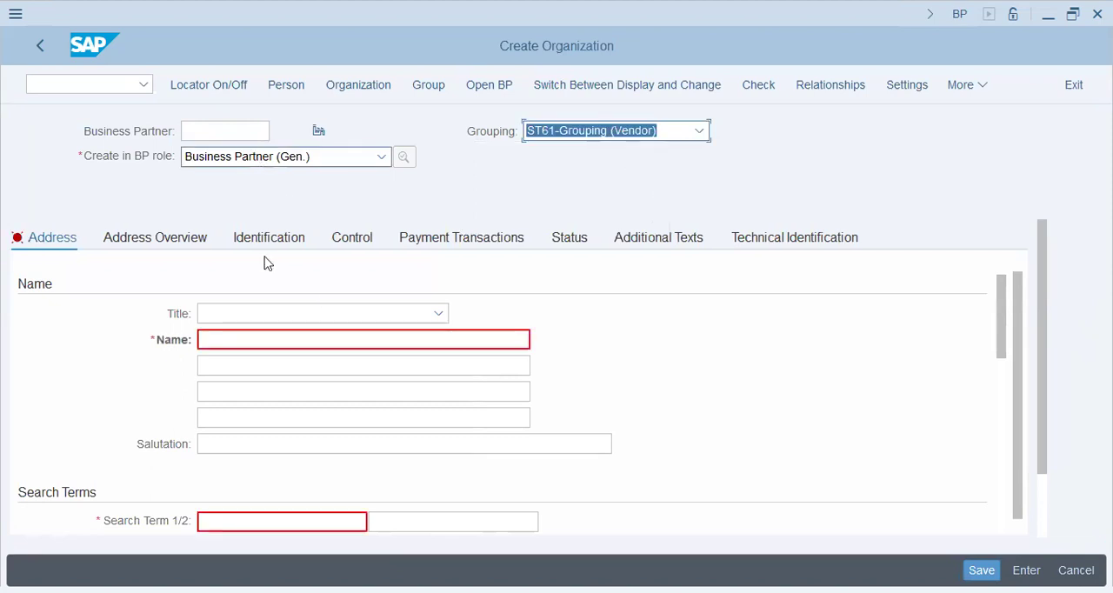
Enter st61-Vendor as the organization's first search term
click(286, 525)
text(st61-)
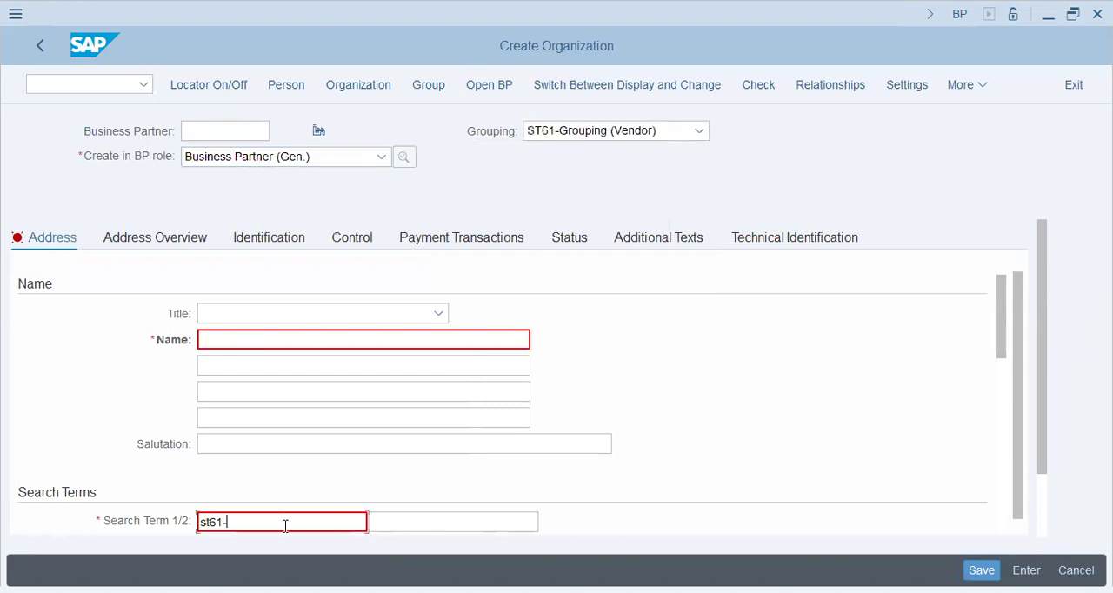
text(vENDO)
key(BackSpace)
key(BackSpace)
key(BackSpace)
key(BackSpace)
key(BackSpace)
key(BackSpace)
text(-Vendor)
key(Tab)
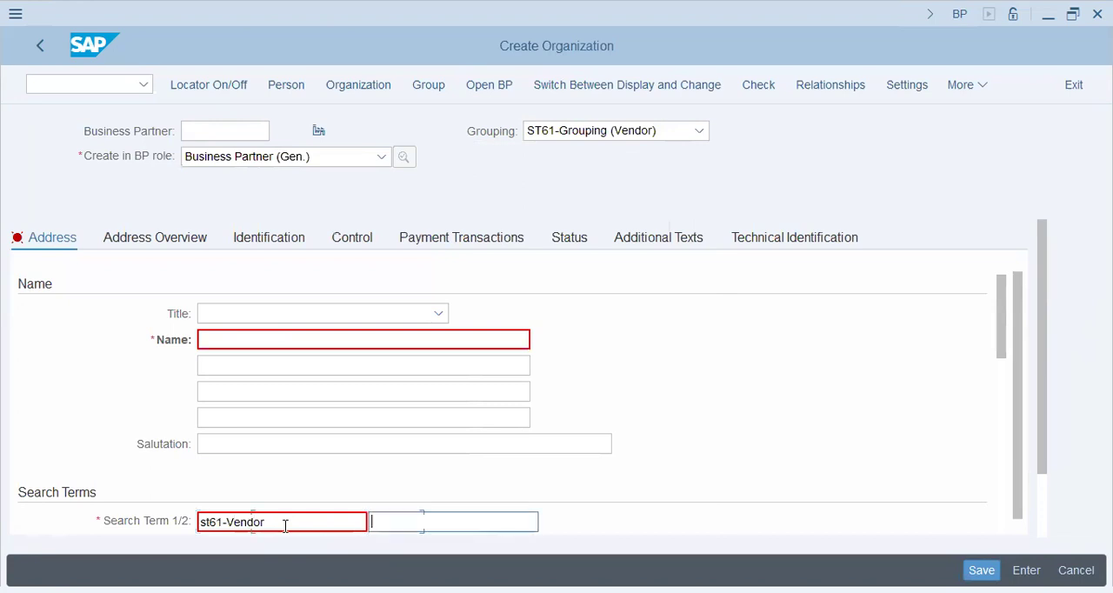
Enter ST61-Vendor as the organization's second search term
text(ST61-Vendor)
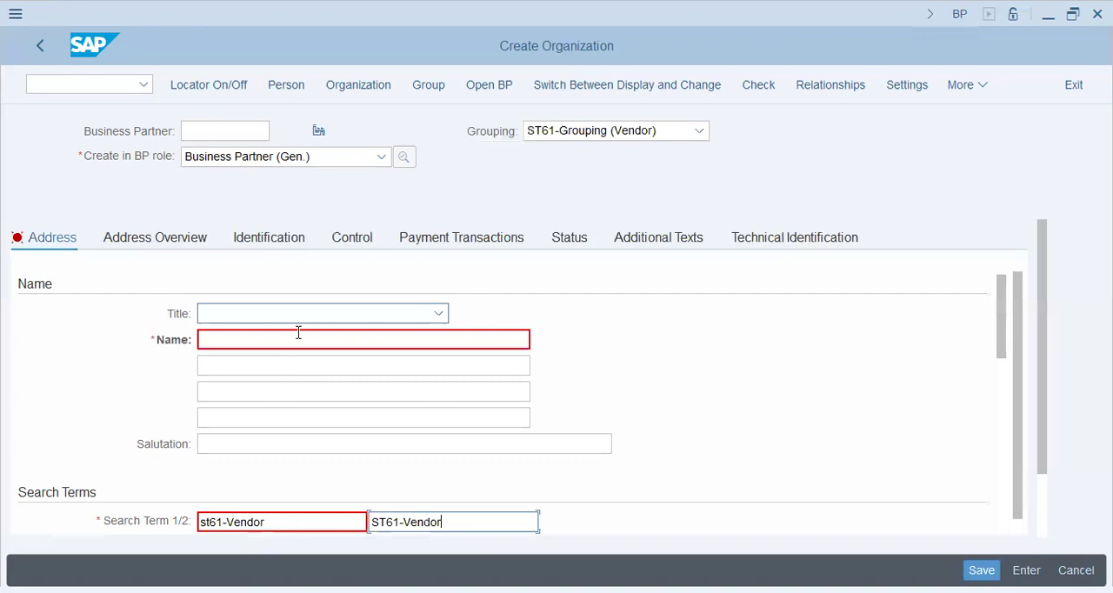
key(Return)
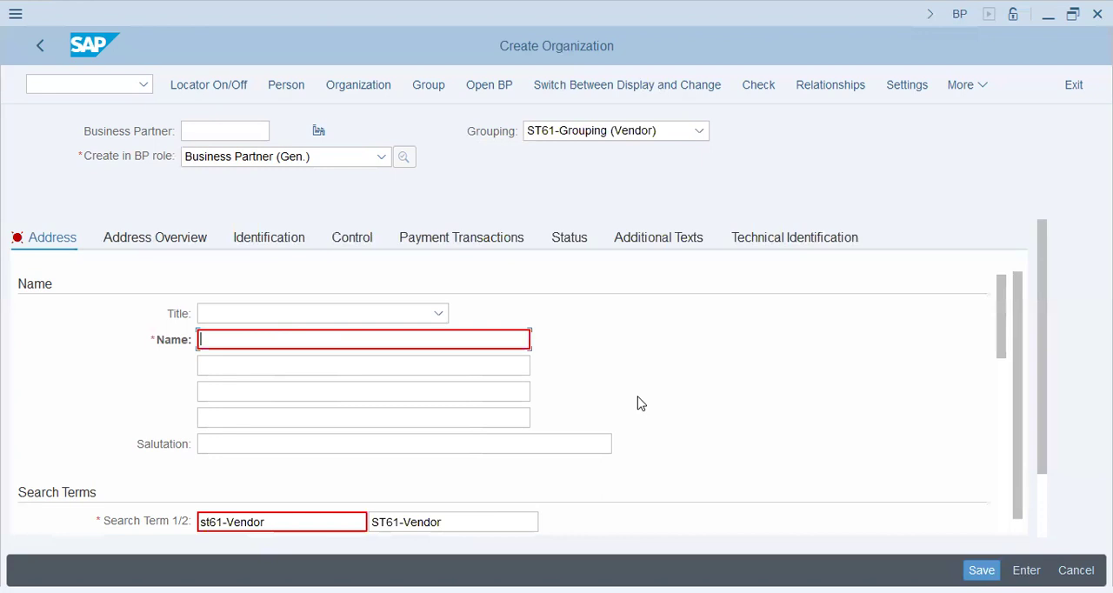
Enter 6 Rubber Bang Group (Supplier) as the organization's name
text(6 Ban)
key(BackSpace)
key(BackSpace)
key(BackSpace)
key(BackSpace)
text(Rubber Bang Gr)
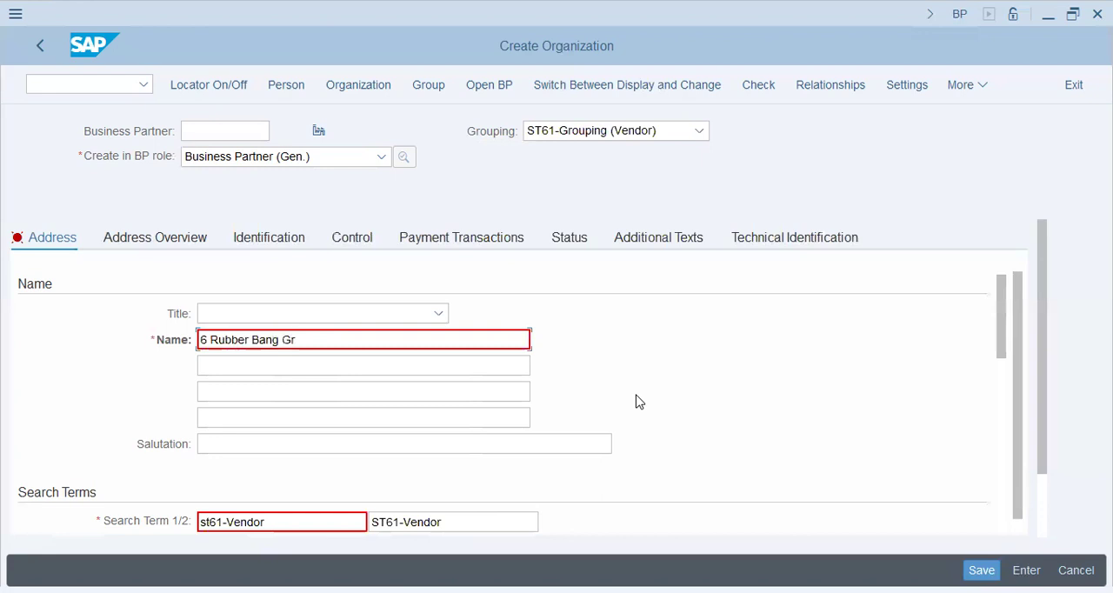
text(oup (Supplier))
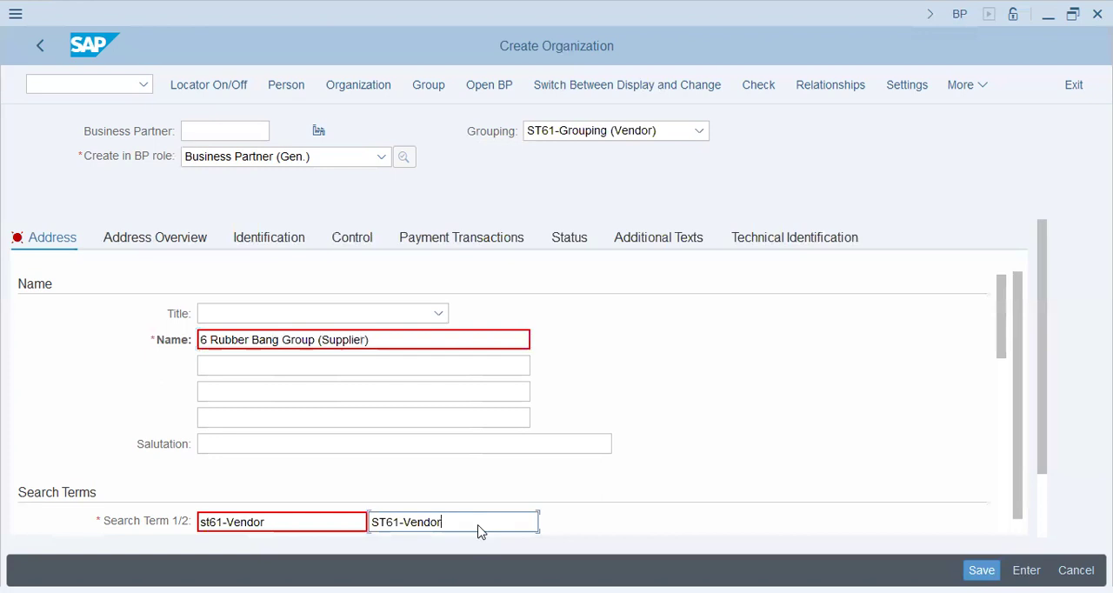
Change the second search term to ST61-6 Rubber
key(BackSpace)
key(BackSpace)
key(BackSpace)
key(BackSpace)
key(BackSpace)
key(BackSpace)
text(6 Rubber)
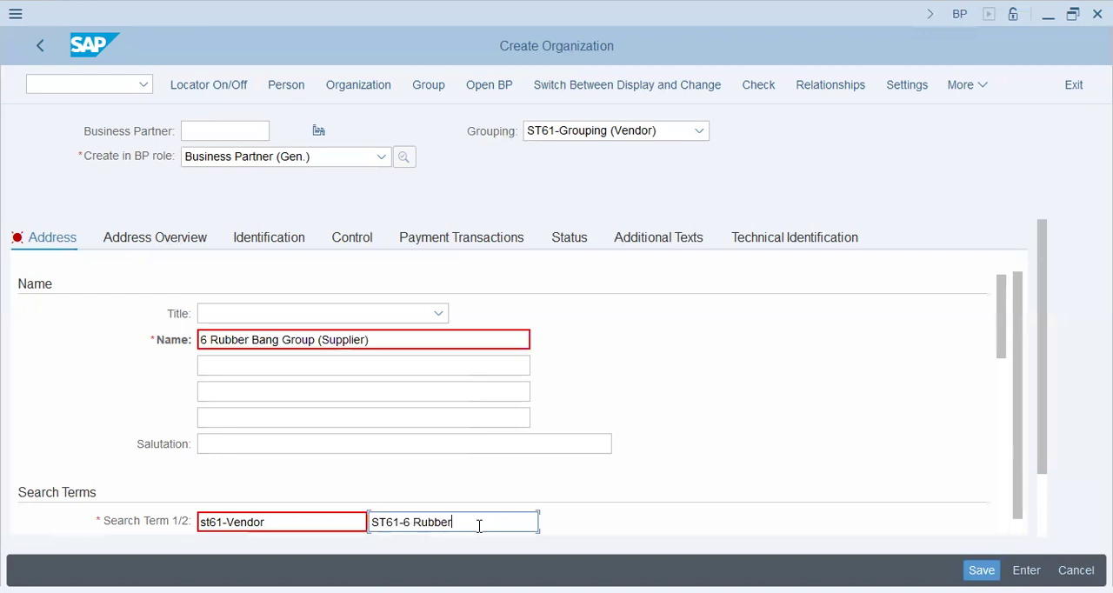
Save the new vendor organization and switch its record to change mode
click(1044, 502)
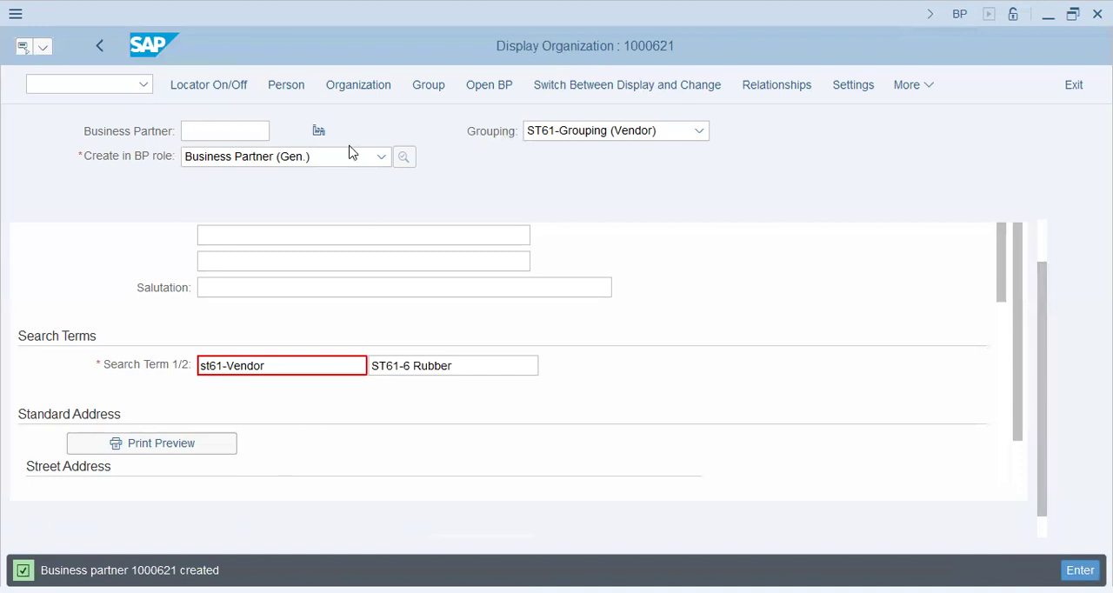
click(290, 165)
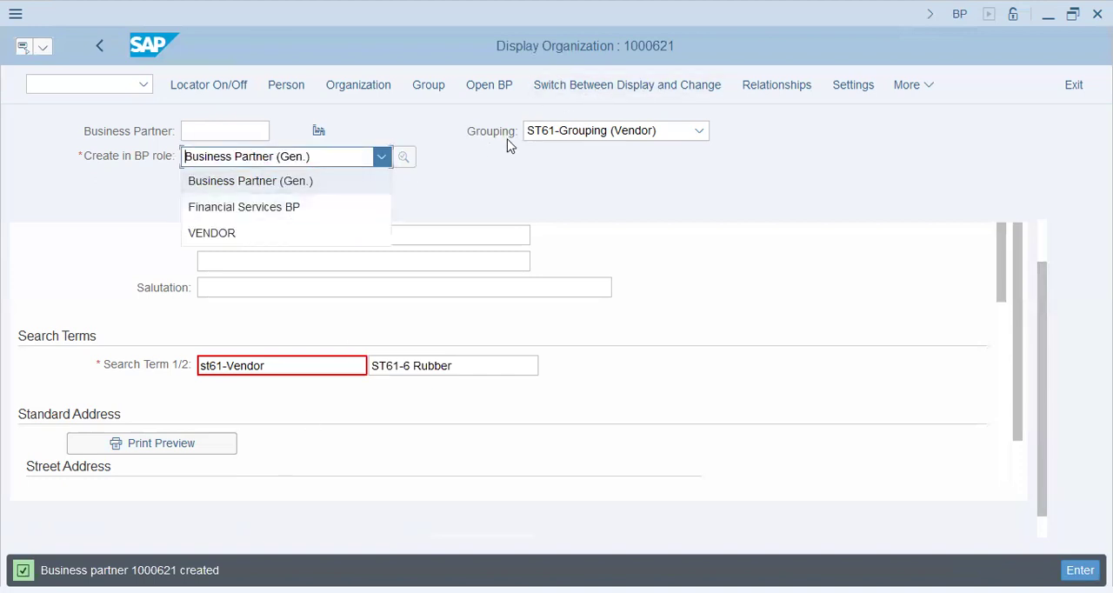
click(615, 150)
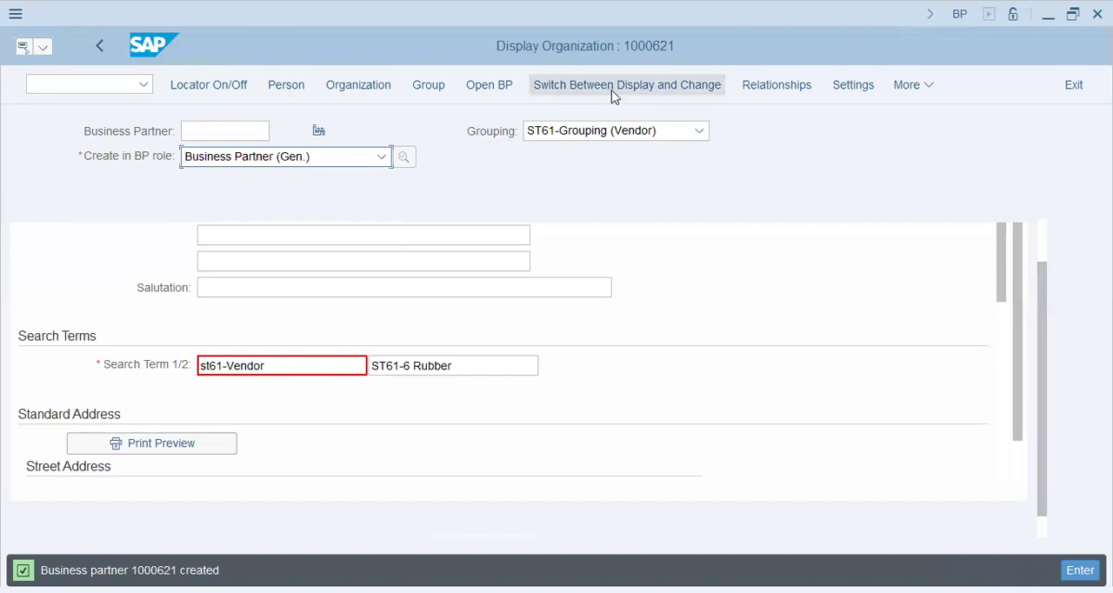
click(611, 90)
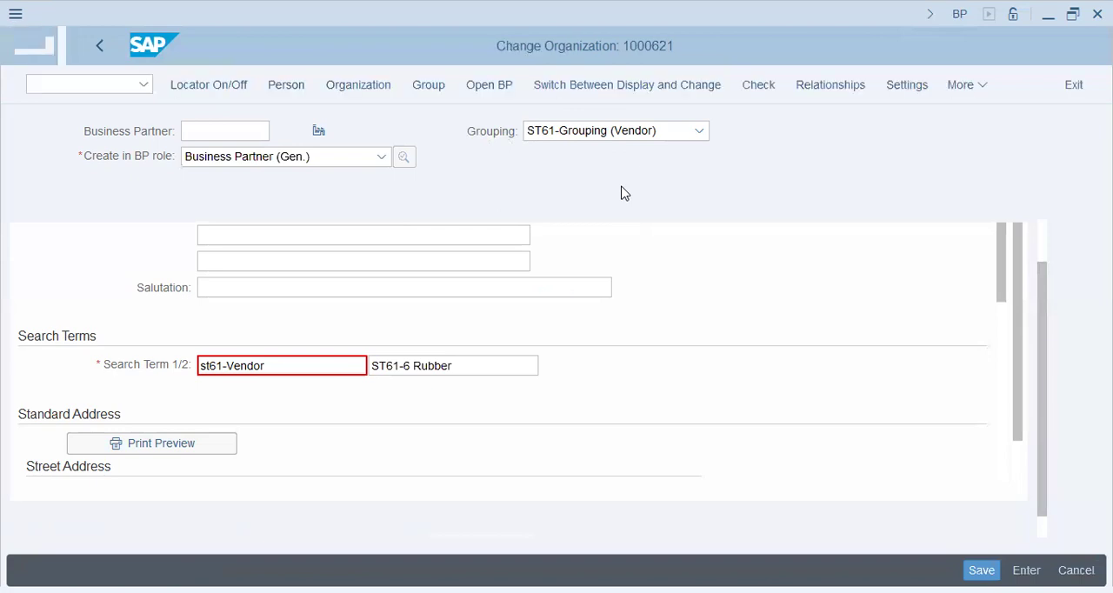
Add the FI VENDOR role to the saved organization
click(278, 157)
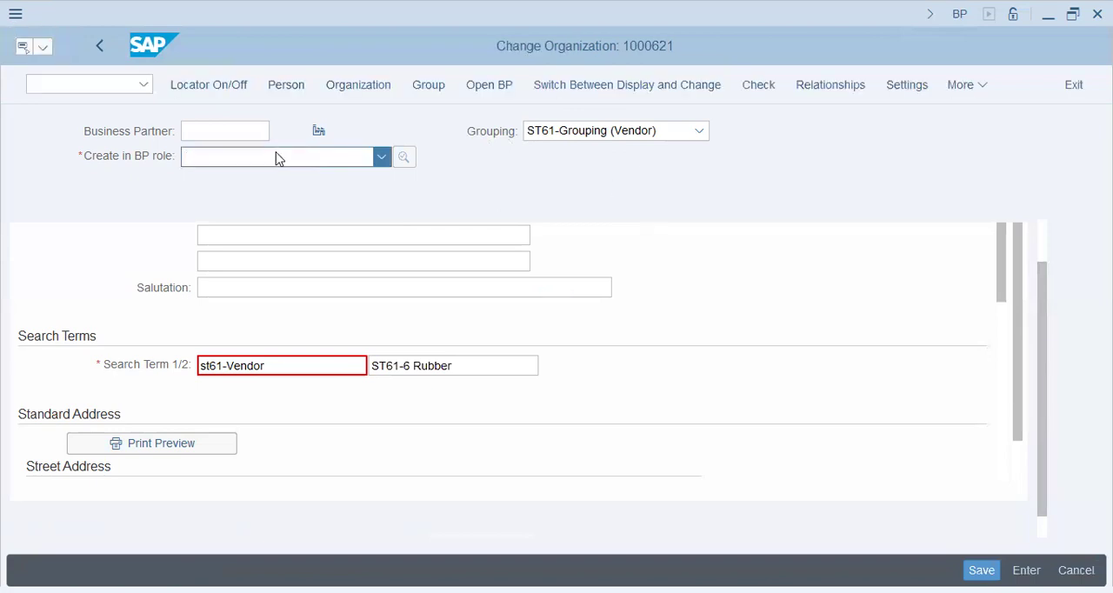
scroll(259, 360, down, 1)
scroll(261, 382, down, 5)
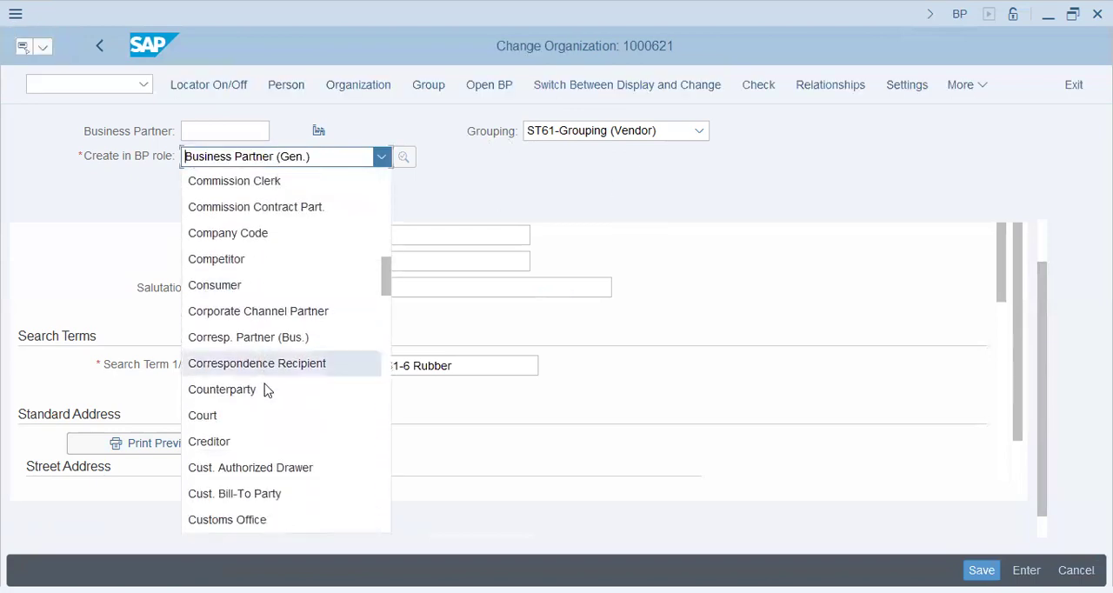
click(262, 391)
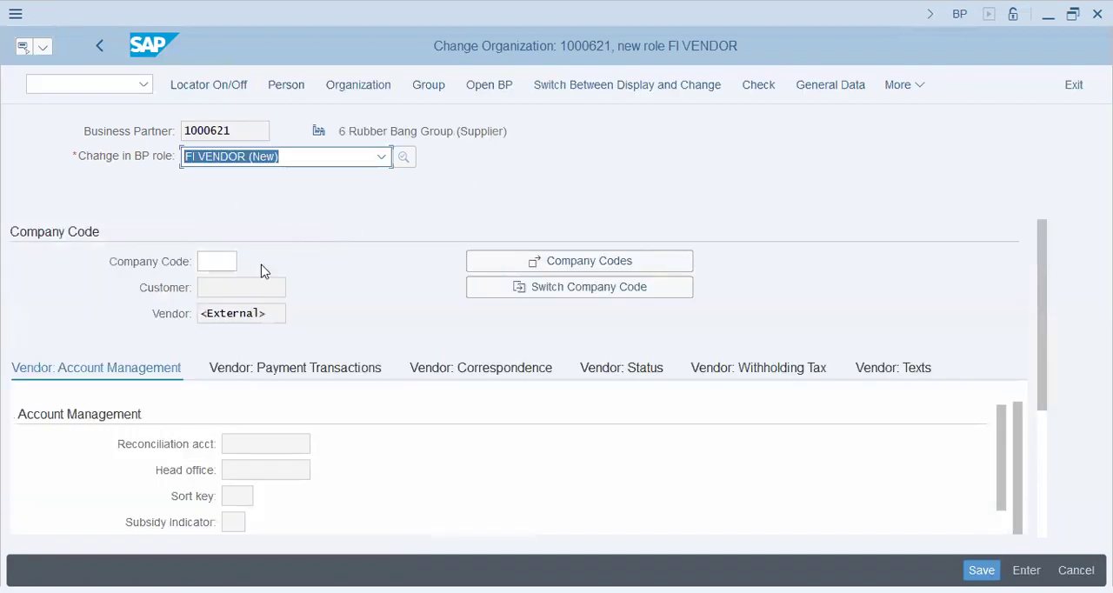
Assign company code ST61 to the organization's FI VENDOR role
click(215, 260)
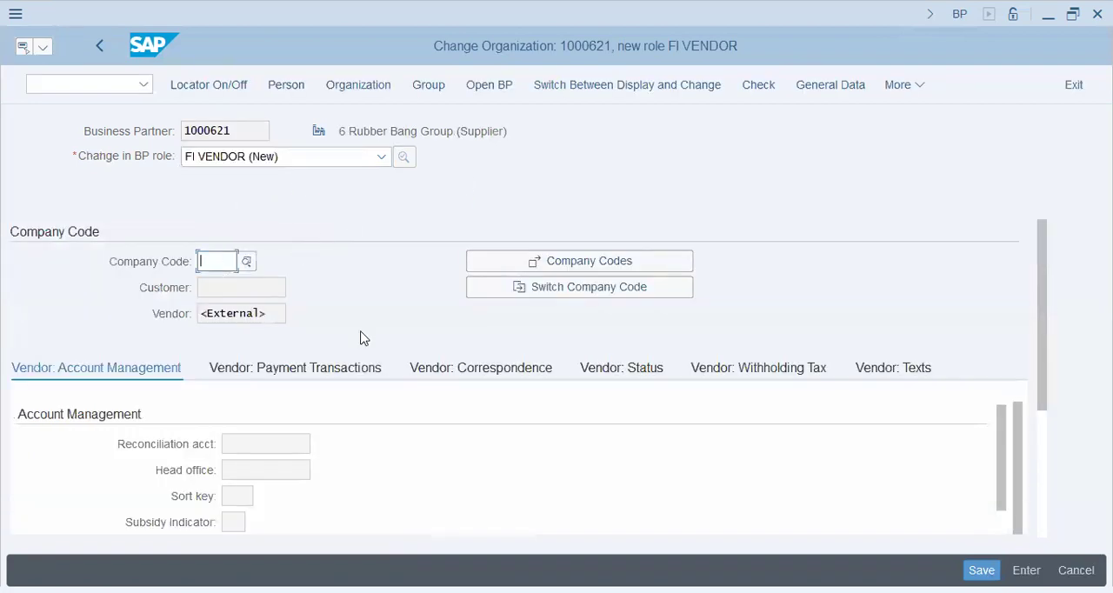
text(st61st61)
key(Return)
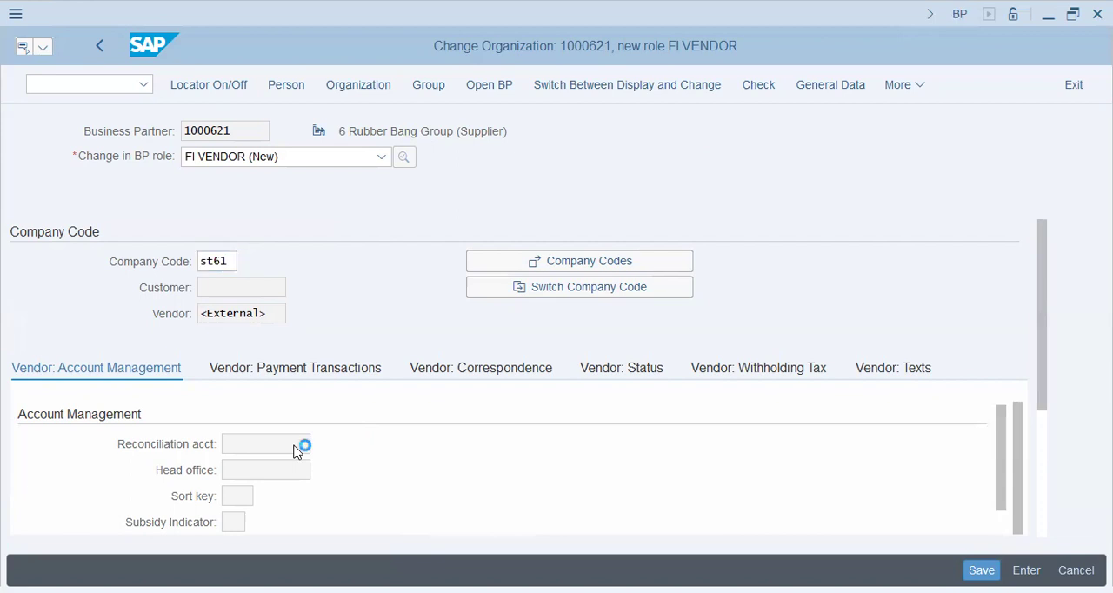
Enter reconciliation account 60000 and sort key 014 in the vendor's account management data
click(296, 449)
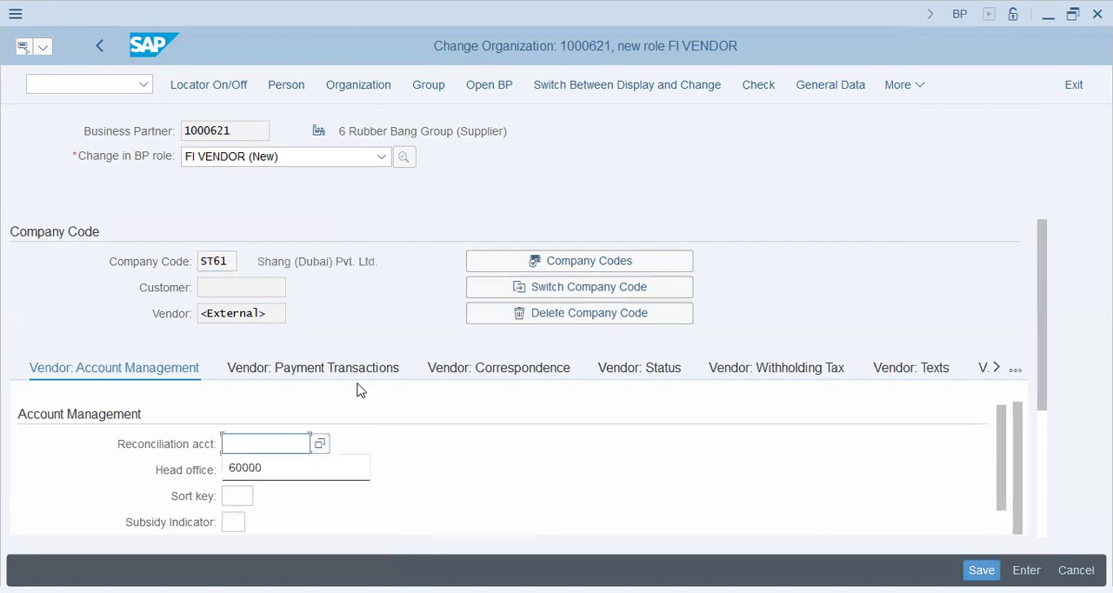
text(60000)
key(Tab)
key(Tab)
key(Return)
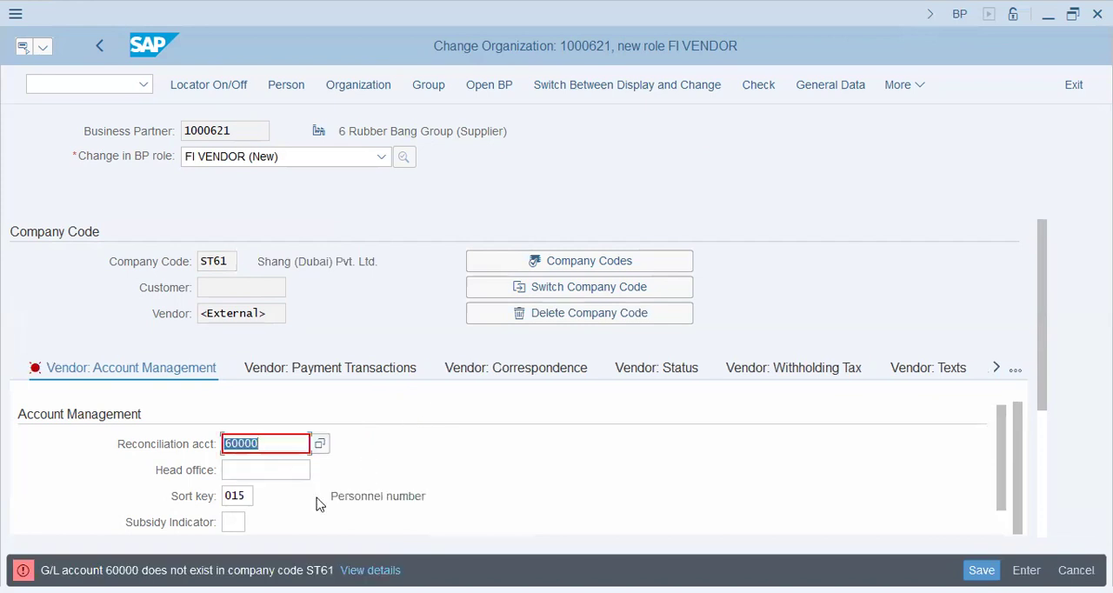
click(251, 499)
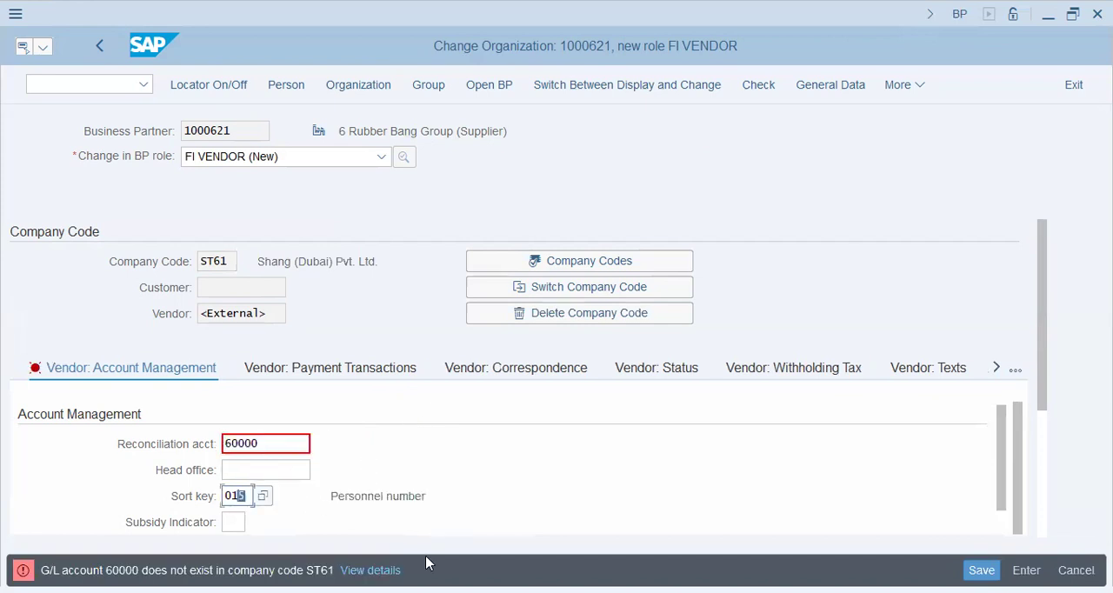
key(Return)
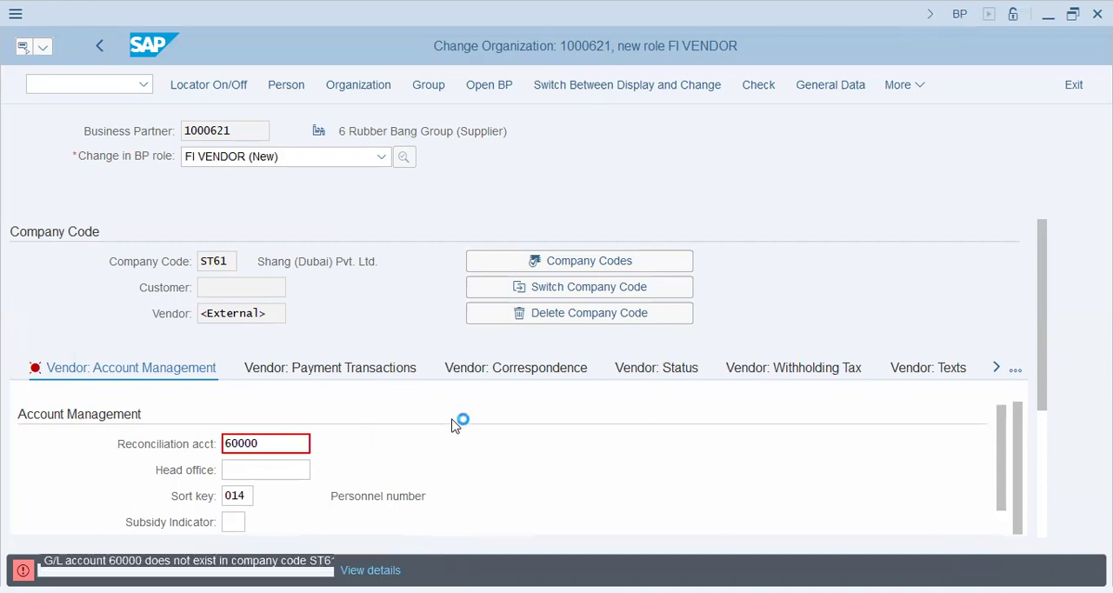